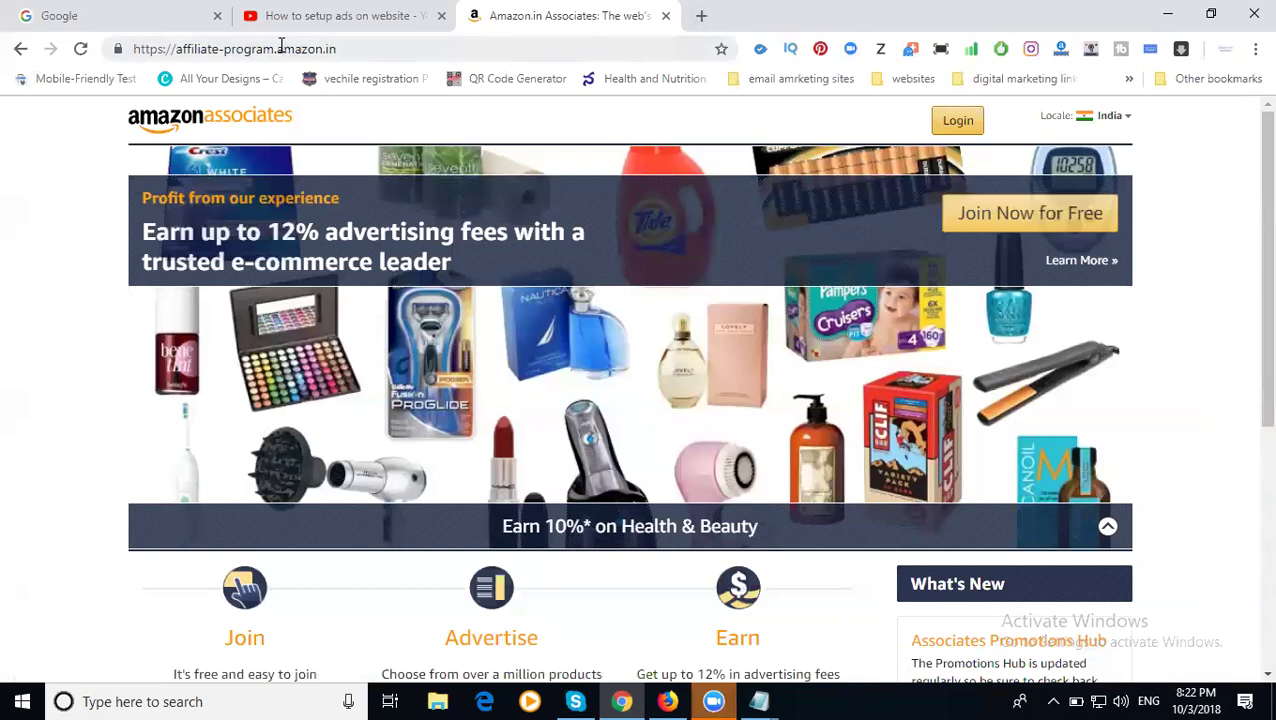
- Start the Associates sign-up with Join Now for Free and log in with the Amazon account
{"action": "left_click_drag", "start_coordinate": [285, 49], "coordinate": [342, 55]}
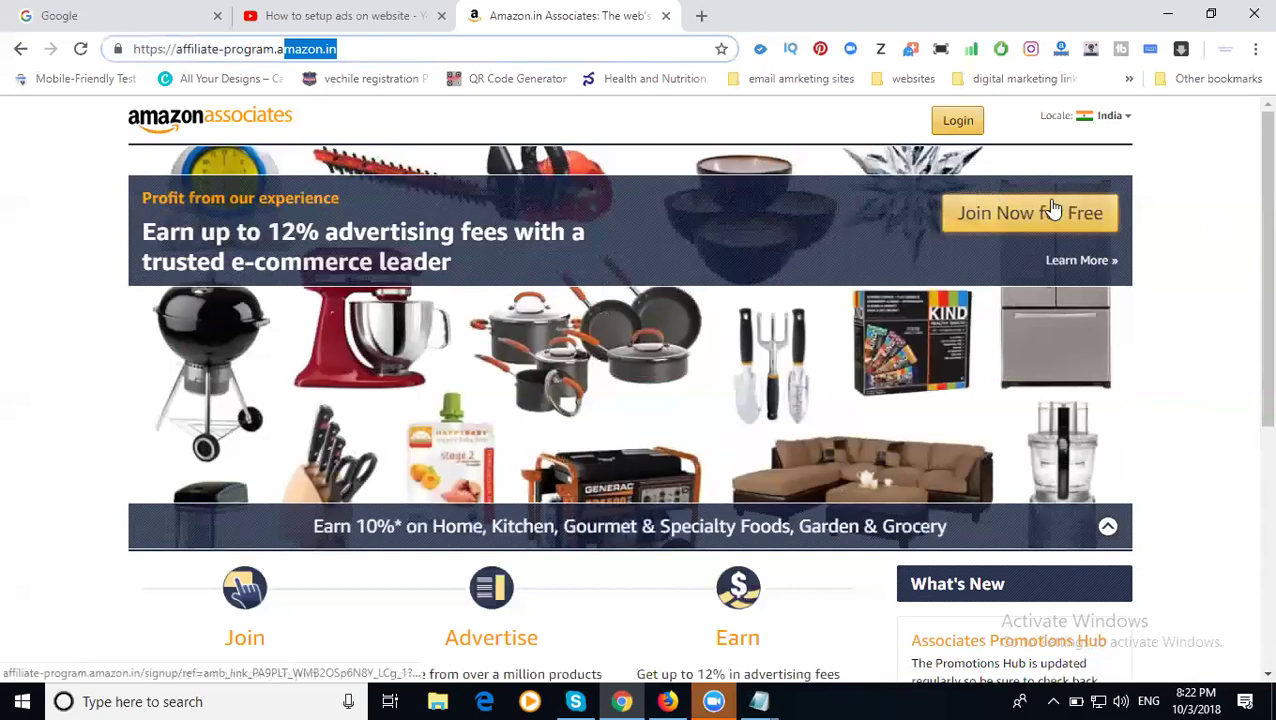
{"action": "left_click", "coordinate": [1052, 207]}
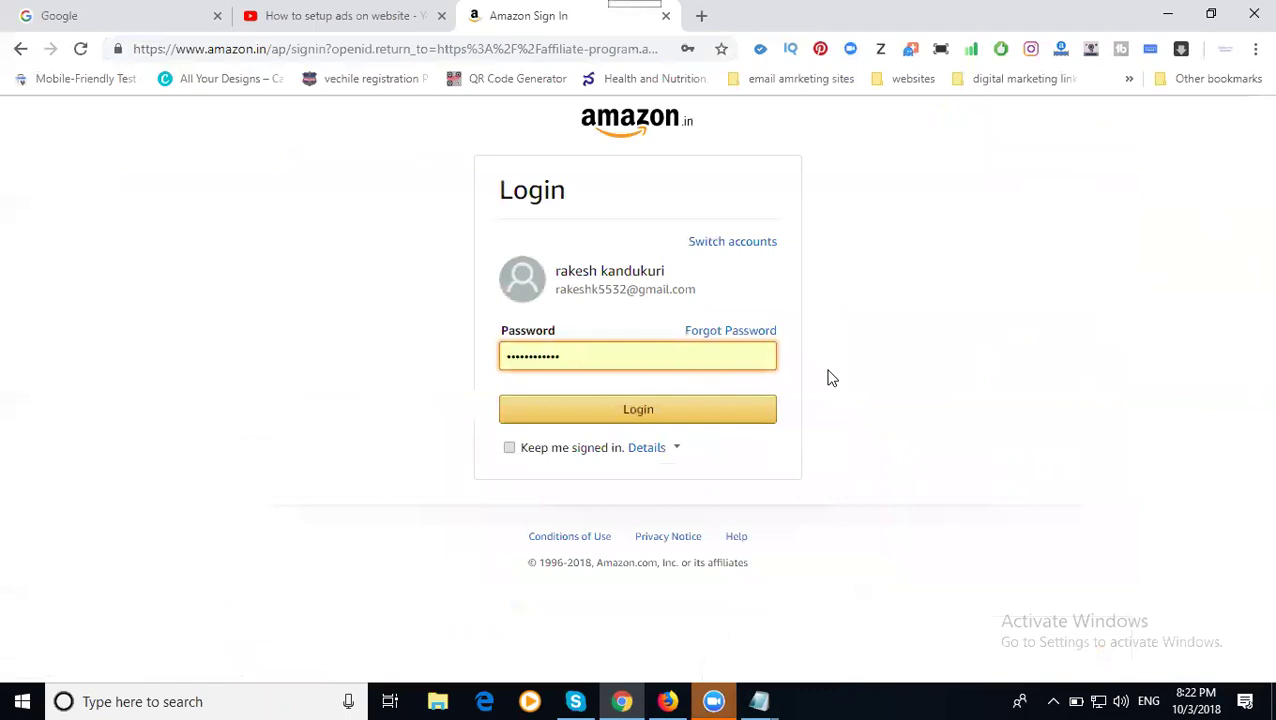
{"action": "left_click", "coordinate": [705, 421]}
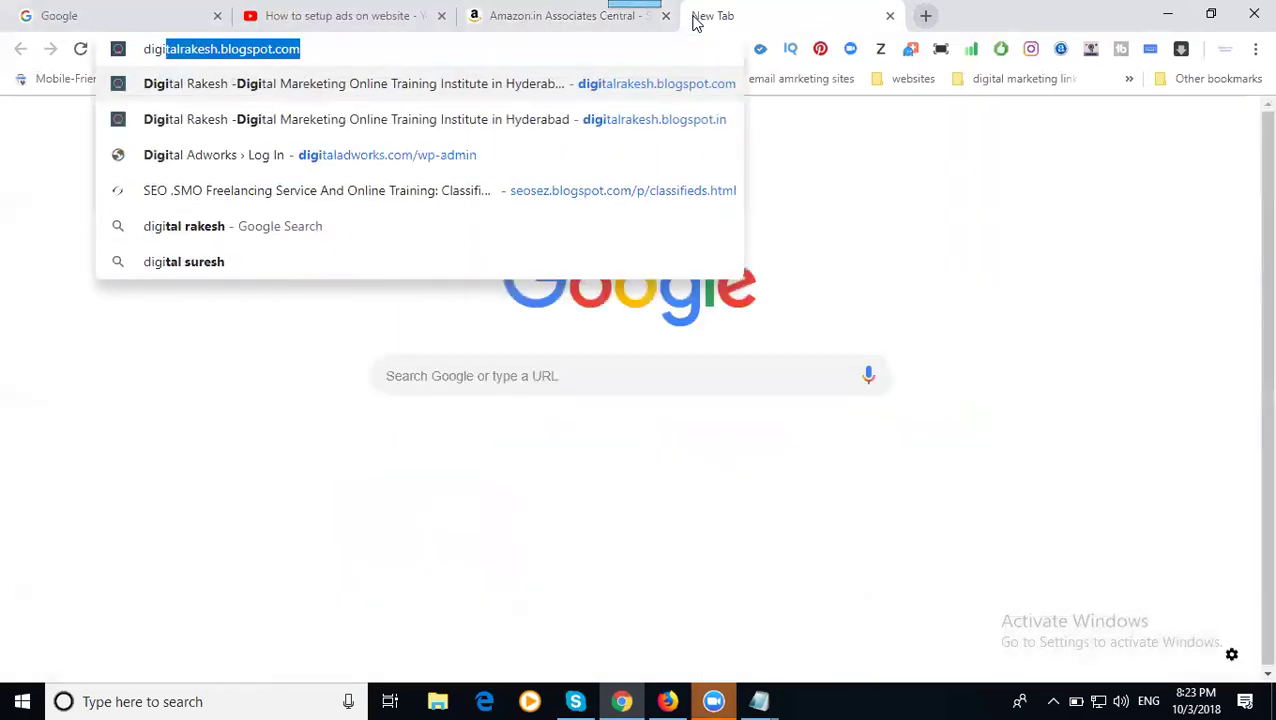
- Load digitalrakesh.blogspot.com, then start a new tab for southreelnews.com
{"action": "key", "text": "Return"}
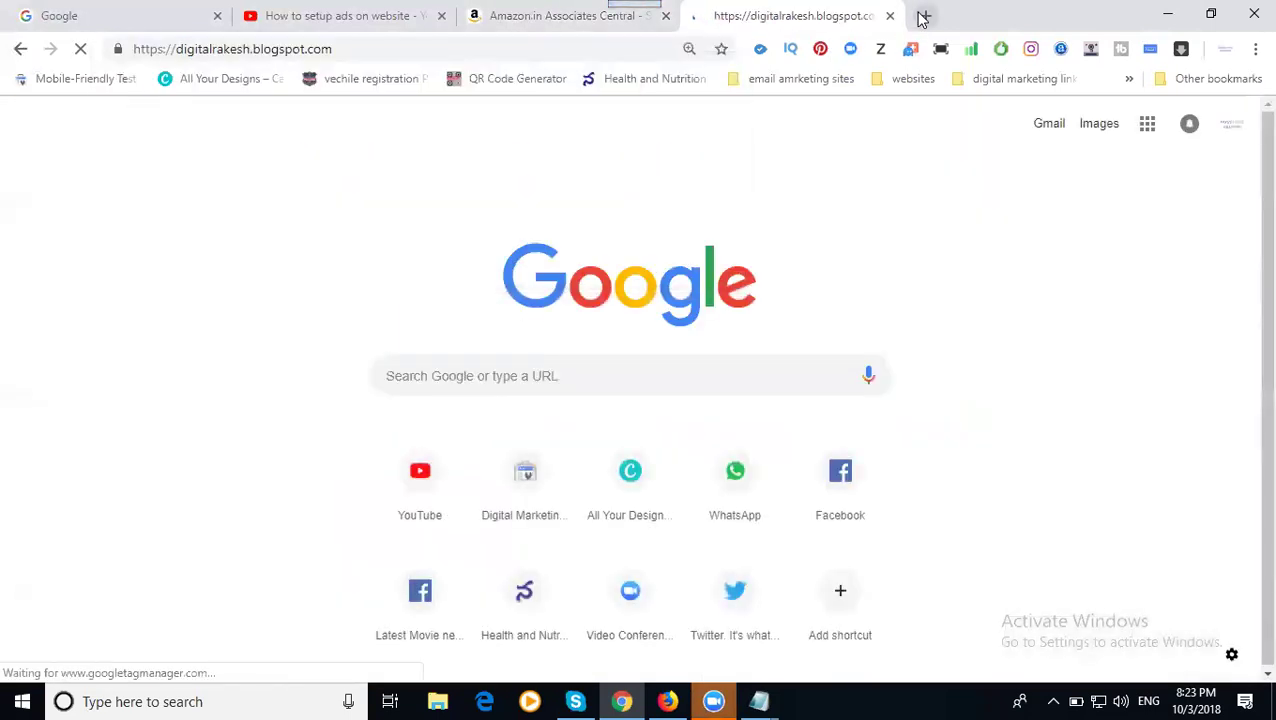
{"action": "left_click", "coordinate": [922, 17]}
{"action": "type", "text": "south"}
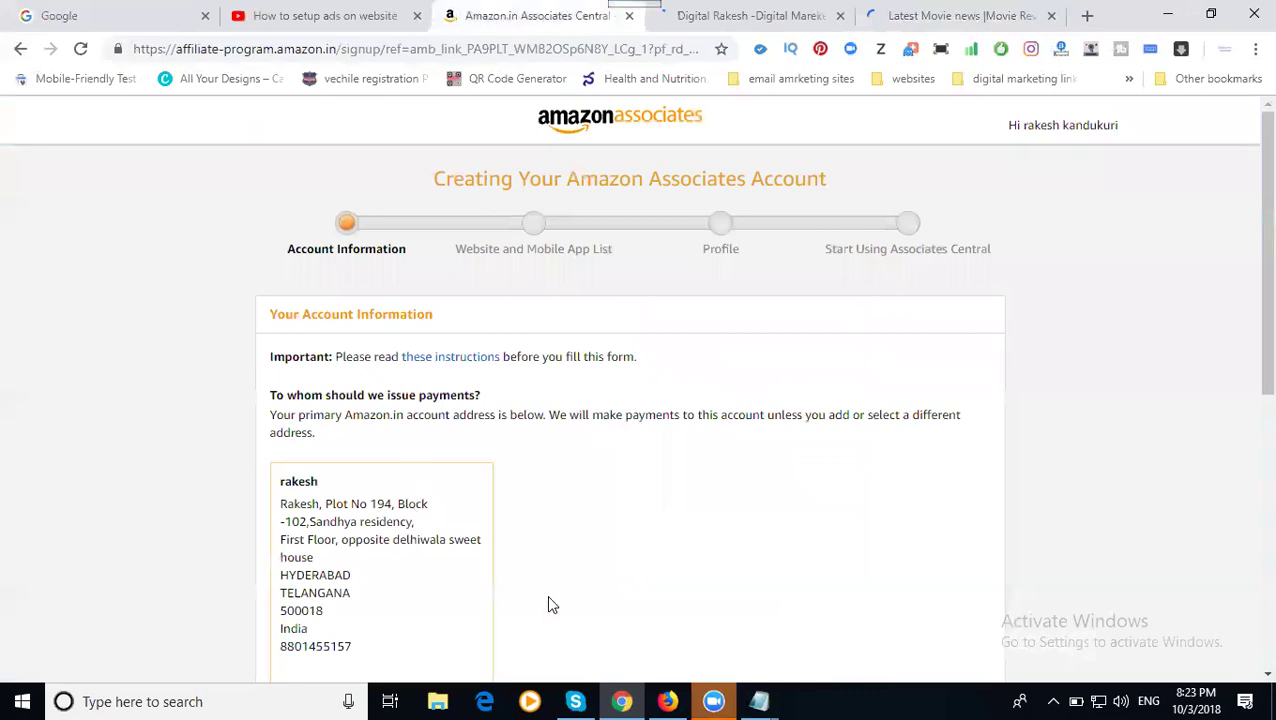
- Select No for being a U.S. person for tax purposes and continue
{"action": "scroll", "coordinate": [587, 595], "scroll_direction": "down", "scroll_amount": 3}
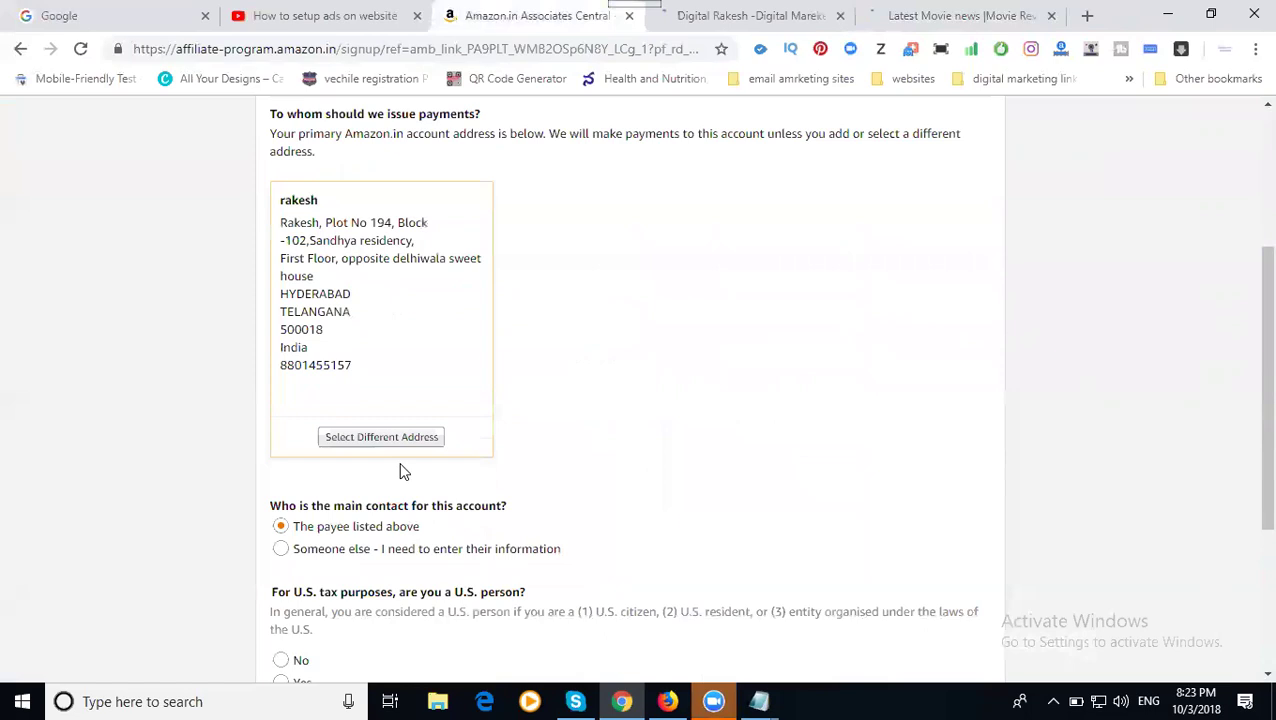
{"action": "scroll", "coordinate": [299, 483], "scroll_direction": "down", "scroll_amount": 2}
{"action": "left_click", "coordinate": [294, 474]}
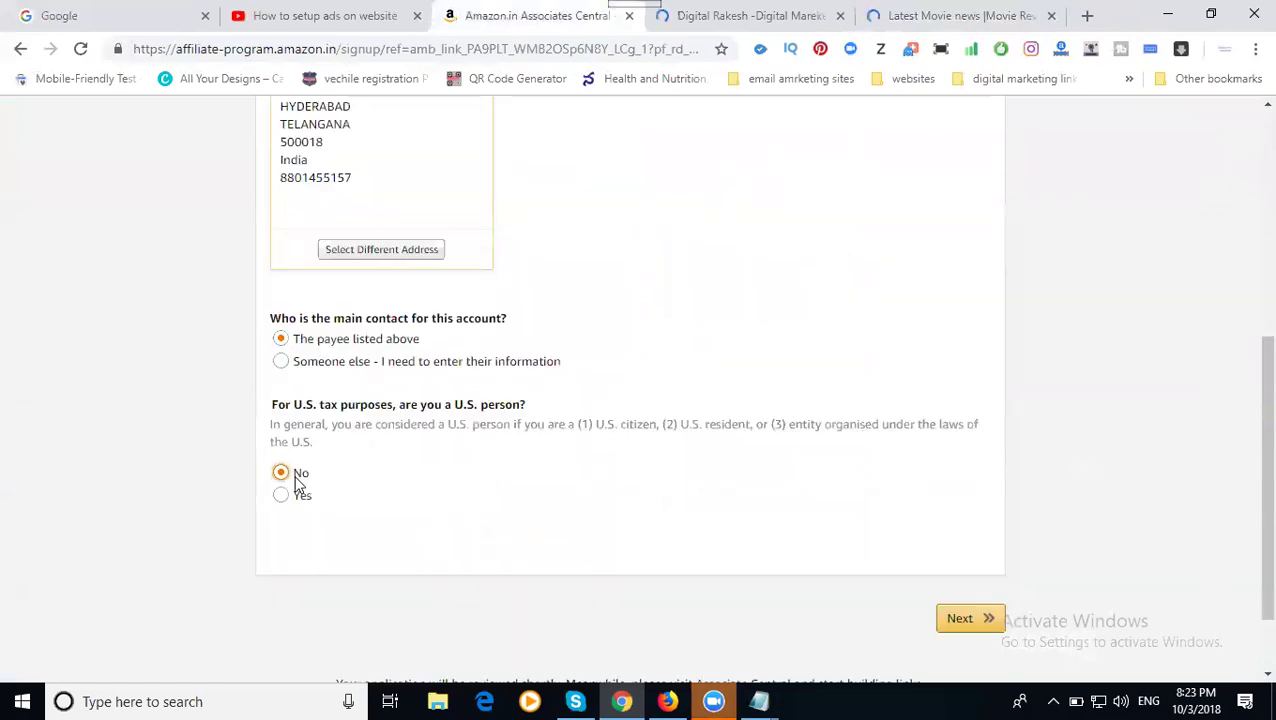
{"action": "left_click", "coordinate": [959, 620]}
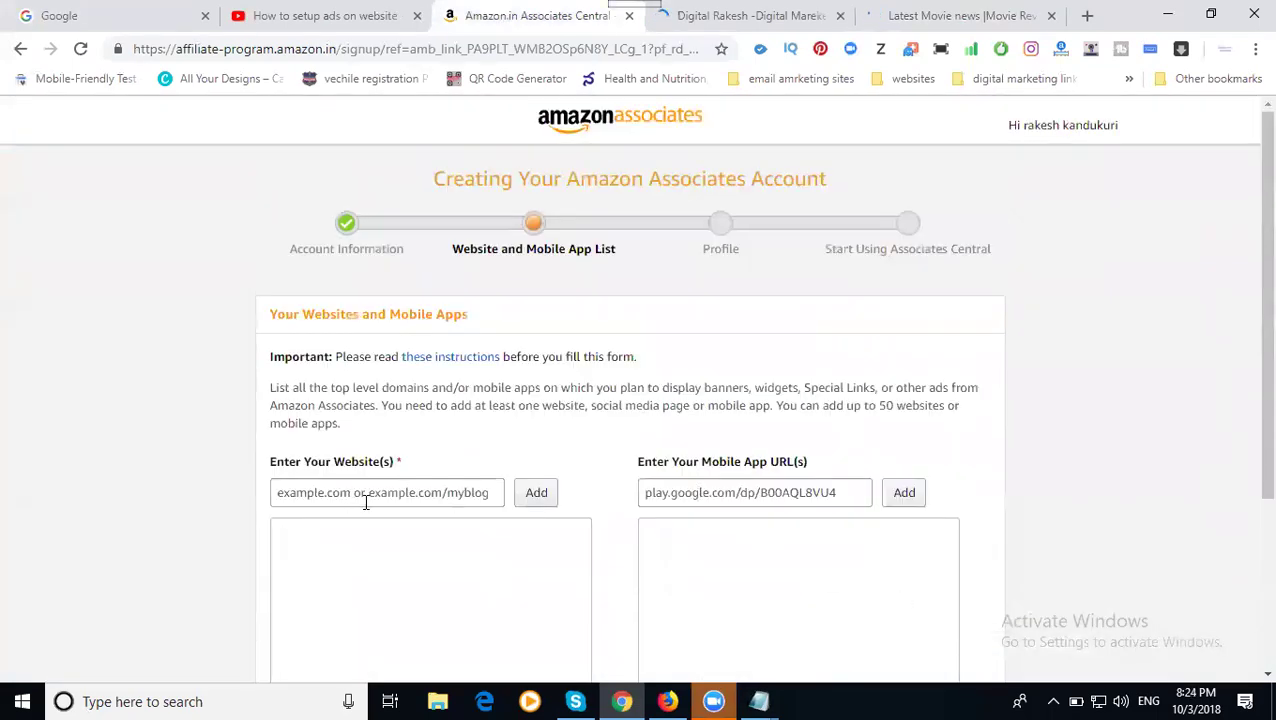
- Copy the digitalrakesh.blogspot.com address and add it to the website list
{"action": "scroll", "coordinate": [305, 356], "scroll_direction": "down", "scroll_amount": 3}
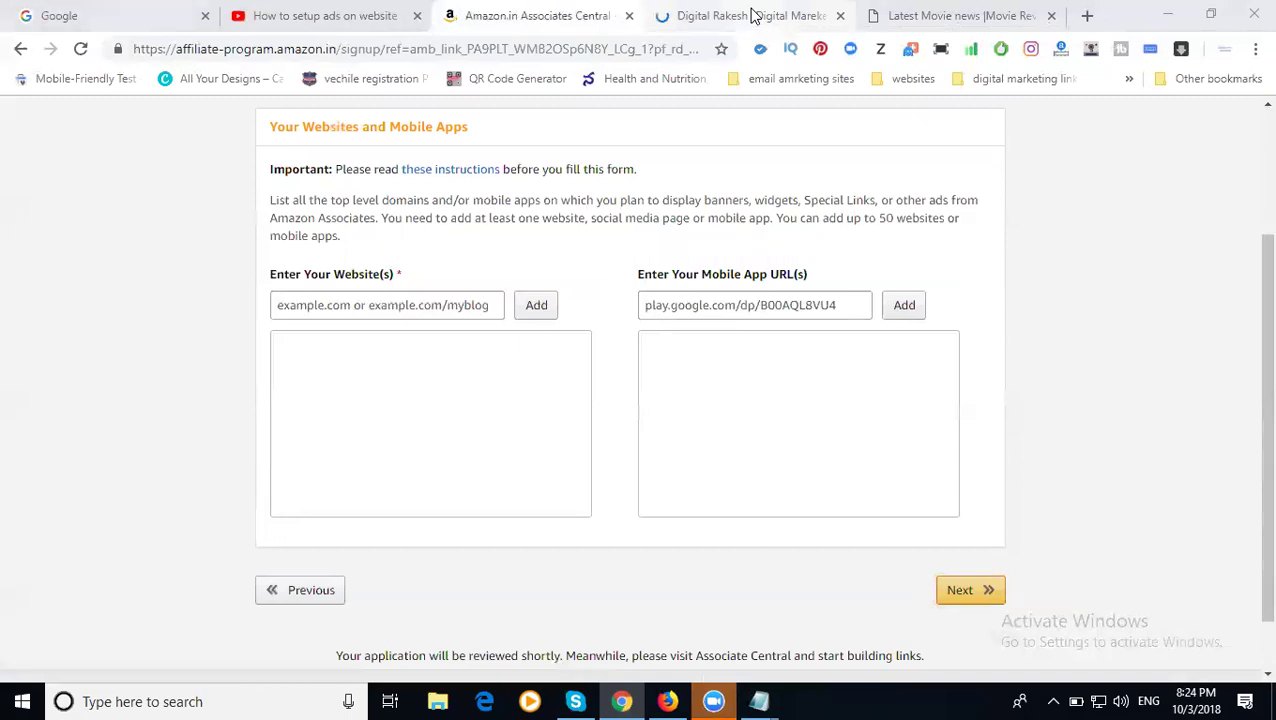
{"action": "left_click", "coordinate": [705, 16]}
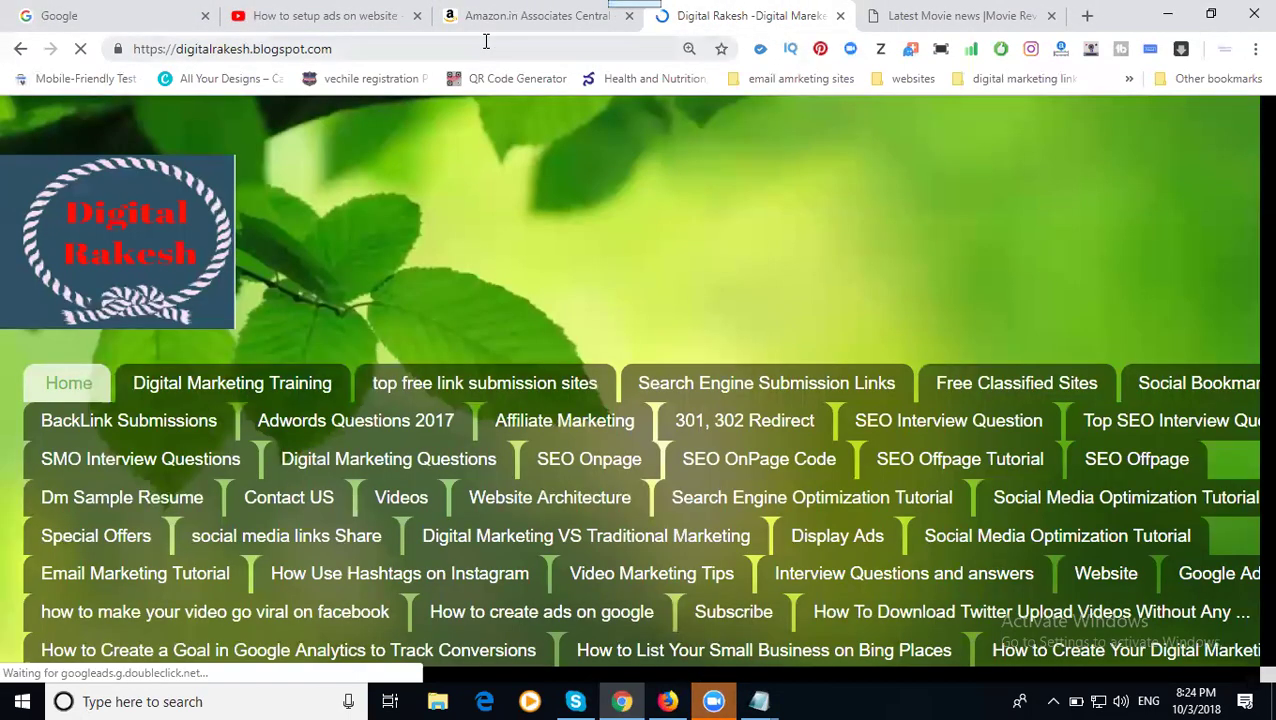
{"action": "left_click", "coordinate": [486, 41]}
{"action": "key", "text": "ctrl+c"}
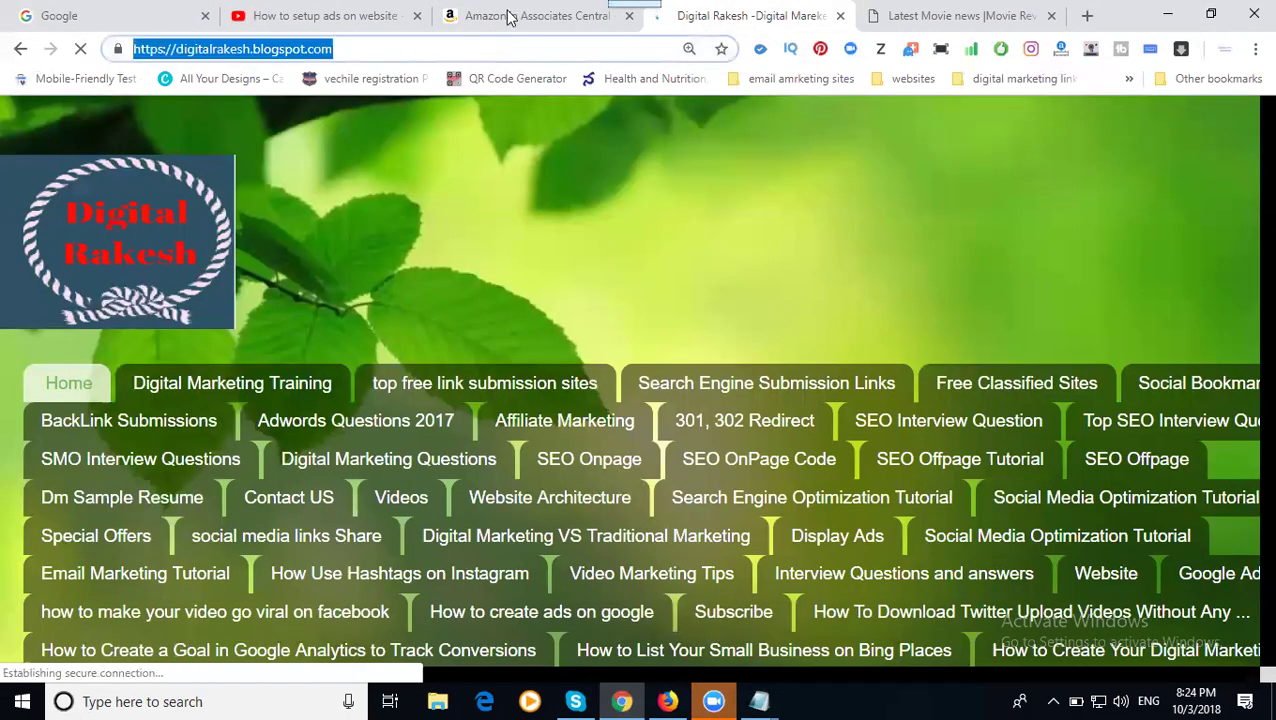
{"action": "left_click", "coordinate": [507, 20]}
{"action": "left_click", "coordinate": [404, 311]}
{"action": "key", "text": "ctrl+v"}
{"action": "left_click", "coordinate": [534, 310]}
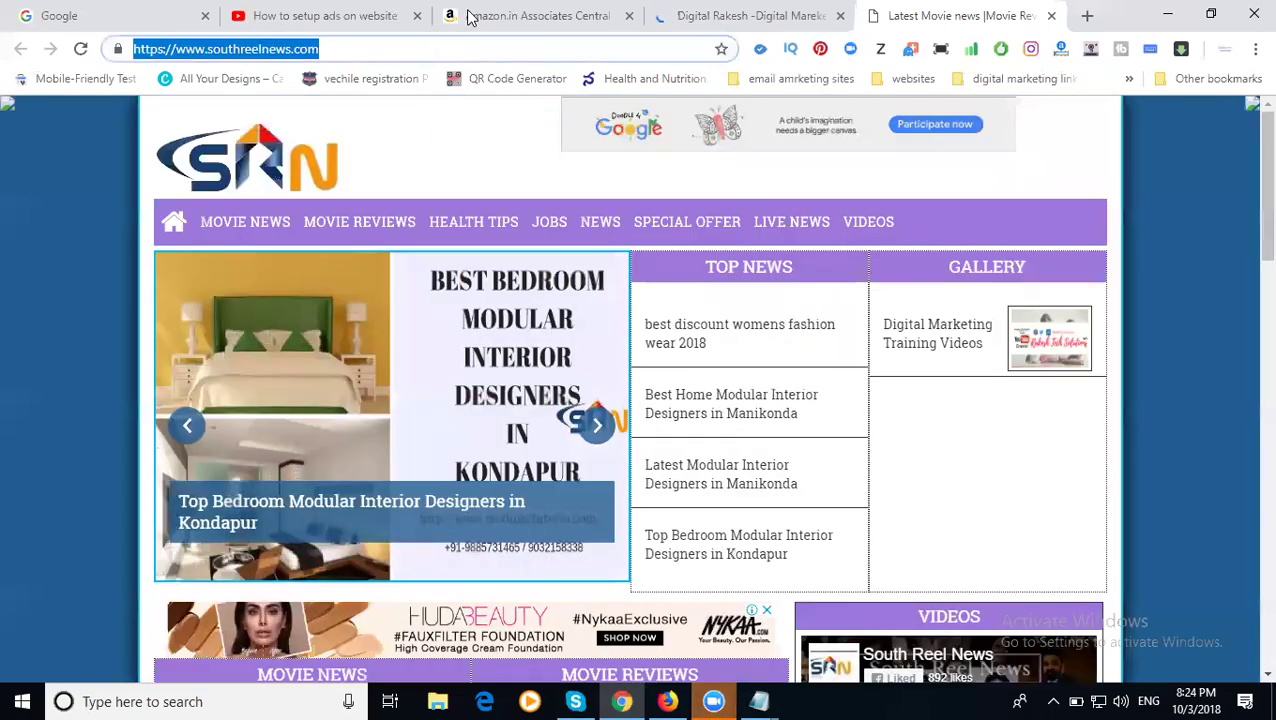
- Paste southreelnews.com into the website field and add it to the list
{"action": "left_click", "coordinate": [465, 16]}
{"action": "left_click", "coordinate": [426, 307]}
{"action": "type", "text": "https://www.southreelnews.com/"}
{"action": "left_click", "coordinate": [538, 306]}
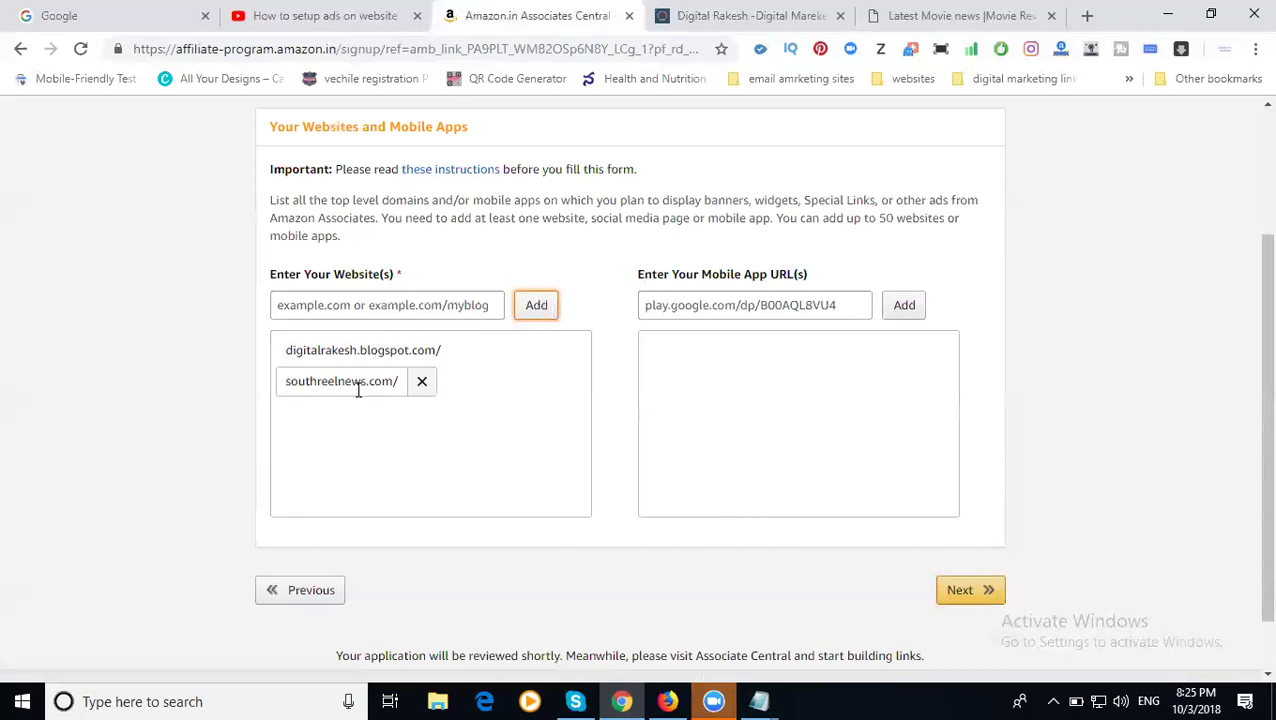
- Submit the two-site website list to reach the Profile step
{"action": "left_click", "coordinate": [966, 591]}
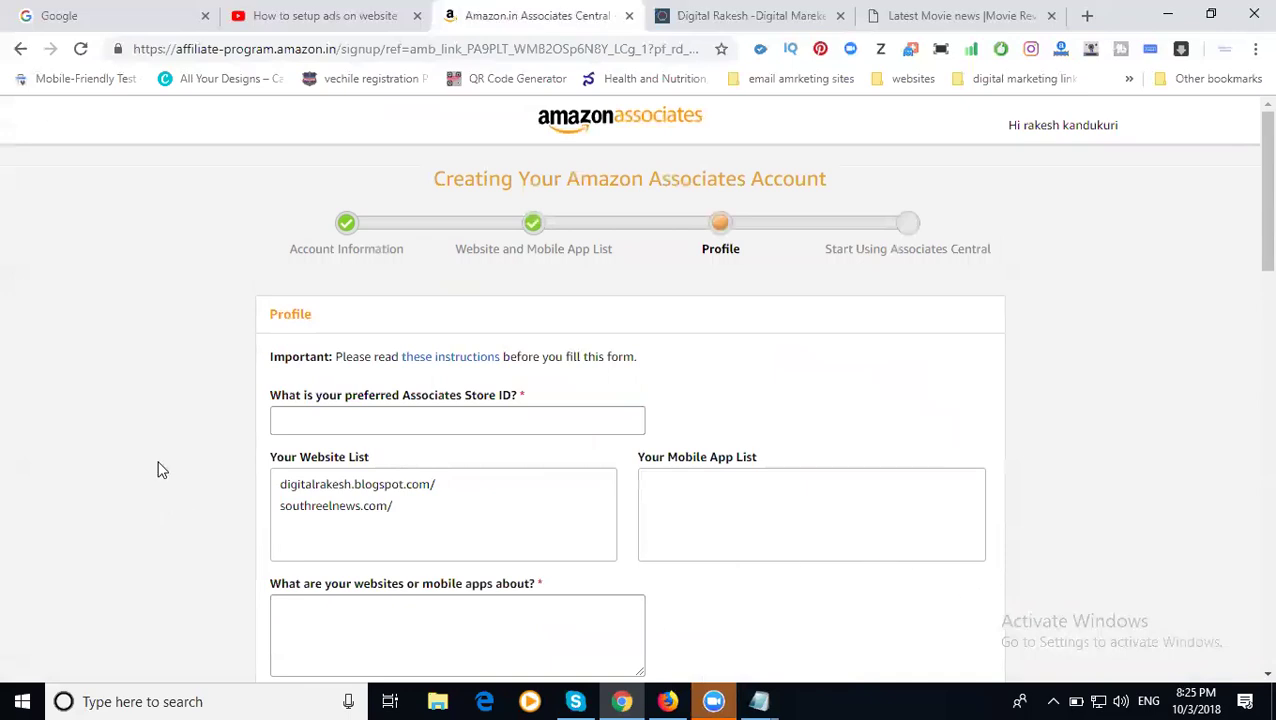
- Enter Store ID drsn123 and describe the websites as 'promotions'
{"action": "scroll", "coordinate": [157, 465], "scroll_direction": "down", "scroll_amount": 2}
{"action": "scroll", "coordinate": [318, 370], "scroll_direction": "up", "scroll_amount": 1}
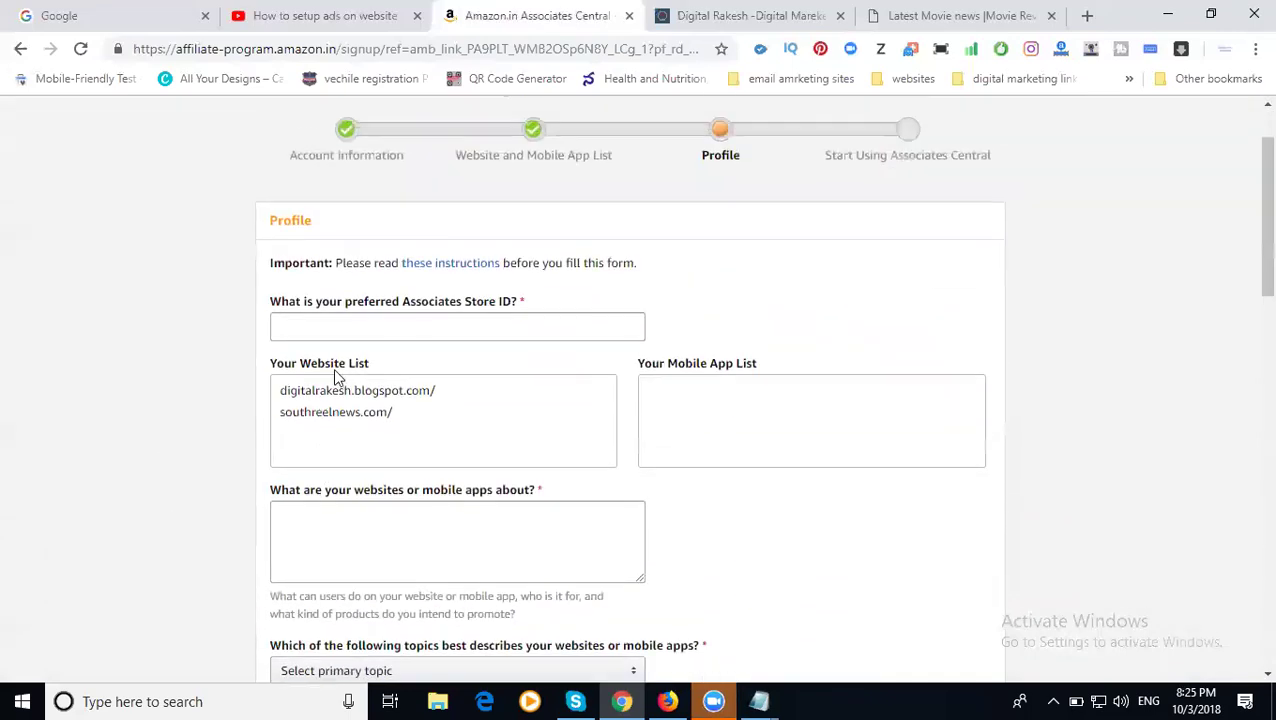
{"action": "left_click", "coordinate": [386, 325]}
{"action": "type", "text": "drsn123"}
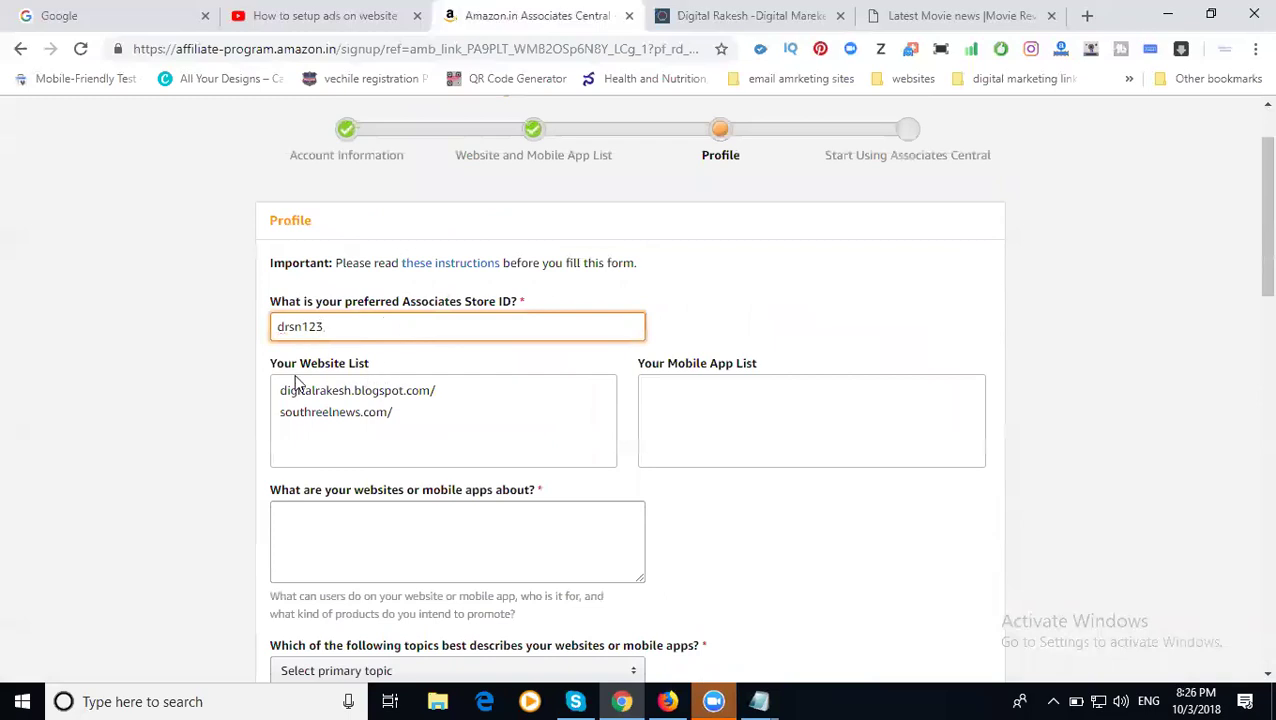
{"action": "scroll", "coordinate": [250, 380], "scroll_direction": "down", "scroll_amount": 2}
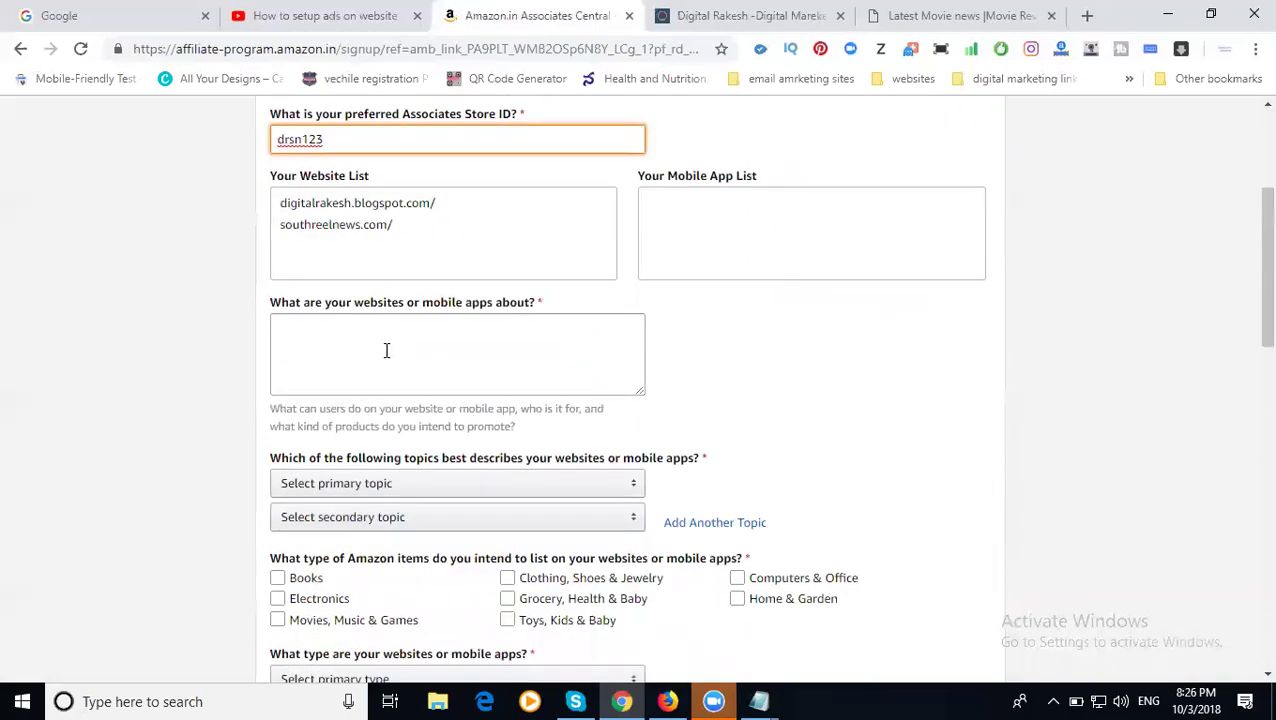
{"action": "left_click", "coordinate": [386, 346]}
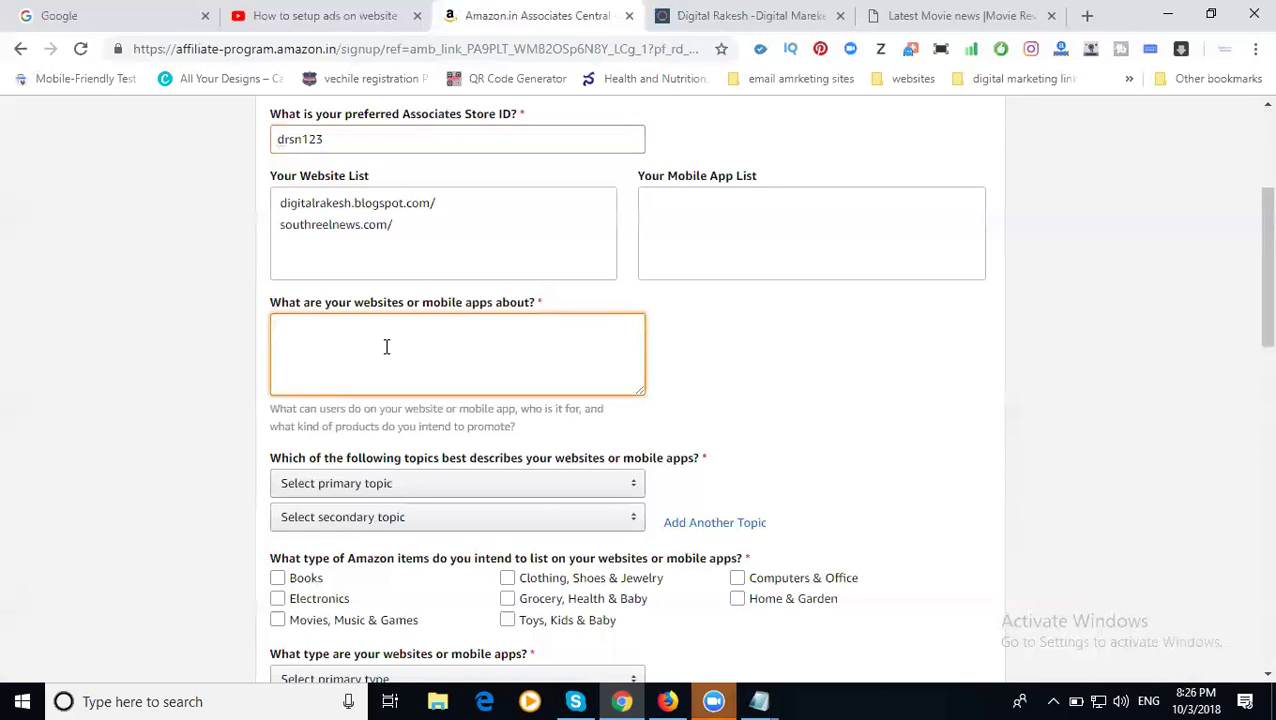
{"action": "type", "text": "promotions"}
- Set the primary topic to Business/Industrial and the secondary to Local Information
{"action": "scroll", "coordinate": [183, 340], "scroll_direction": "down", "scroll_amount": 2}
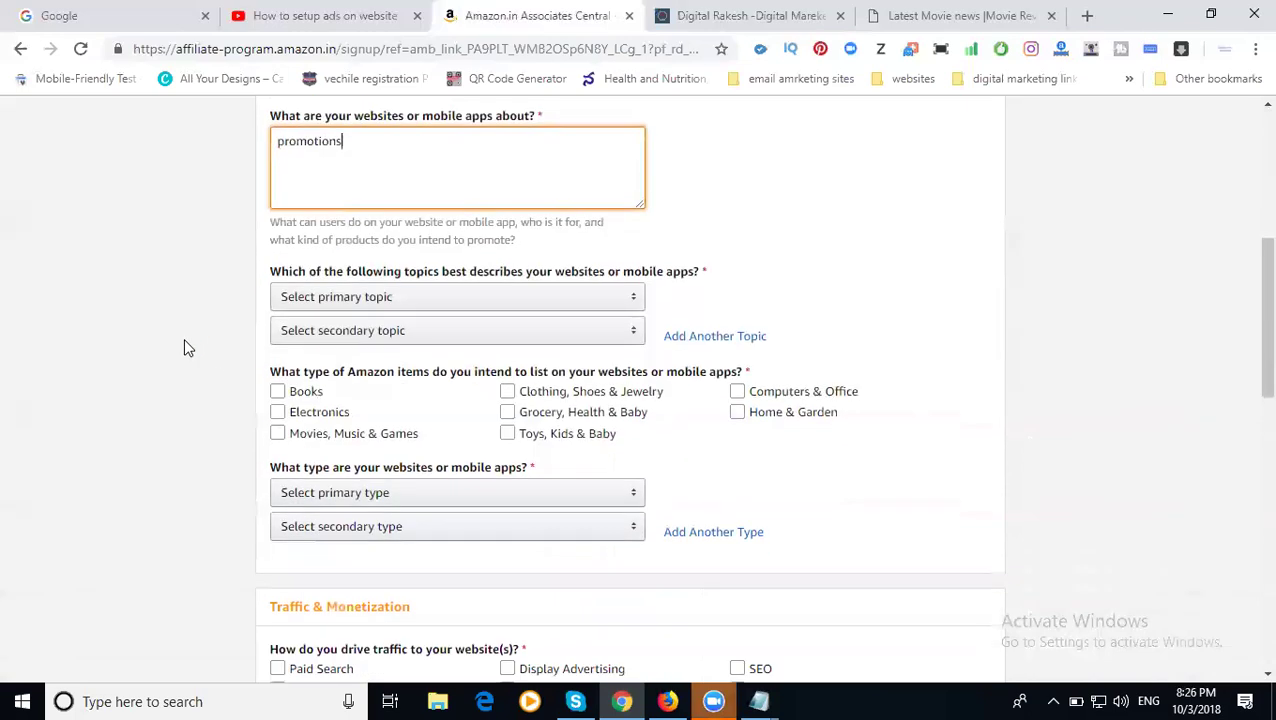
{"action": "left_click", "coordinate": [316, 300]}
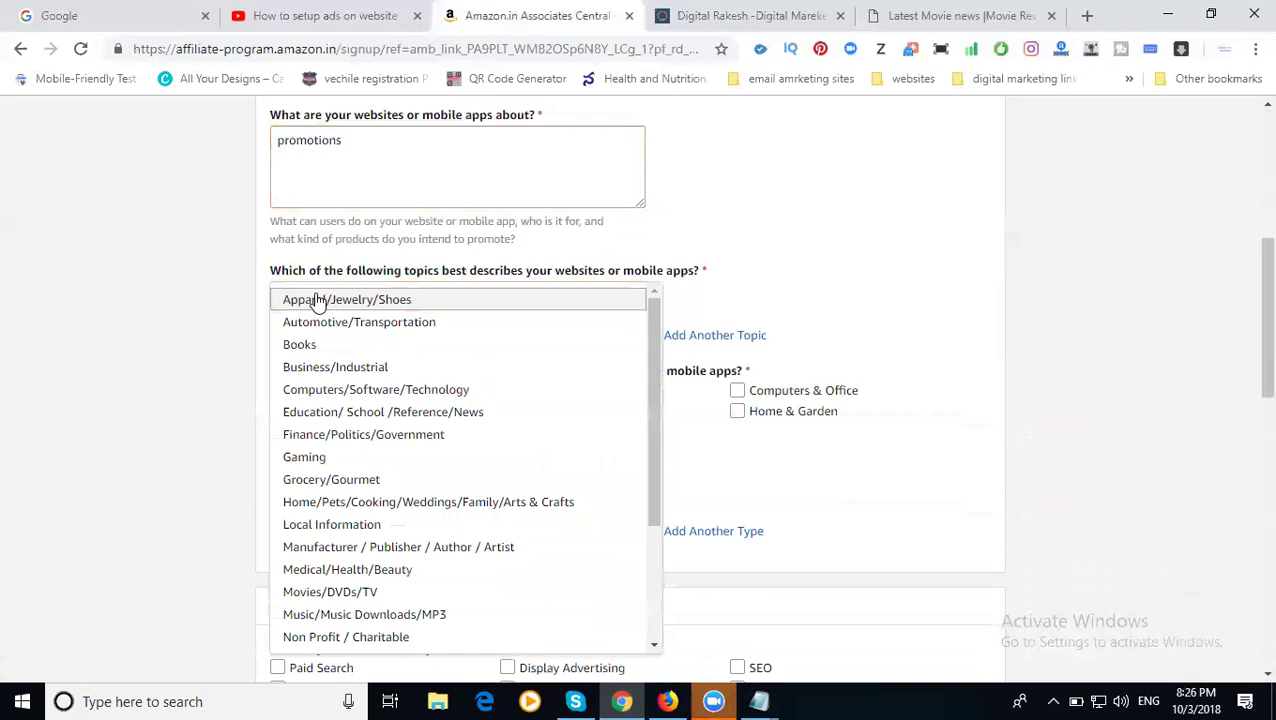
{"action": "left_click", "coordinate": [335, 366]}
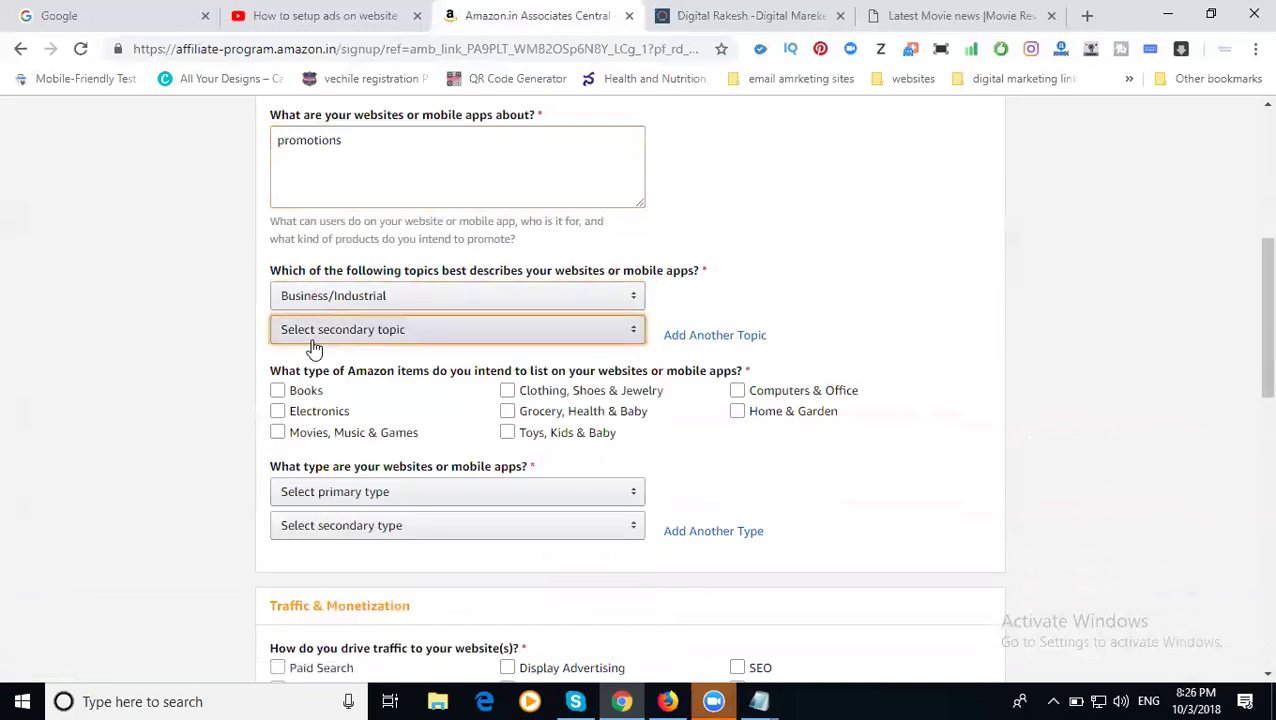
{"action": "left_click", "coordinate": [318, 330]}
{"action": "scroll", "coordinate": [332, 450], "scroll_direction": "down", "scroll_amount": 2}
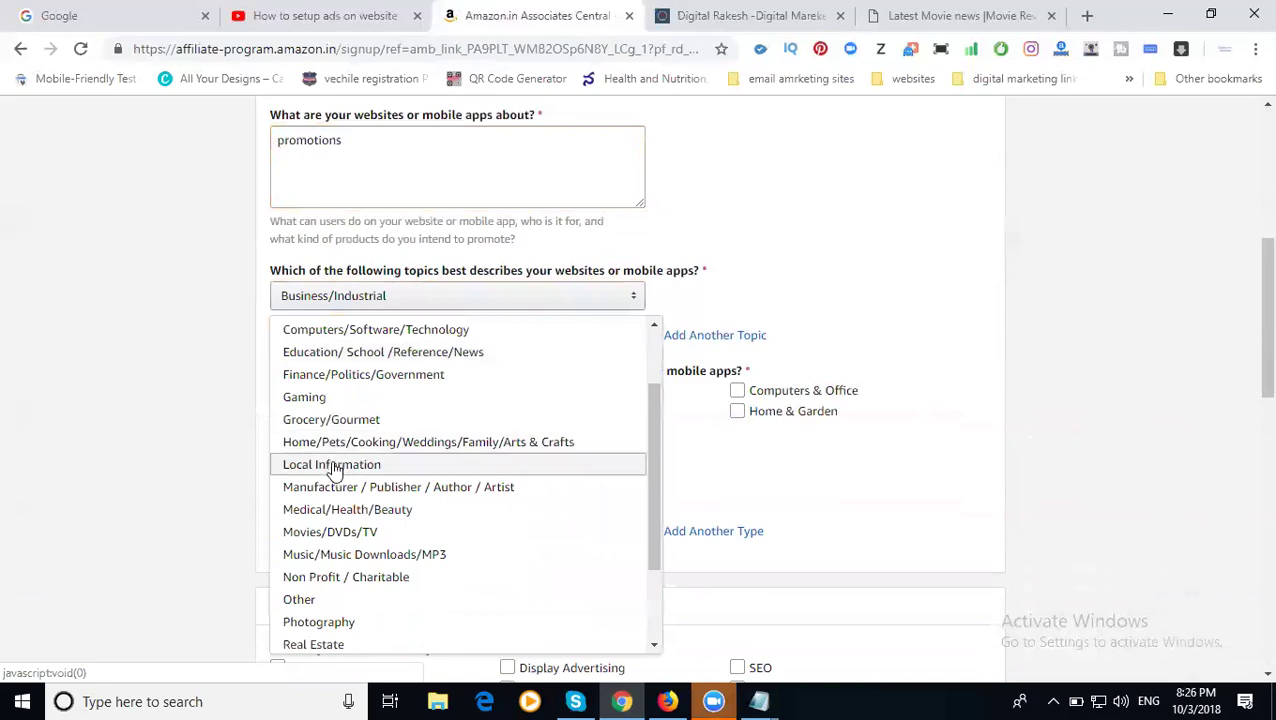
{"action": "left_click", "coordinate": [335, 470]}
- Tick all eight item types, from Books and Electronics to Home & Garden
{"action": "scroll", "coordinate": [165, 425], "scroll_direction": "down", "scroll_amount": 2}
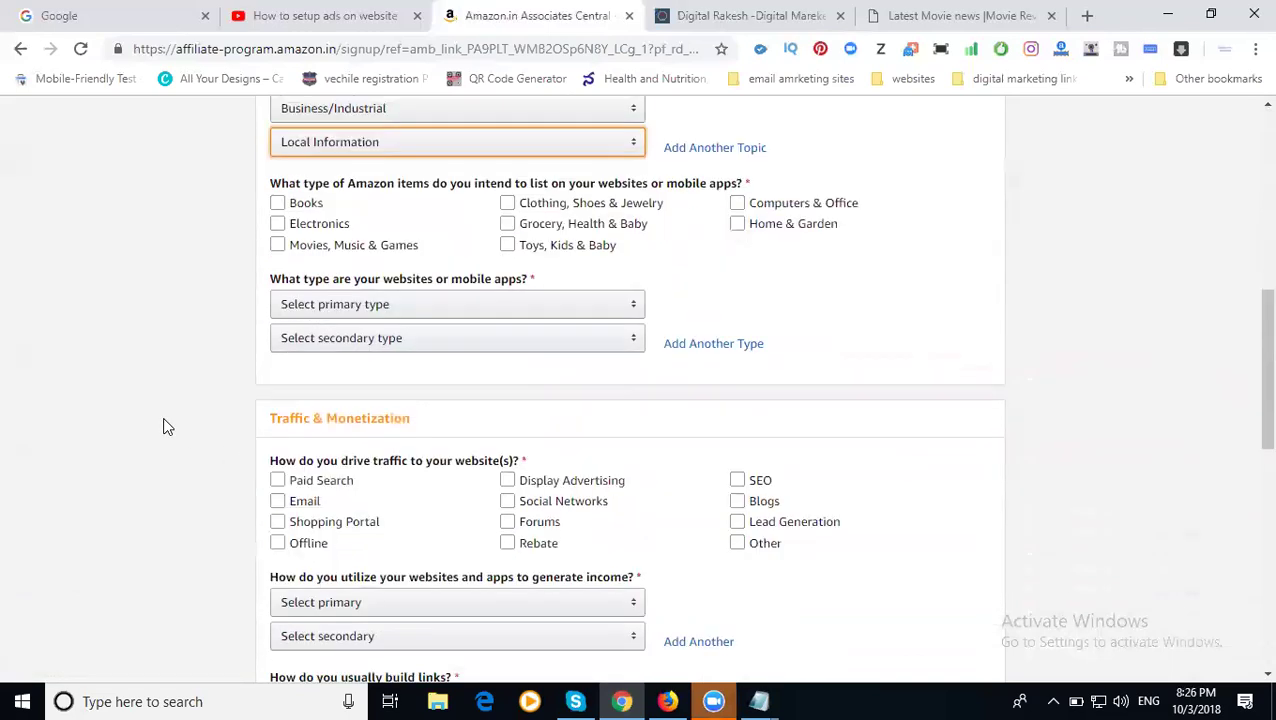
{"action": "scroll", "coordinate": [166, 426], "scroll_direction": "up", "scroll_amount": 2}
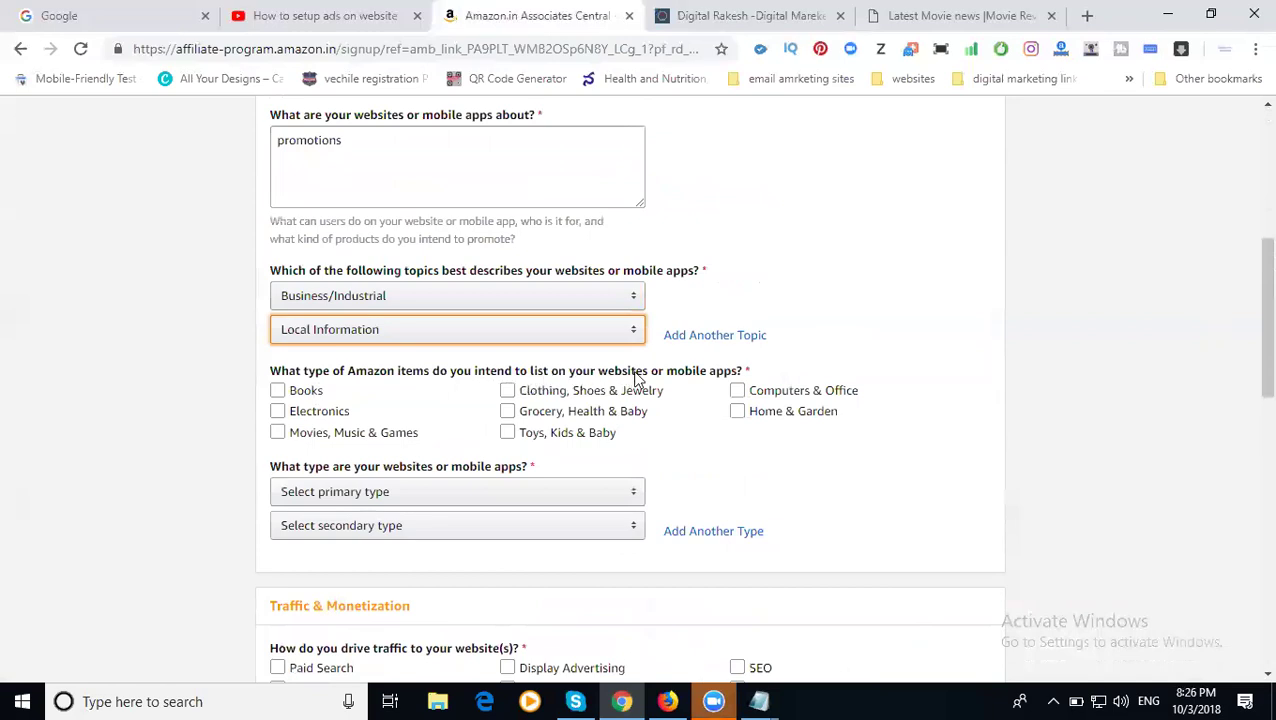
{"action": "left_click", "coordinate": [316, 392]}
{"action": "left_click", "coordinate": [322, 411]}
{"action": "left_click", "coordinate": [312, 436]}
{"action": "left_click", "coordinate": [570, 434]}
{"action": "left_click", "coordinate": [569, 411]}
{"action": "left_click", "coordinate": [569, 391]}
{"action": "left_click", "coordinate": [787, 390]}
{"action": "left_click", "coordinate": [781, 415]}
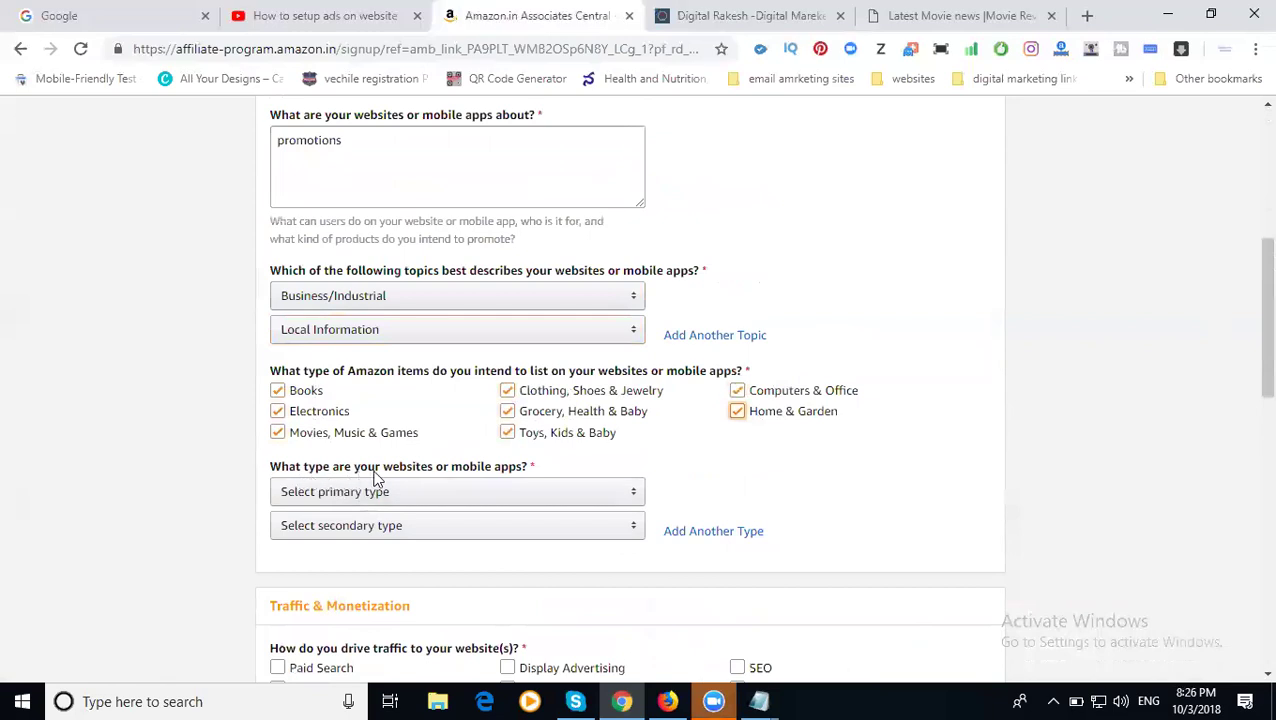
- Set both primary and secondary website type to Portal / Directory
{"action": "left_click", "coordinate": [402, 494]}
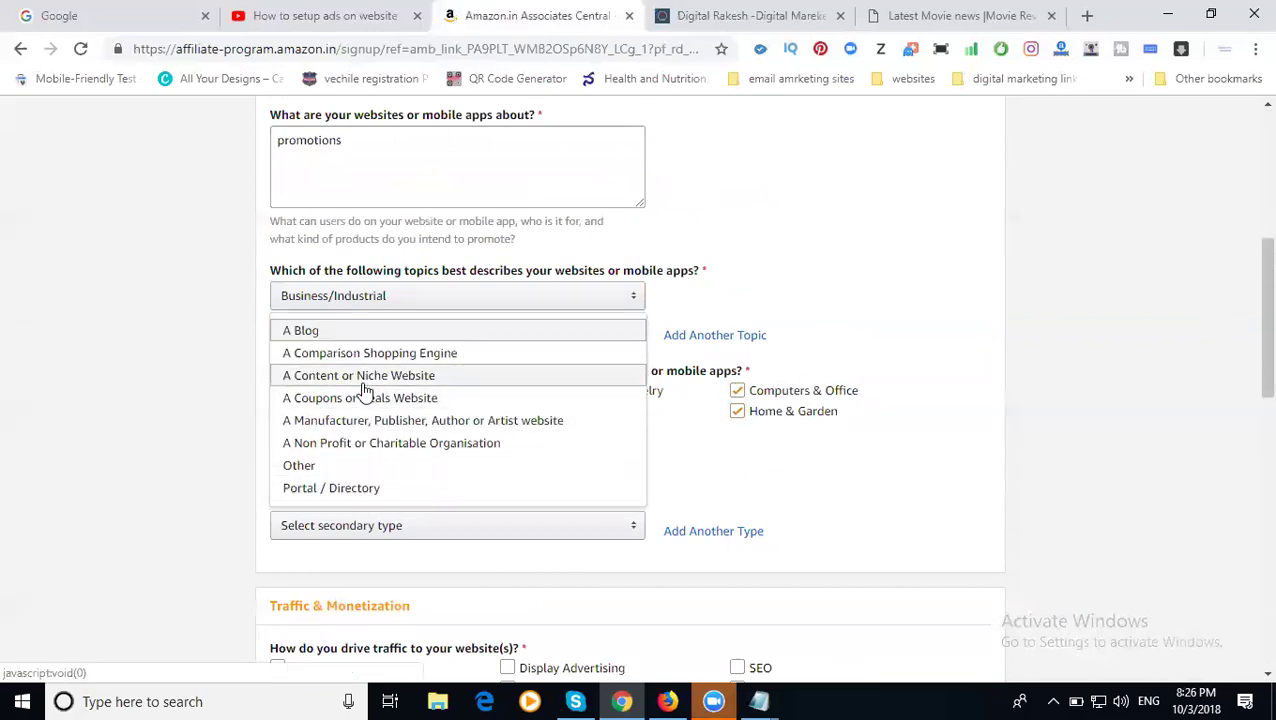
{"action": "scroll", "coordinate": [370, 405], "scroll_direction": "down", "scroll_amount": 1}
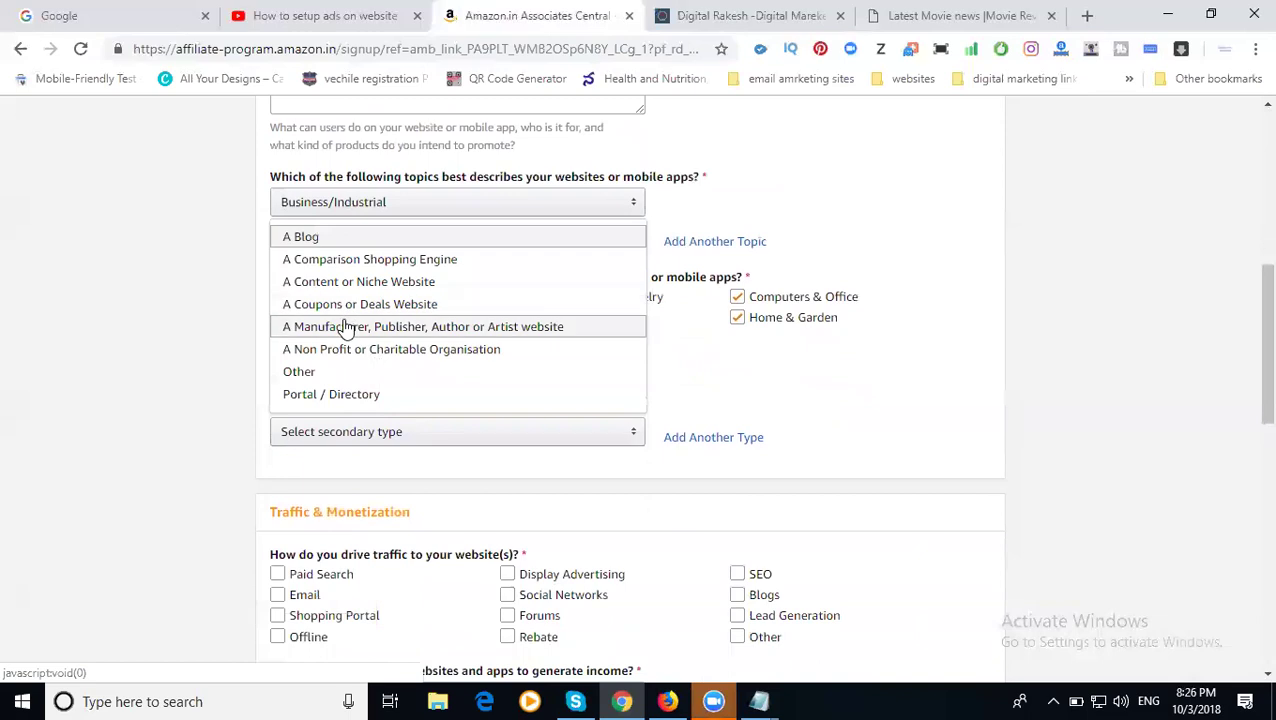
{"action": "left_click", "coordinate": [314, 396]}
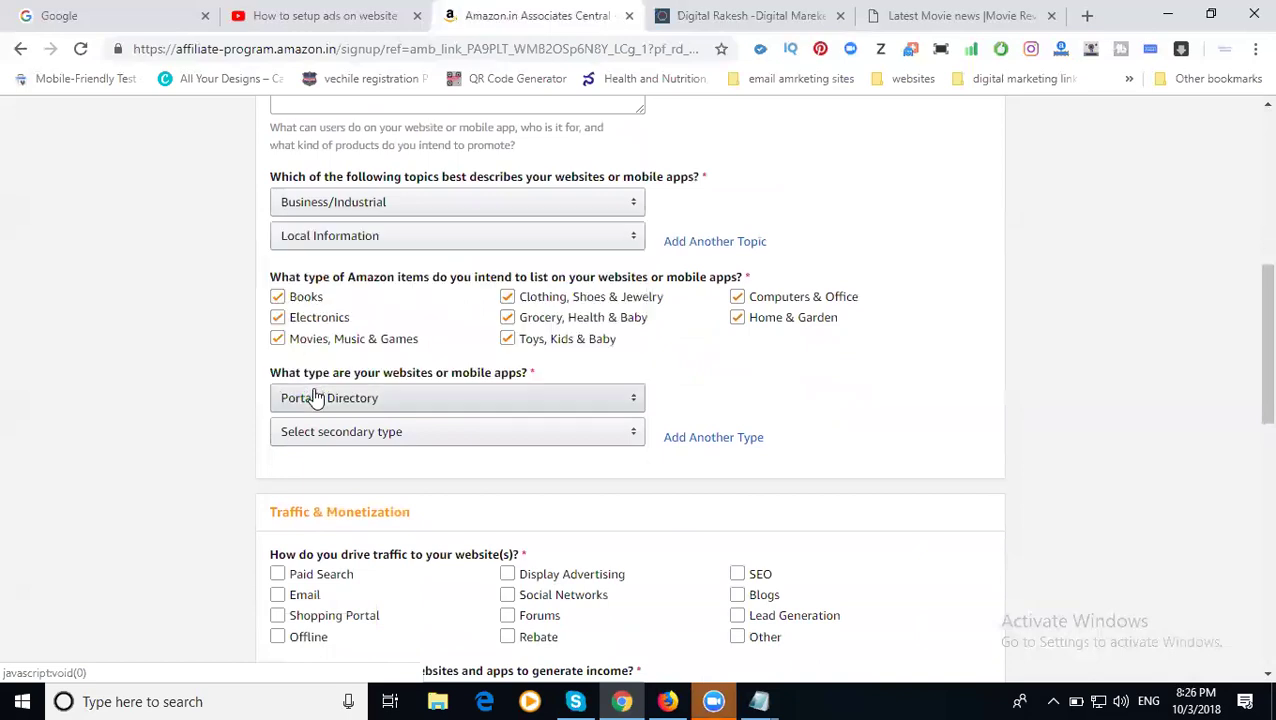
{"action": "left_click", "coordinate": [320, 440]}
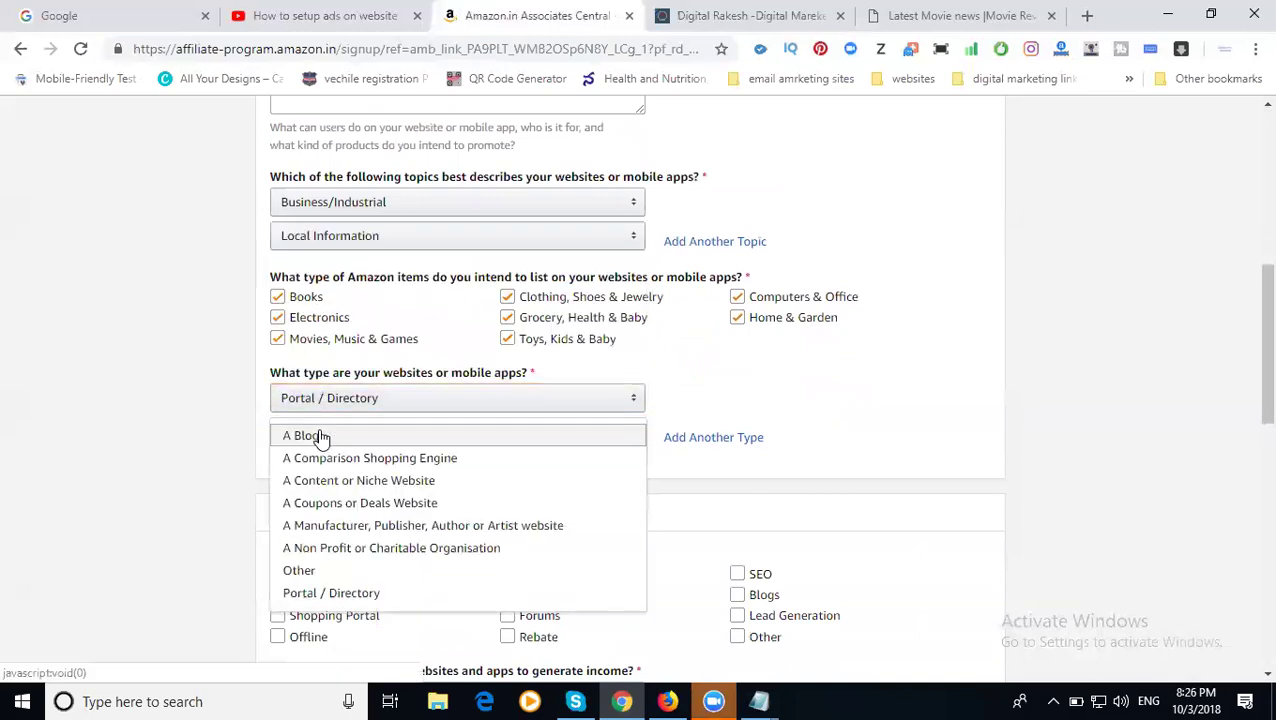
{"action": "left_click", "coordinate": [70, 447]}
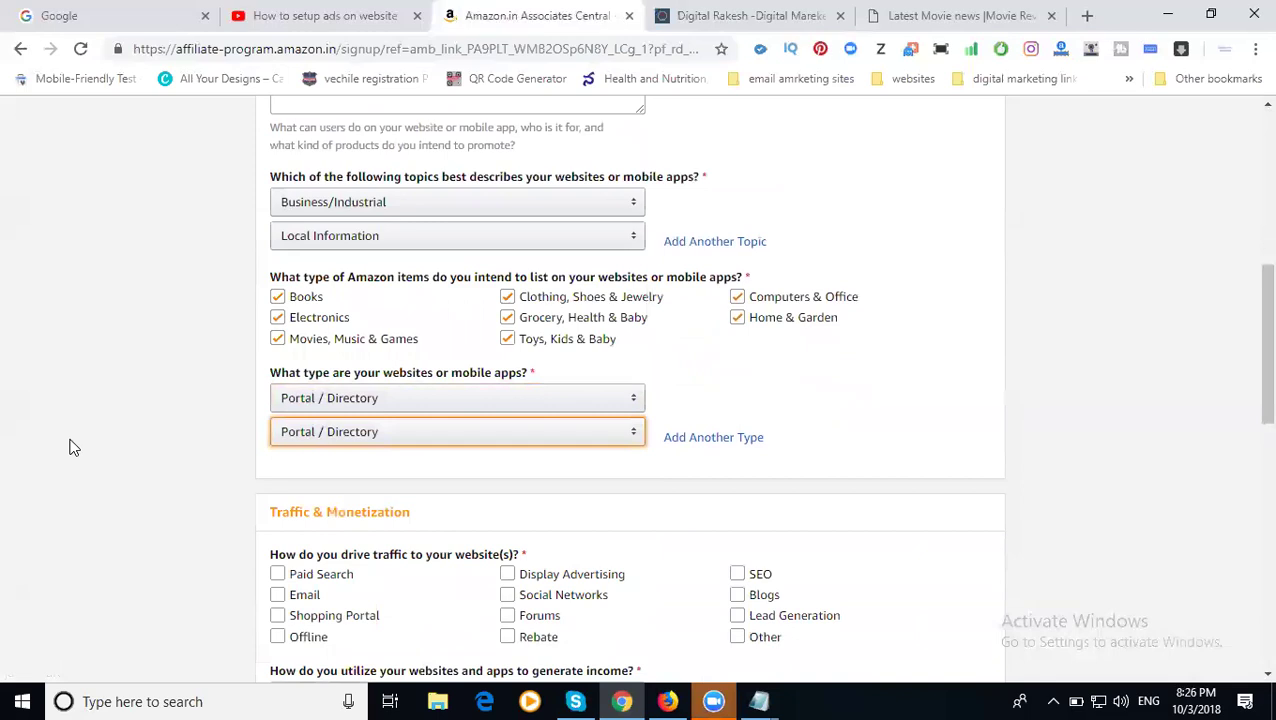
- Mark Social Networks, SEO, Blogs, Forums, Email and Offline as traffic sources
{"action": "scroll", "coordinate": [34, 443], "scroll_direction": "down", "scroll_amount": 2}
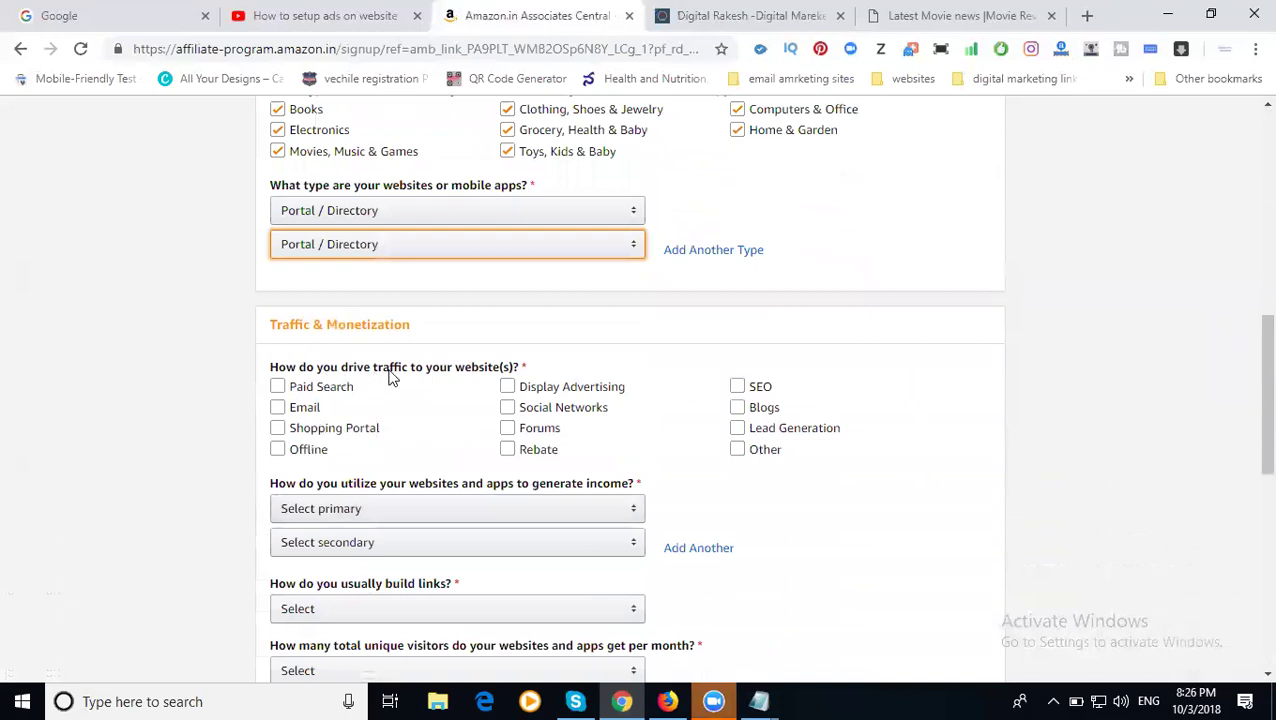
{"action": "left_click", "coordinate": [587, 412]}
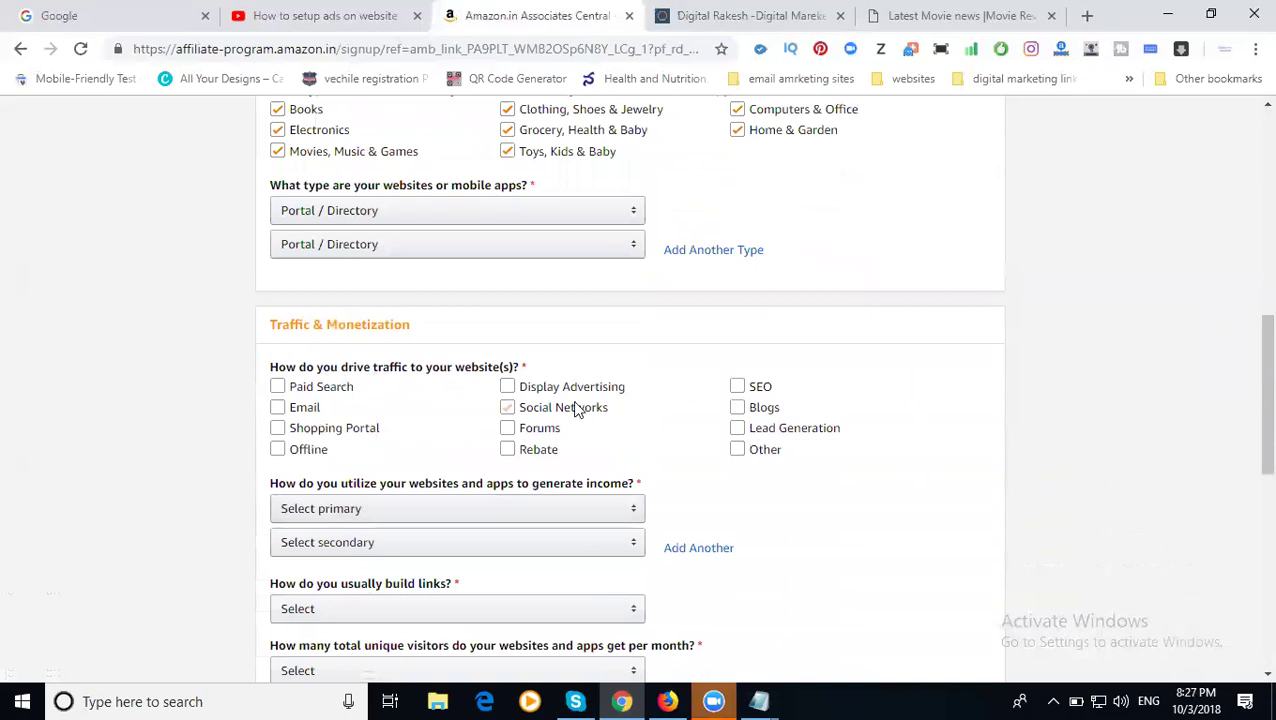
{"action": "left_click", "coordinate": [737, 387]}
{"action": "left_click", "coordinate": [737, 407]}
{"action": "left_click", "coordinate": [508, 432]}
{"action": "left_click", "coordinate": [305, 408]}
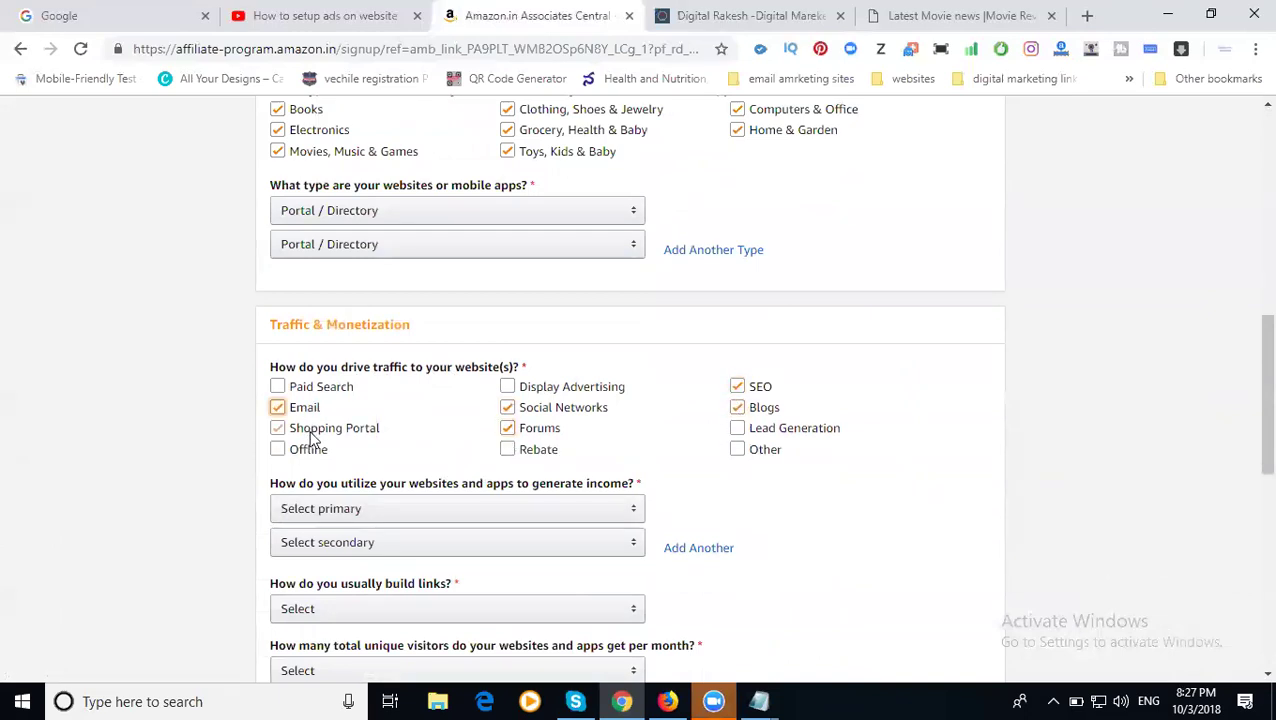
{"action": "left_click", "coordinate": [309, 449]}
- Set monetization to Amazon Associates only, with 3rd Party Affiliate Networks as secondary
{"action": "scroll", "coordinate": [131, 461], "scroll_direction": "down", "scroll_amount": 2}
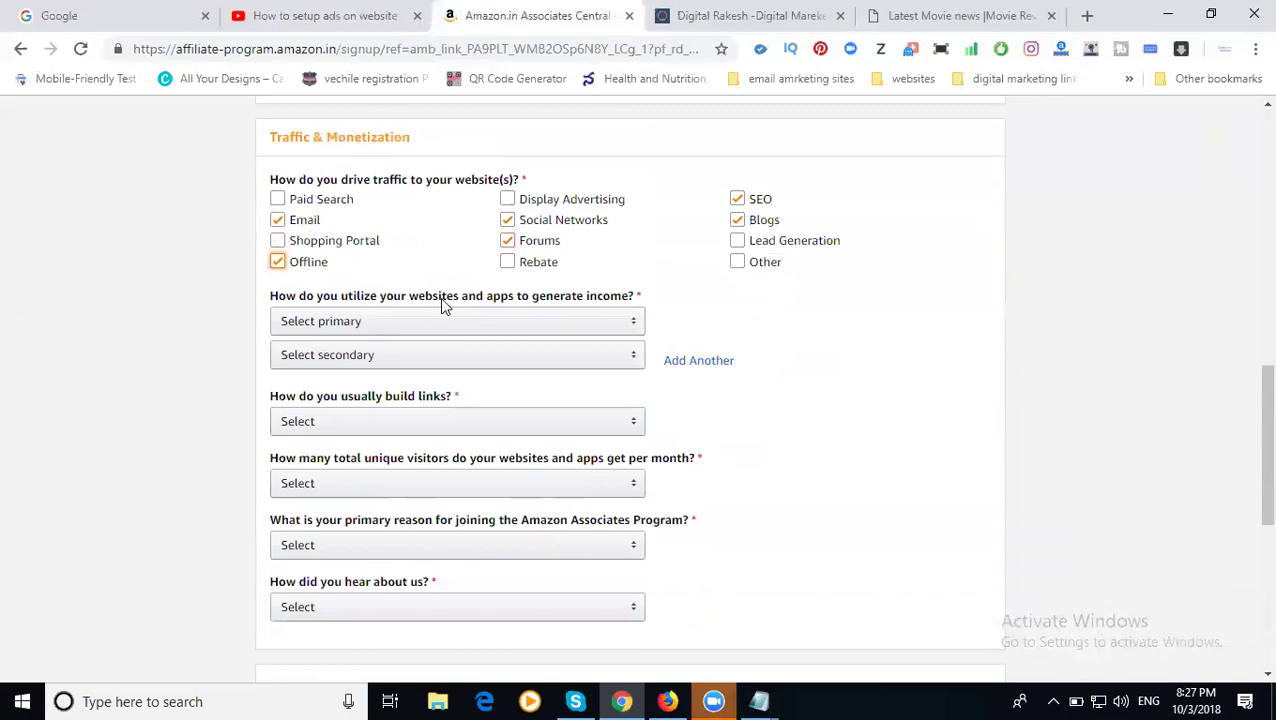
{"action": "left_click", "coordinate": [474, 331]}
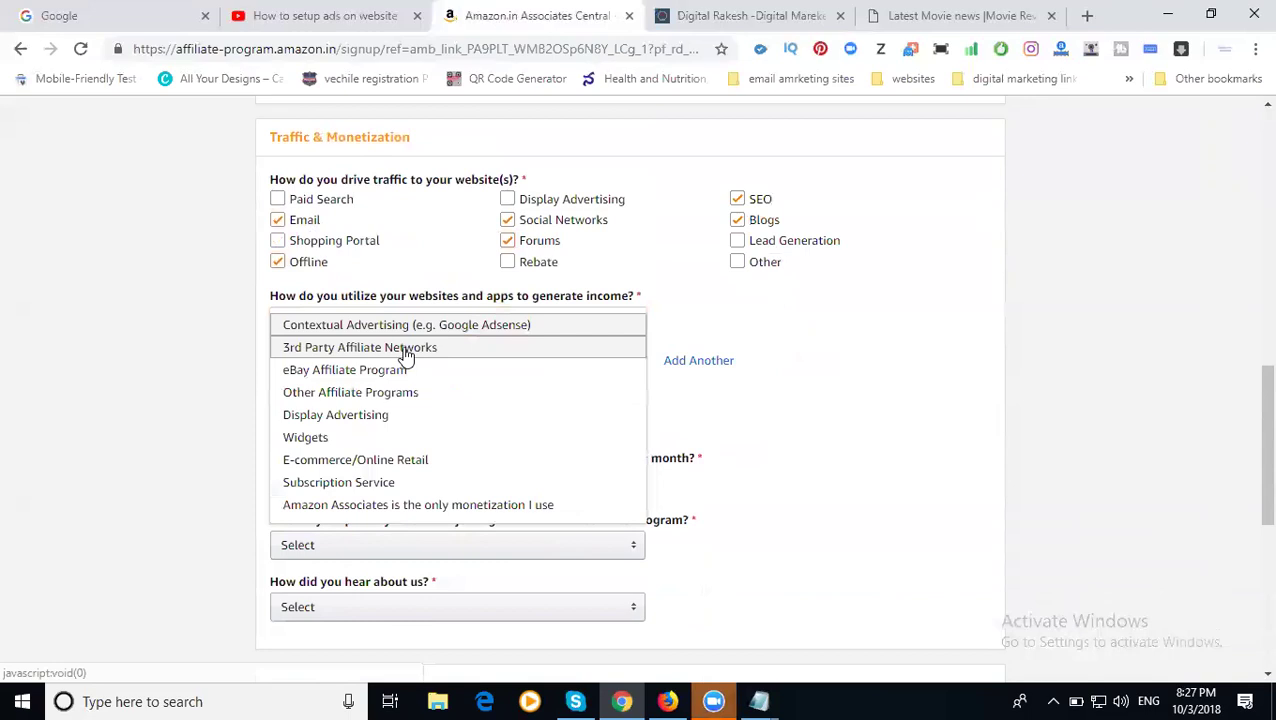
{"action": "left_click", "coordinate": [419, 504]}
{"action": "left_click", "coordinate": [307, 362]}
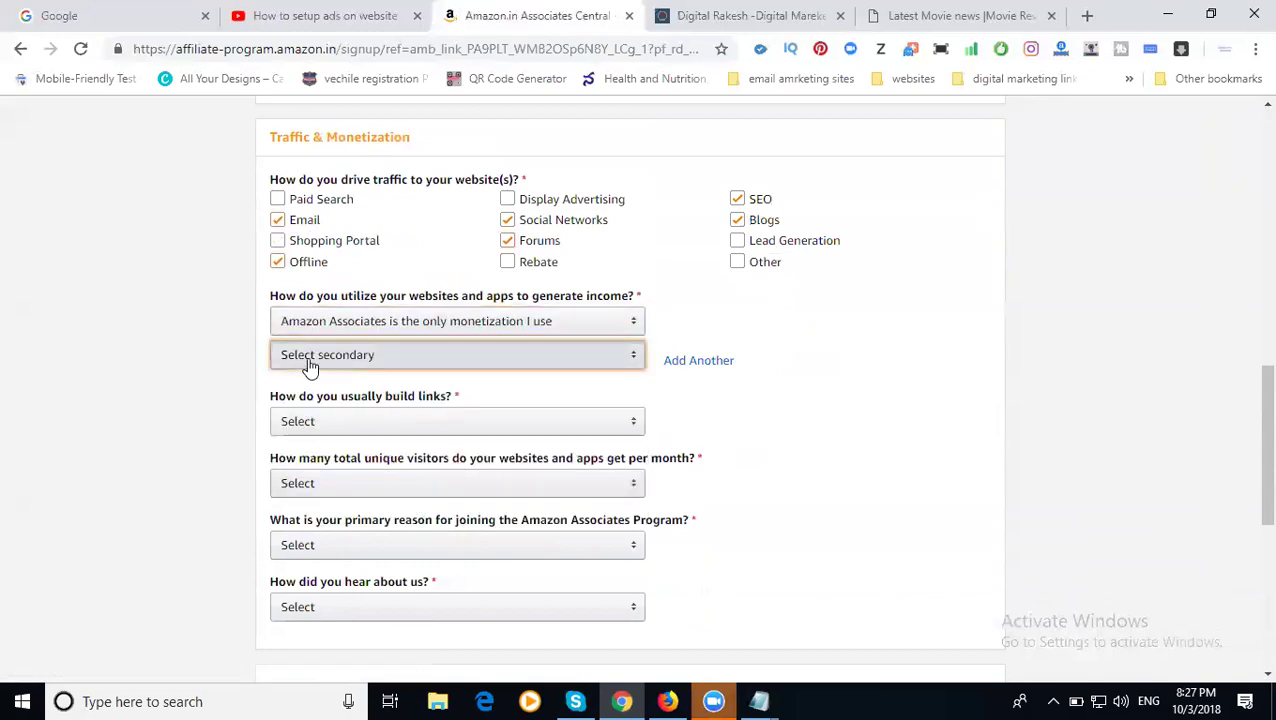
{"action": "left_click", "coordinate": [313, 386]}
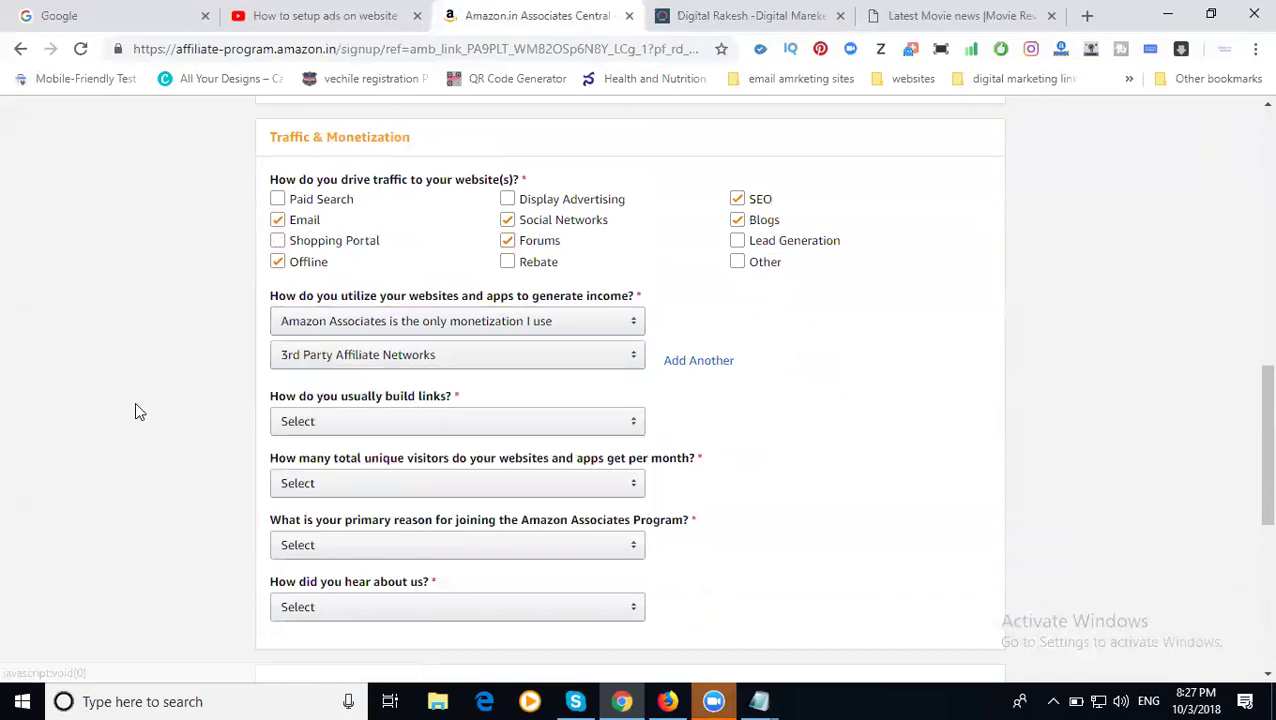
- Choose HTML Editor for link building and From 5,001 to 50,000 monthly visitors
{"action": "scroll", "coordinate": [134, 404], "scroll_direction": "down", "scroll_amount": 1}
{"action": "left_click", "coordinate": [315, 330]}
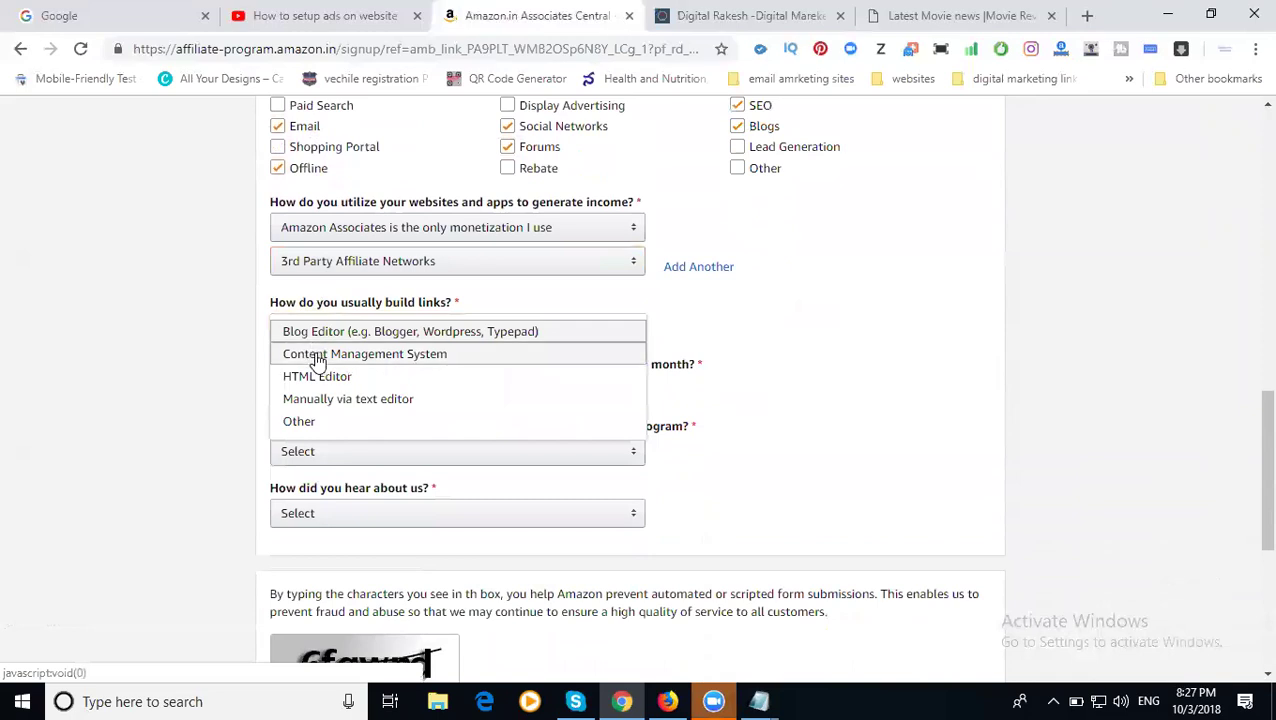
{"action": "left_click", "coordinate": [317, 358]}
{"action": "left_click", "coordinate": [315, 335]}
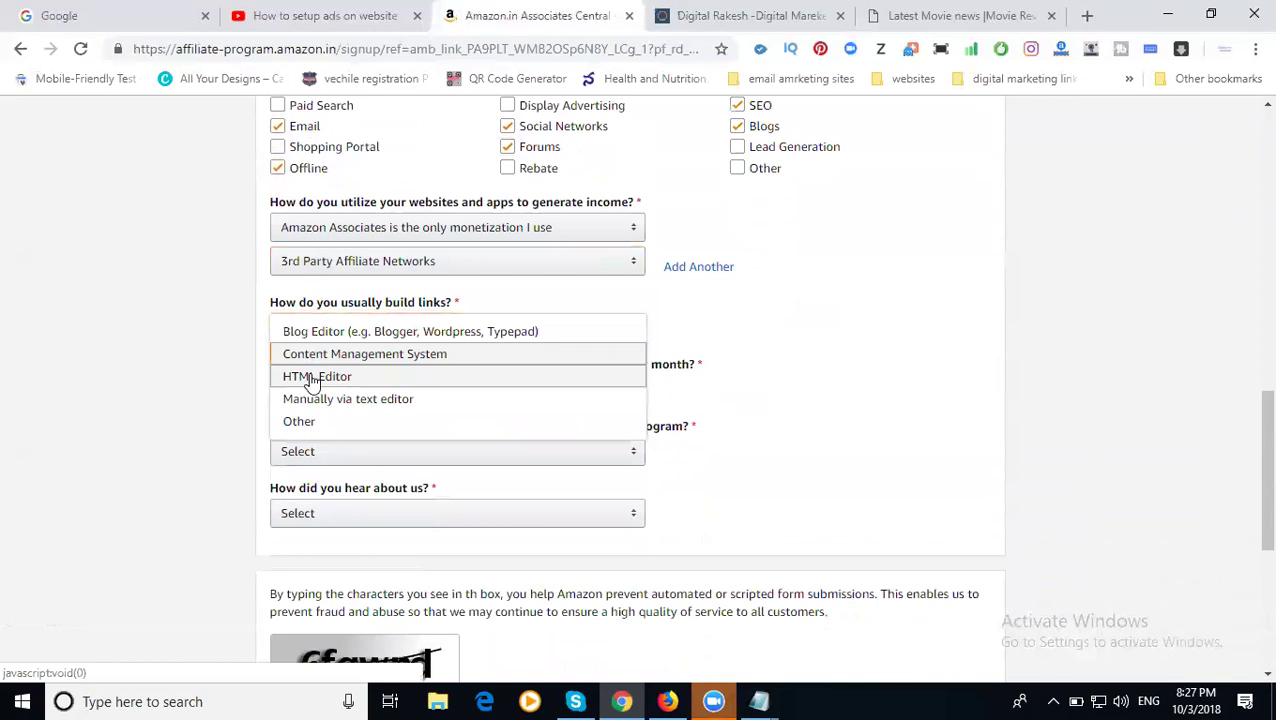
{"action": "left_click", "coordinate": [313, 383]}
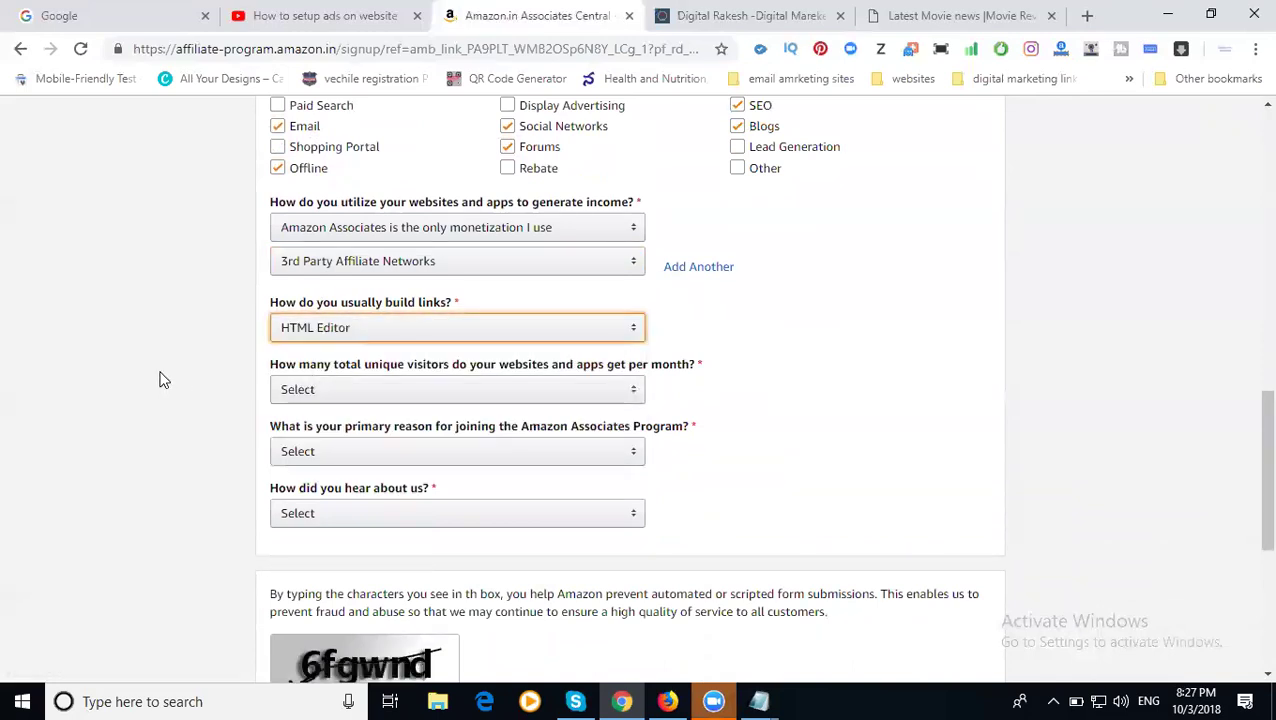
{"action": "scroll", "coordinate": [200, 360], "scroll_direction": "down", "scroll_amount": 1}
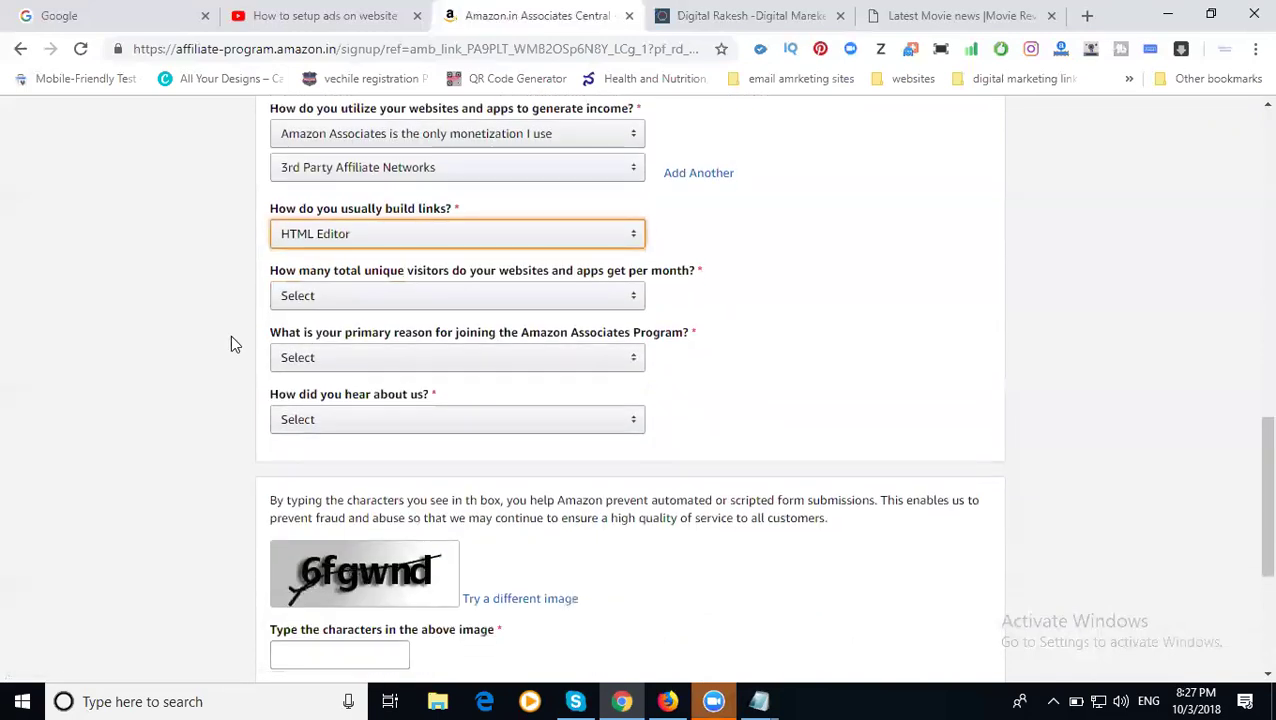
{"action": "left_click", "coordinate": [303, 295]}
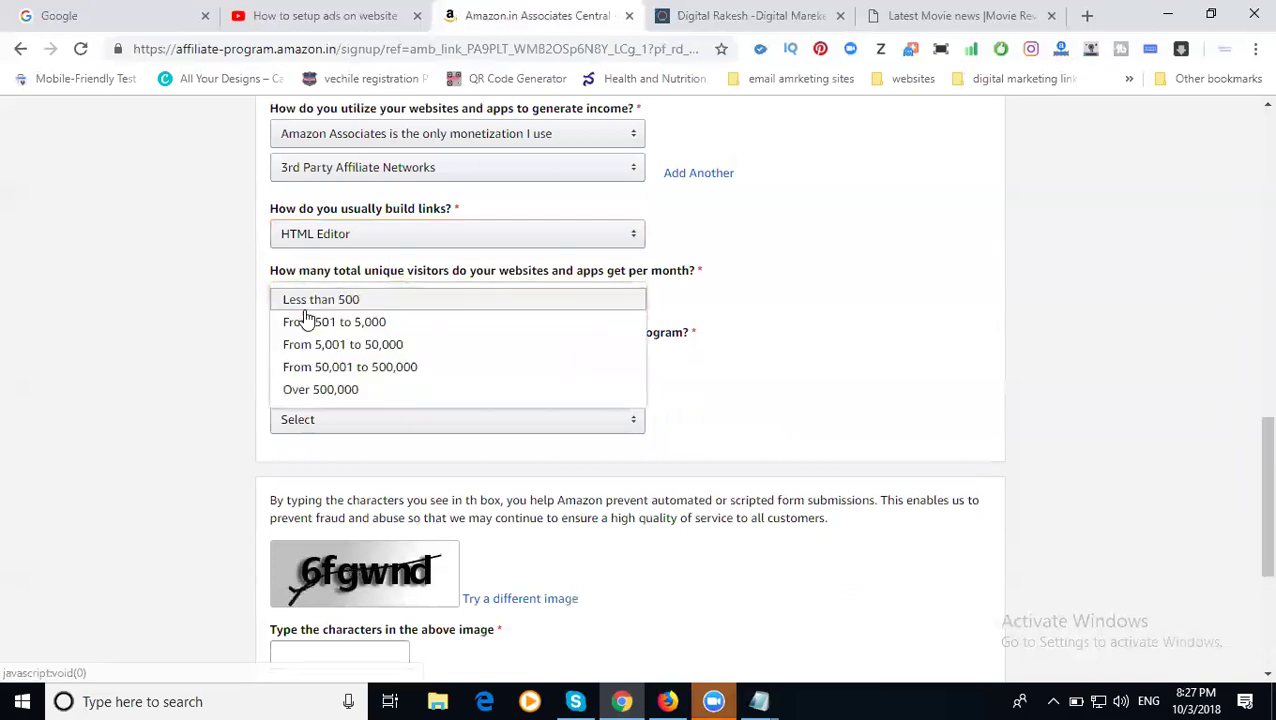
{"action": "left_click", "coordinate": [308, 340]}
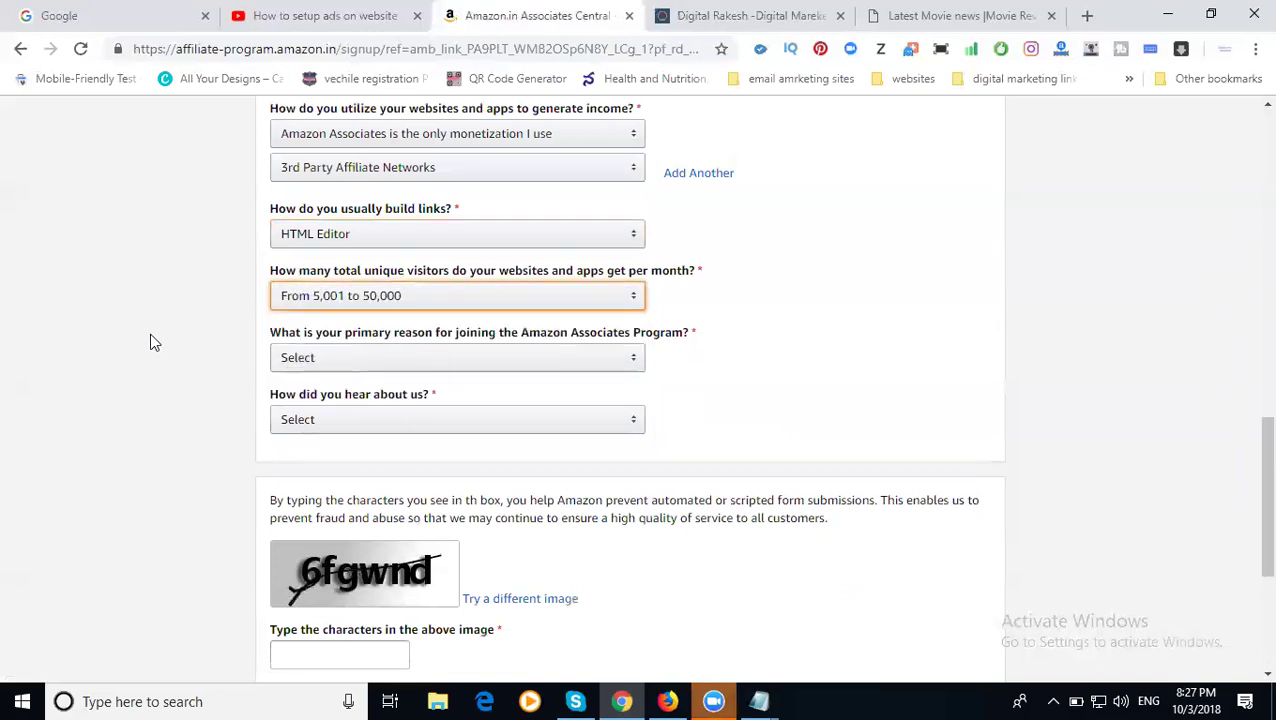
- Give 'To monetize my site' as the joining reason and Online Search as the referral
{"action": "scroll", "coordinate": [155, 338], "scroll_direction": "down", "scroll_amount": 1}
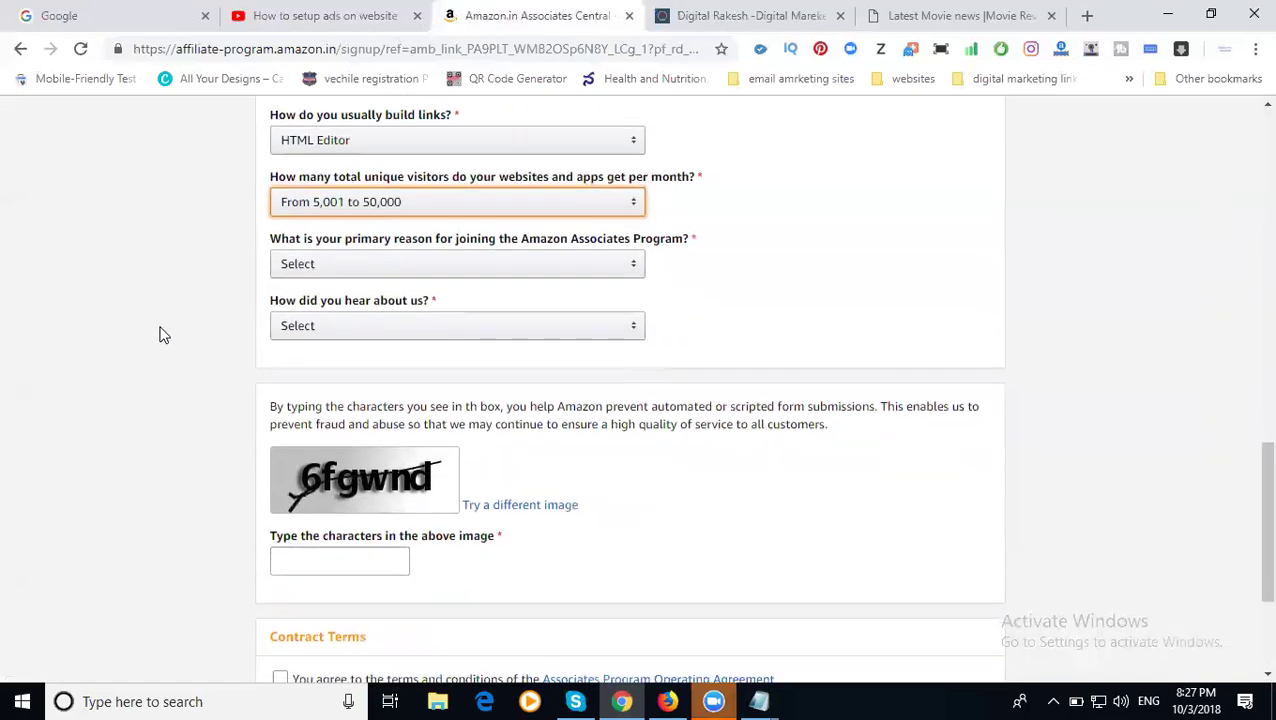
{"action": "left_click", "coordinate": [300, 264]}
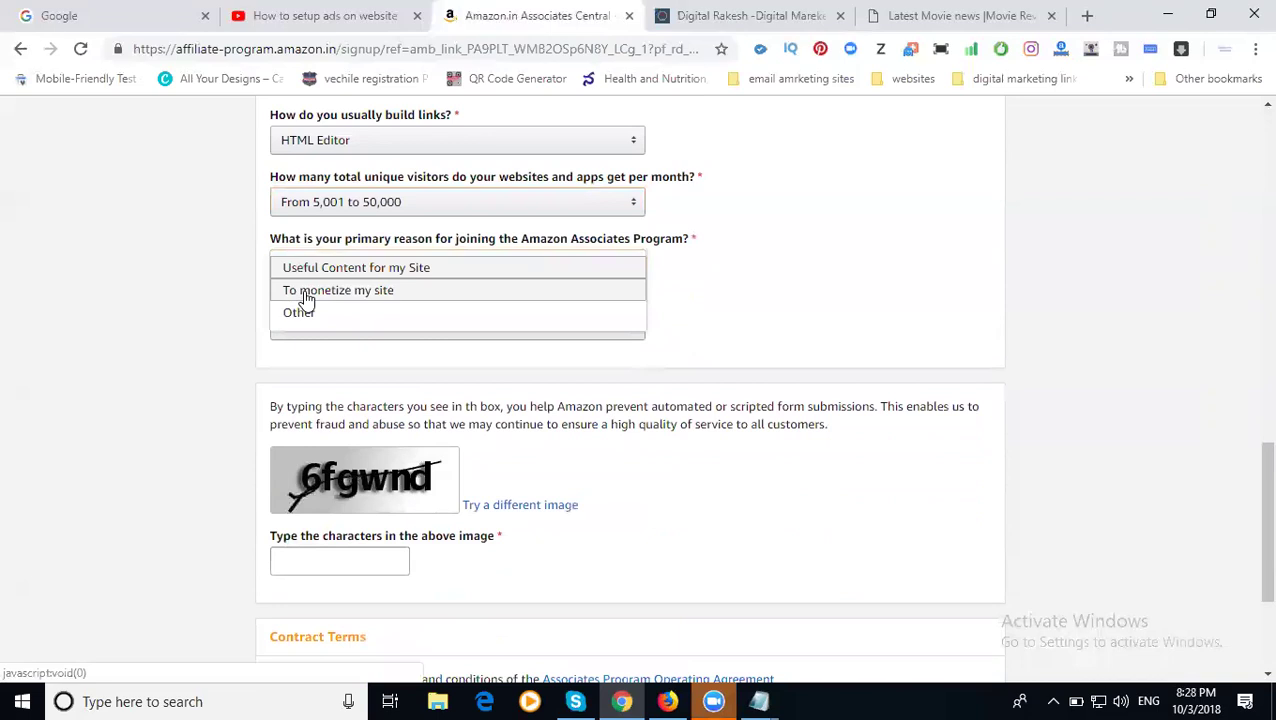
{"action": "left_click", "coordinate": [303, 293]}
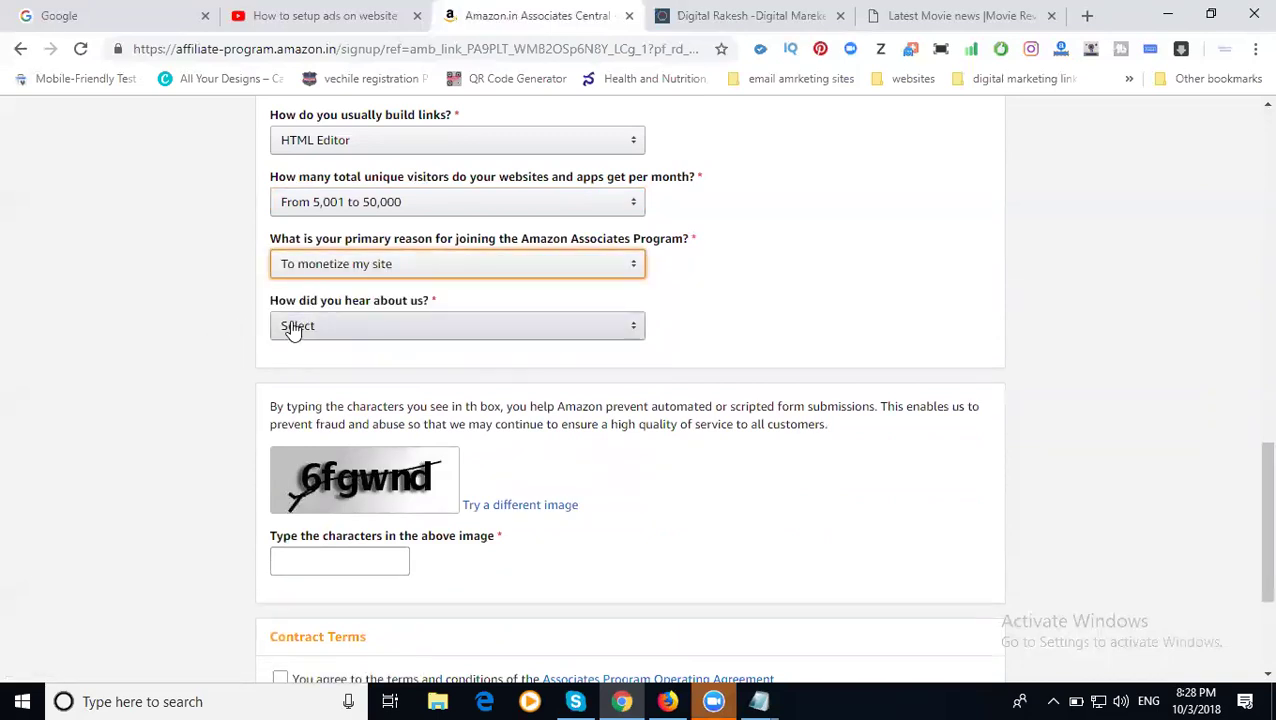
{"action": "left_click", "coordinate": [292, 328]}
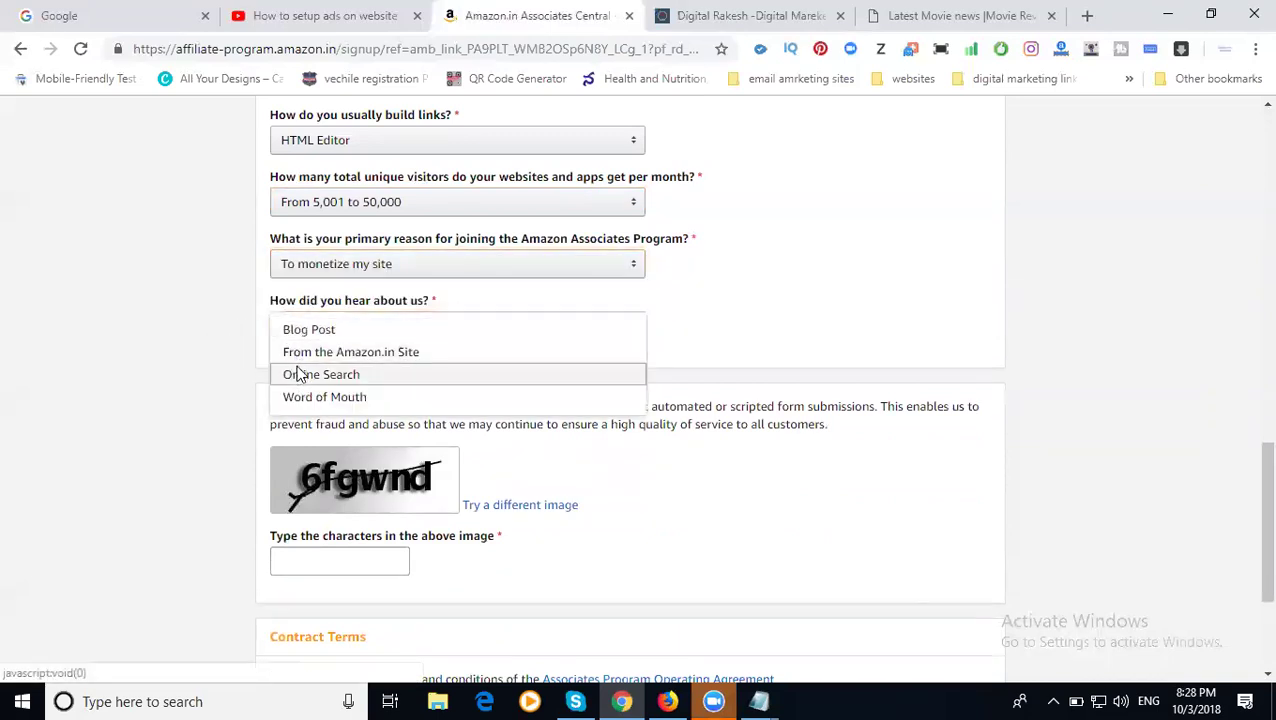
{"action": "left_click", "coordinate": [297, 372]}
{"action": "scroll", "coordinate": [297, 402], "scroll_direction": "down", "scroll_amount": 1}
{"action": "left_click", "coordinate": [301, 461]}
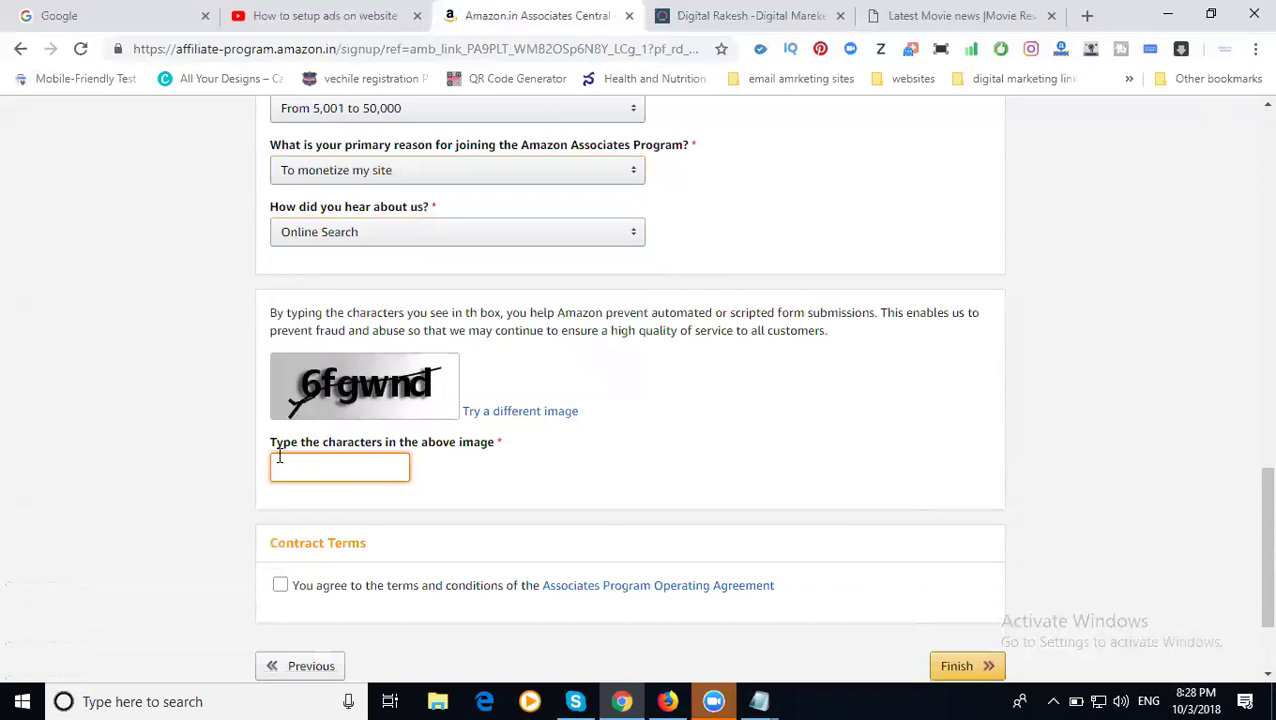
- Enter the verification characters, accept the Operating Agreement, finish, and defer payment and tax info
{"action": "type", "text": "6fgwnd"}
{"action": "left_click", "coordinate": [281, 588]}
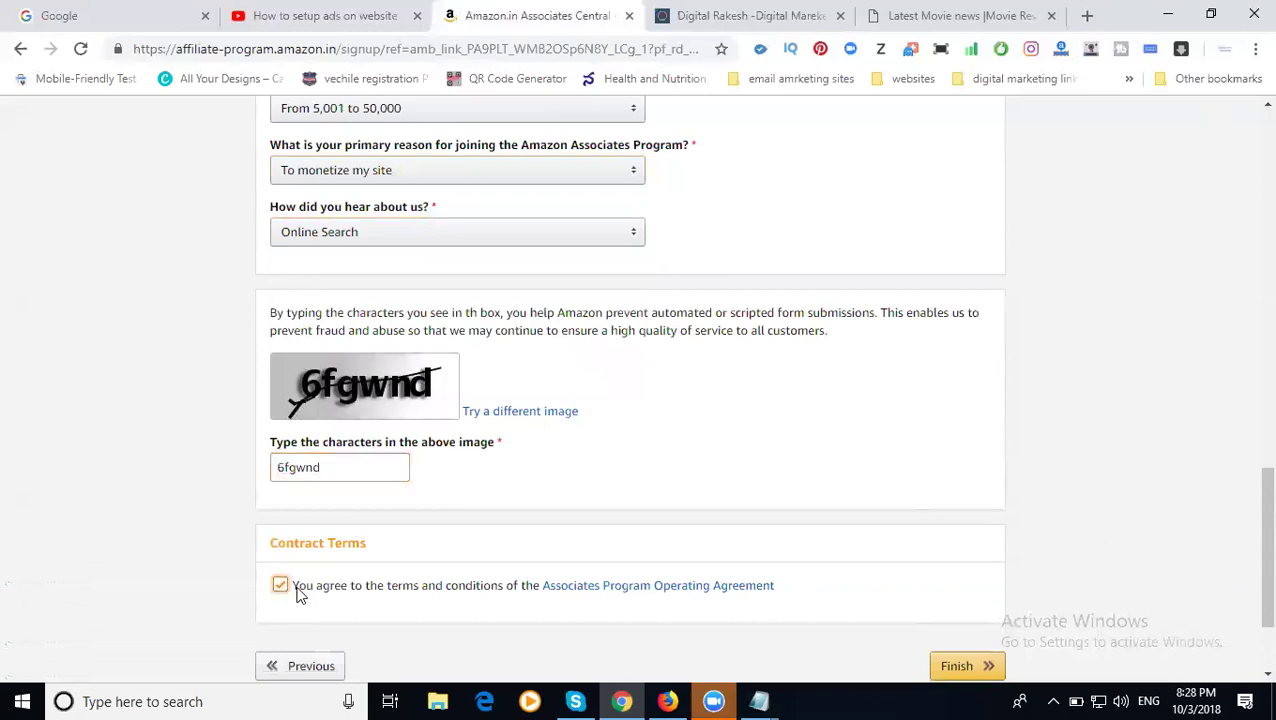
{"action": "left_click", "coordinate": [957, 667]}
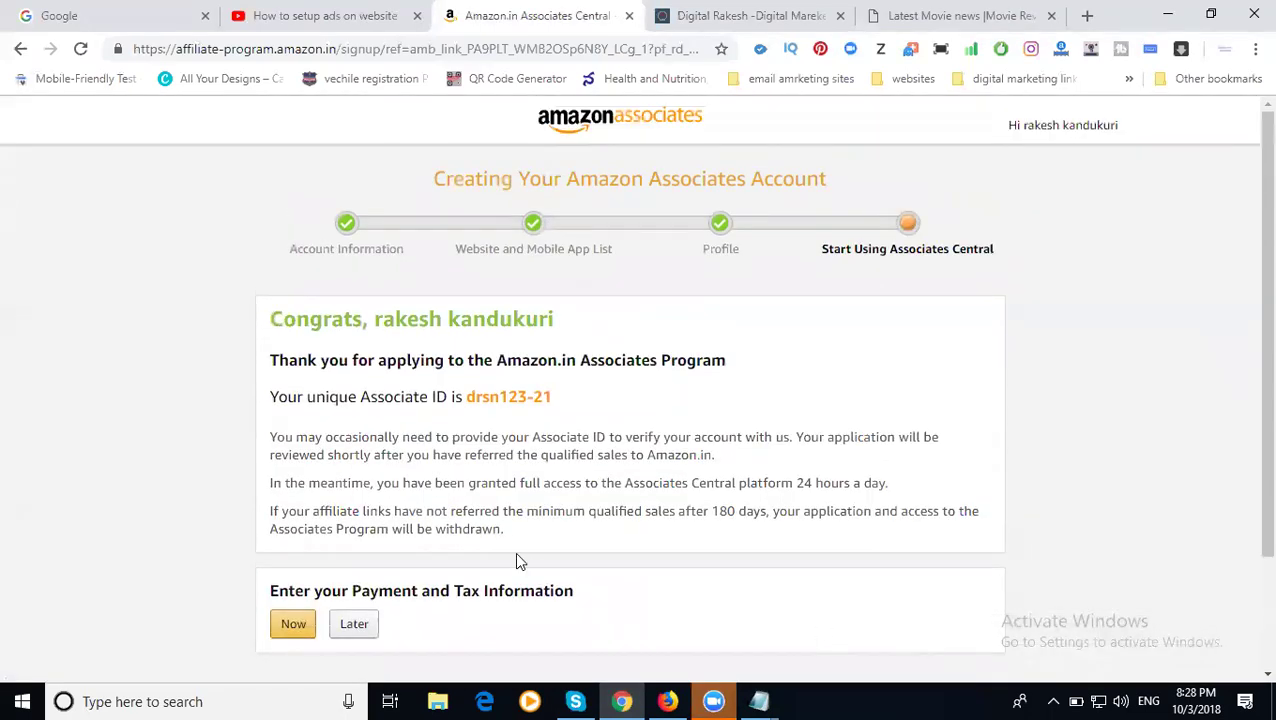
{"action": "scroll", "coordinate": [530, 558], "scroll_direction": "down", "scroll_amount": 2}
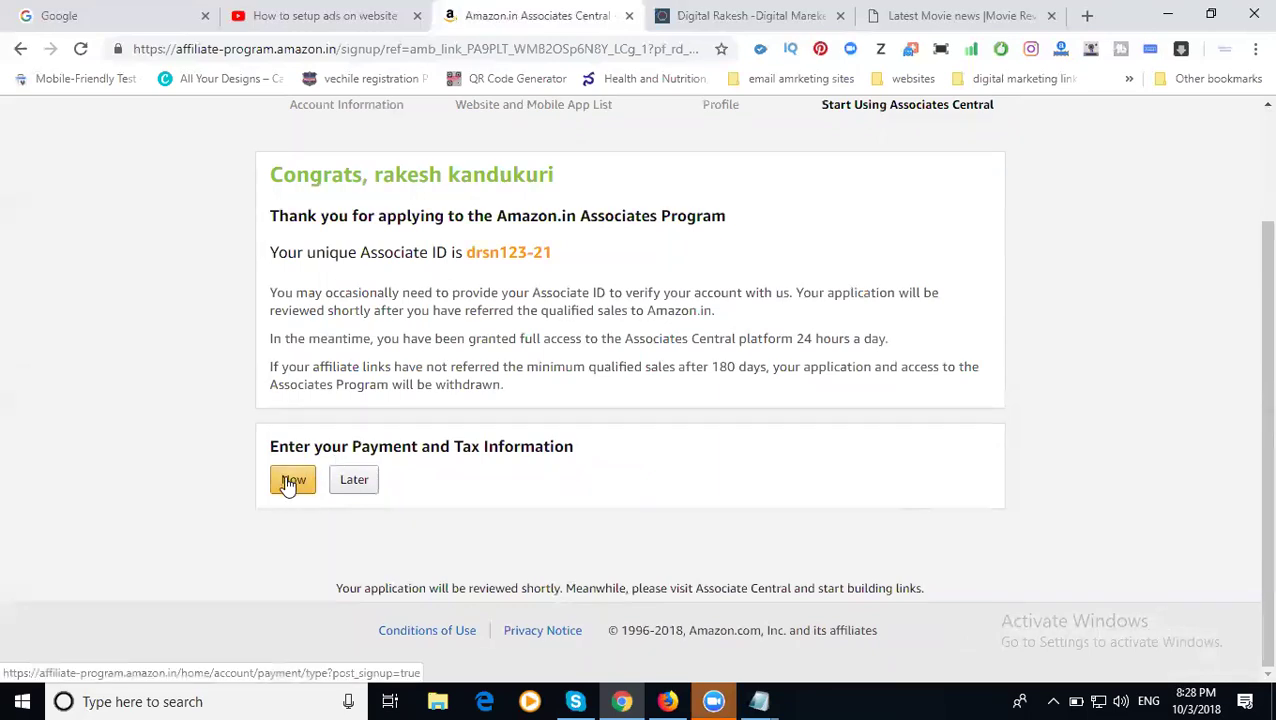
{"action": "left_click", "coordinate": [341, 482]}
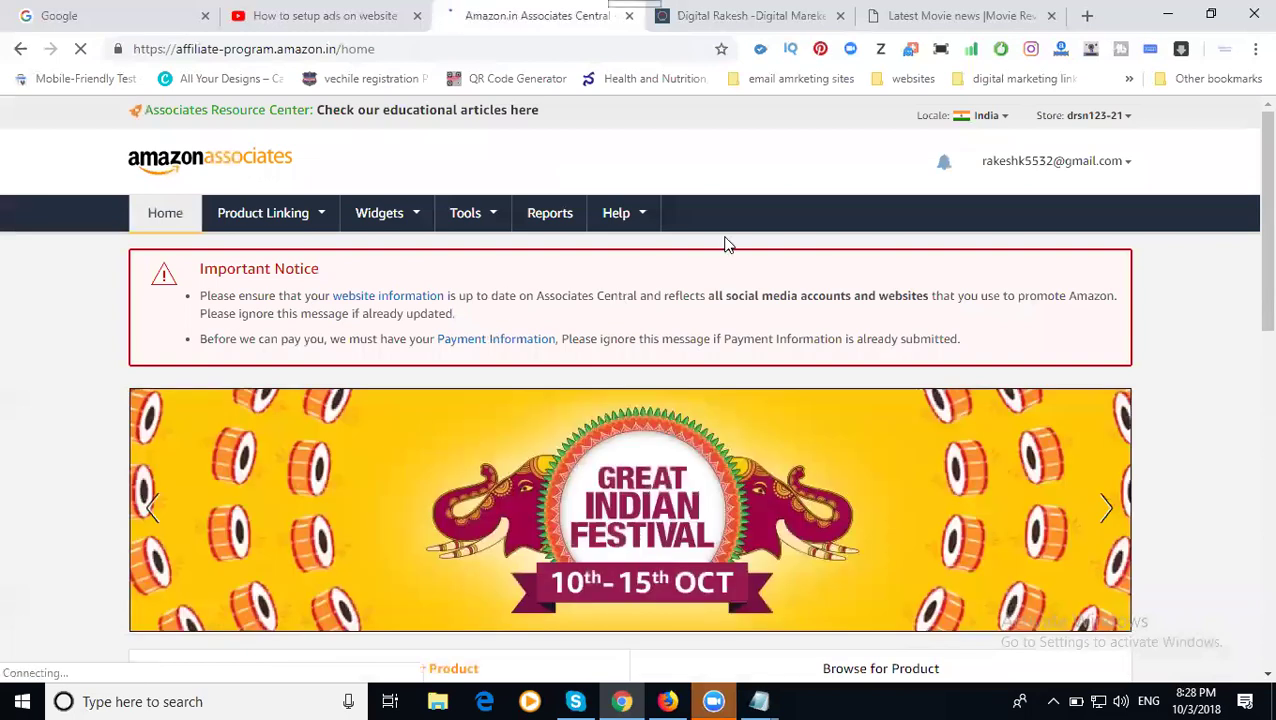
- Re-select and apply store ID drsn123-21, then bring up the Product Linking menu
{"action": "left_click", "coordinate": [1124, 120]}
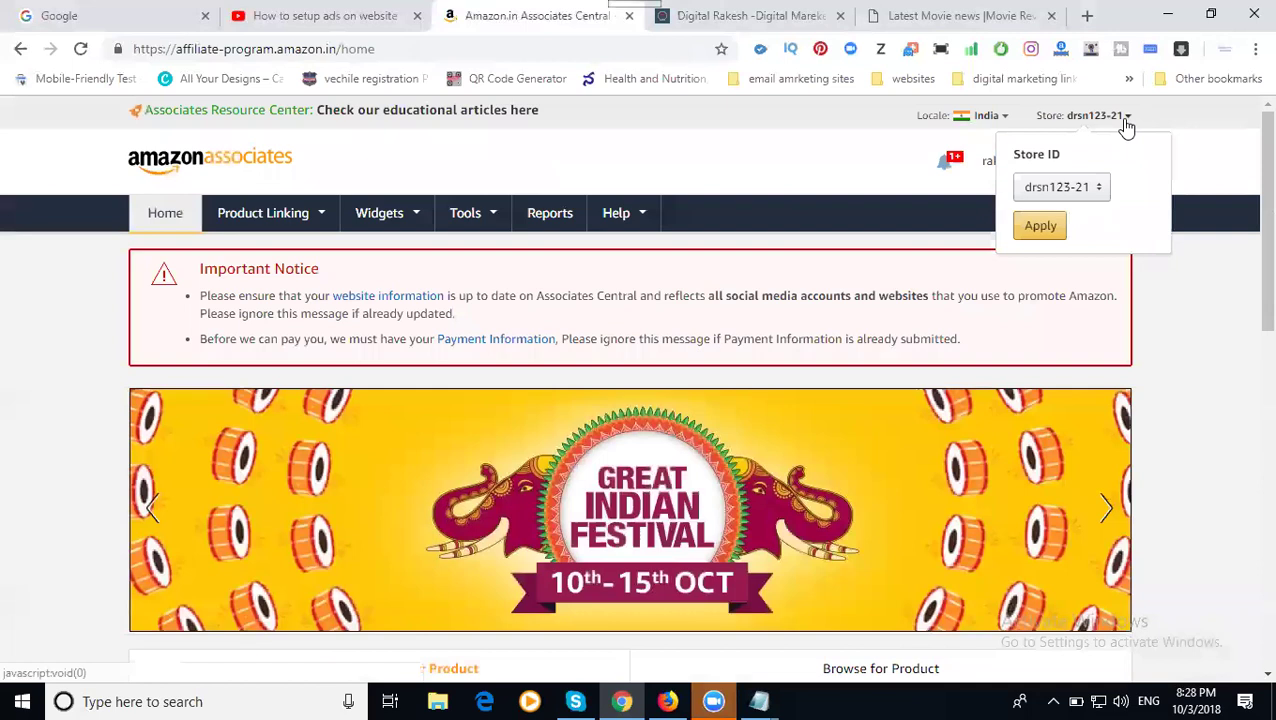
{"action": "left_click", "coordinate": [1086, 188]}
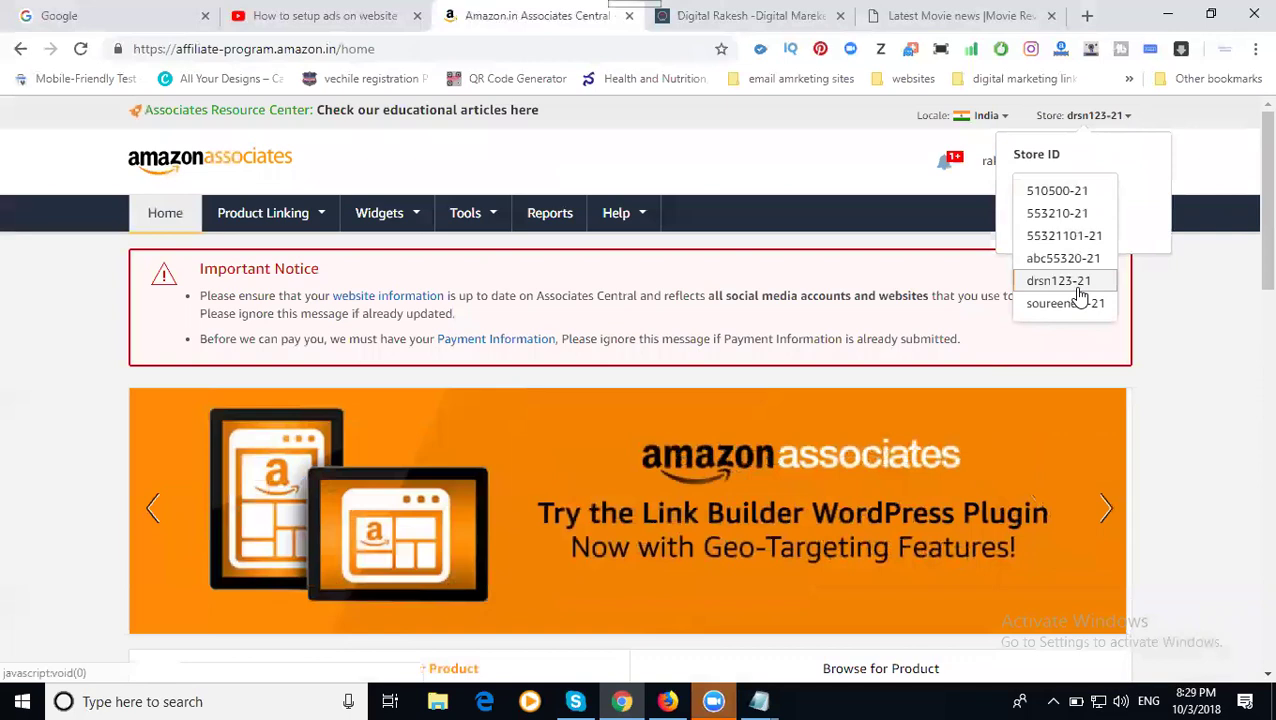
{"action": "left_click", "coordinate": [1070, 281]}
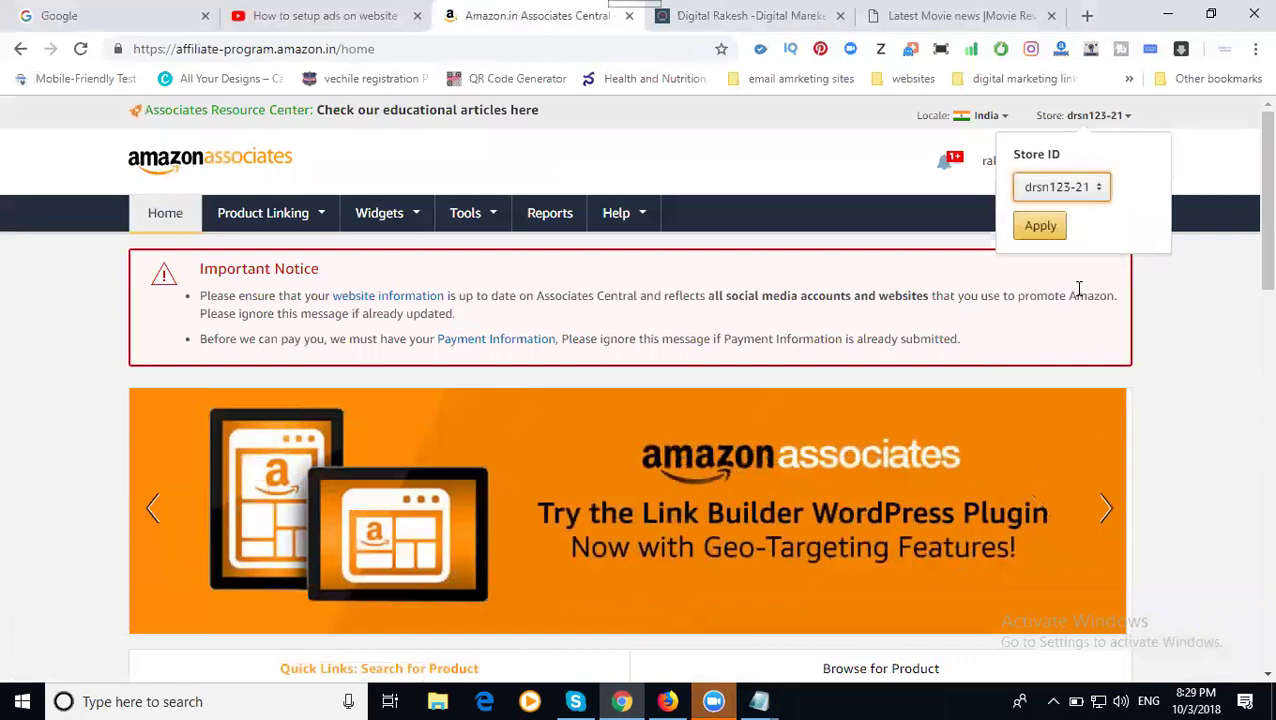
{"action": "left_click", "coordinate": [1050, 228]}
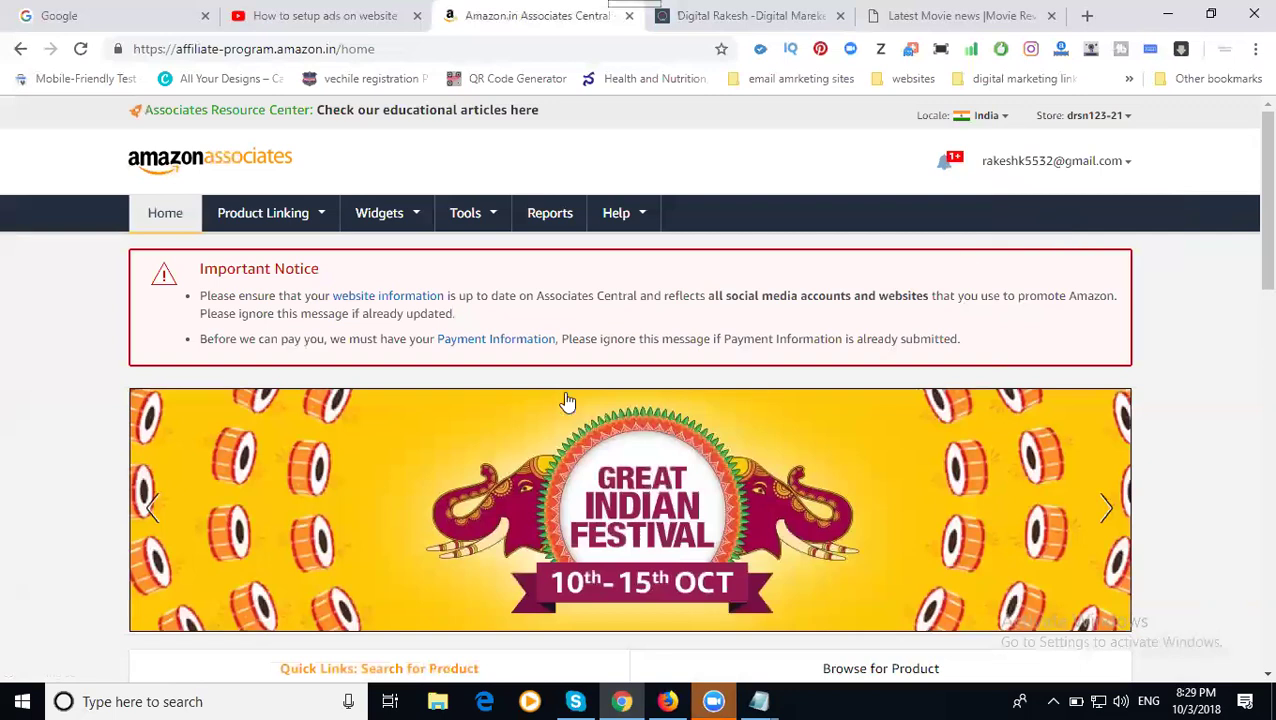
{"action": "left_click", "coordinate": [320, 217]}
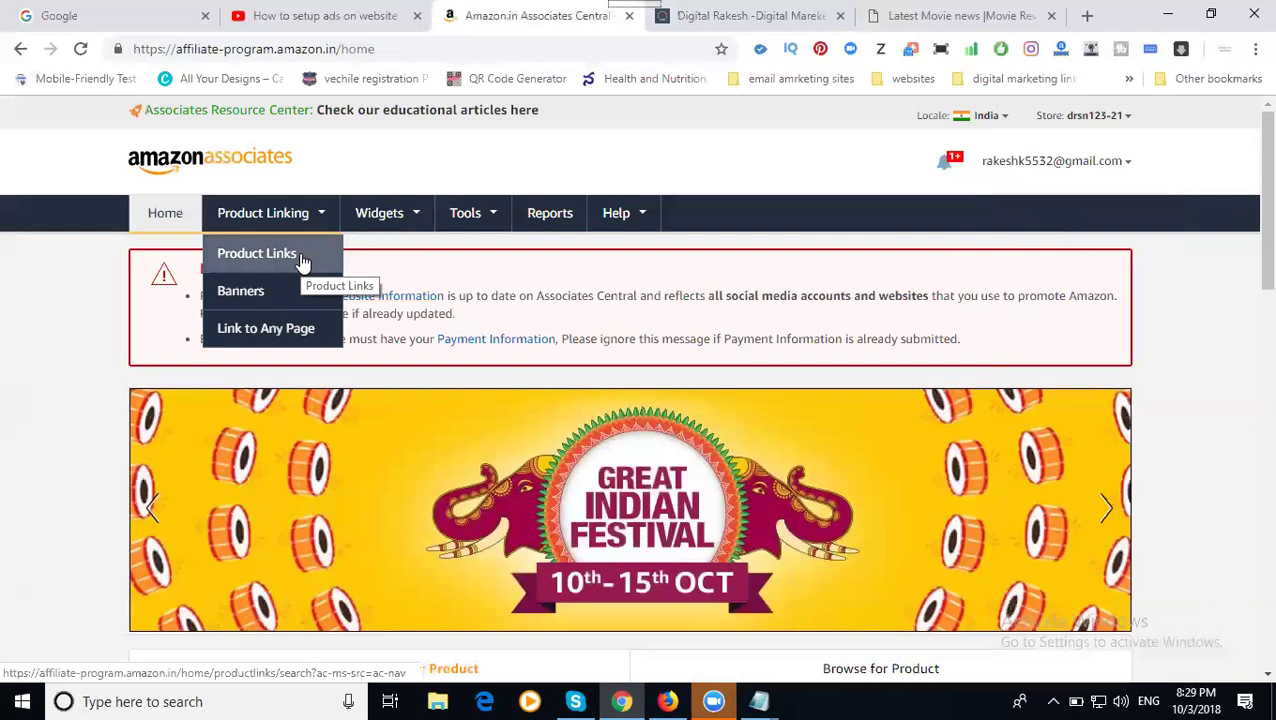
- Search Product Links for 'jewellery' and browse the results for the Sukkhi set
{"action": "left_click", "coordinate": [303, 262]}
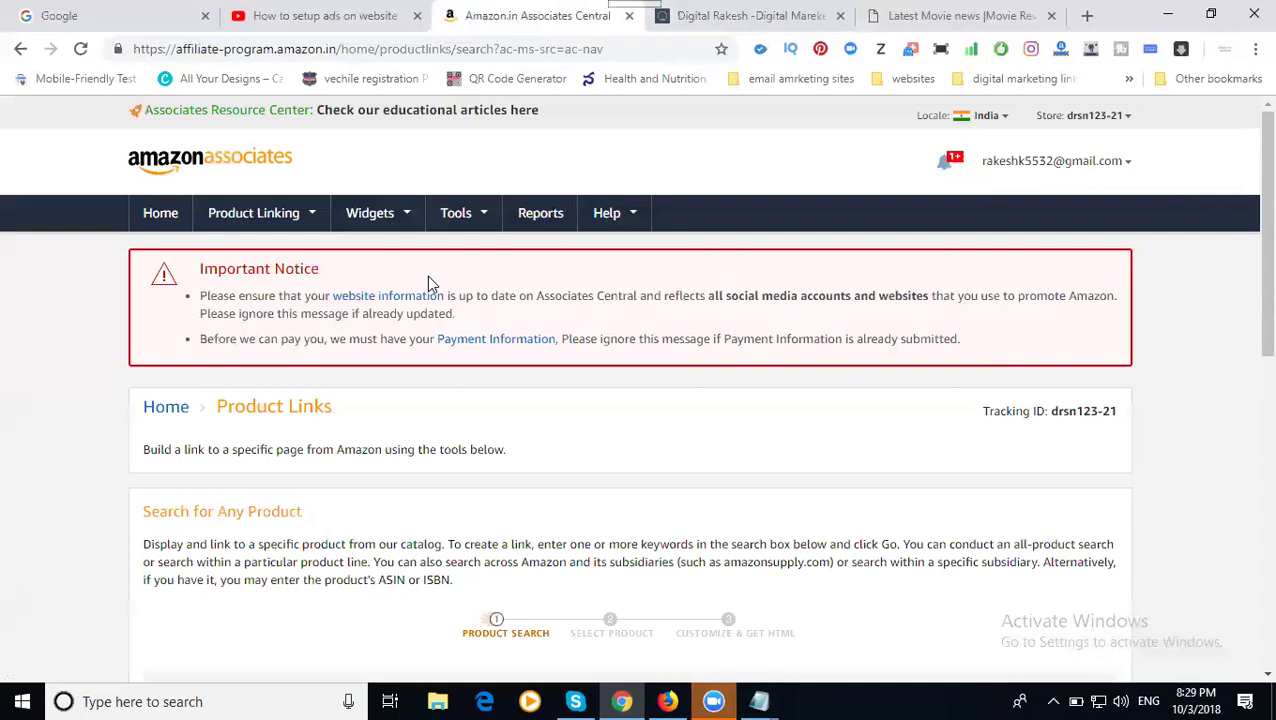
{"action": "scroll", "coordinate": [442, 345], "scroll_direction": "down", "scroll_amount": 3}
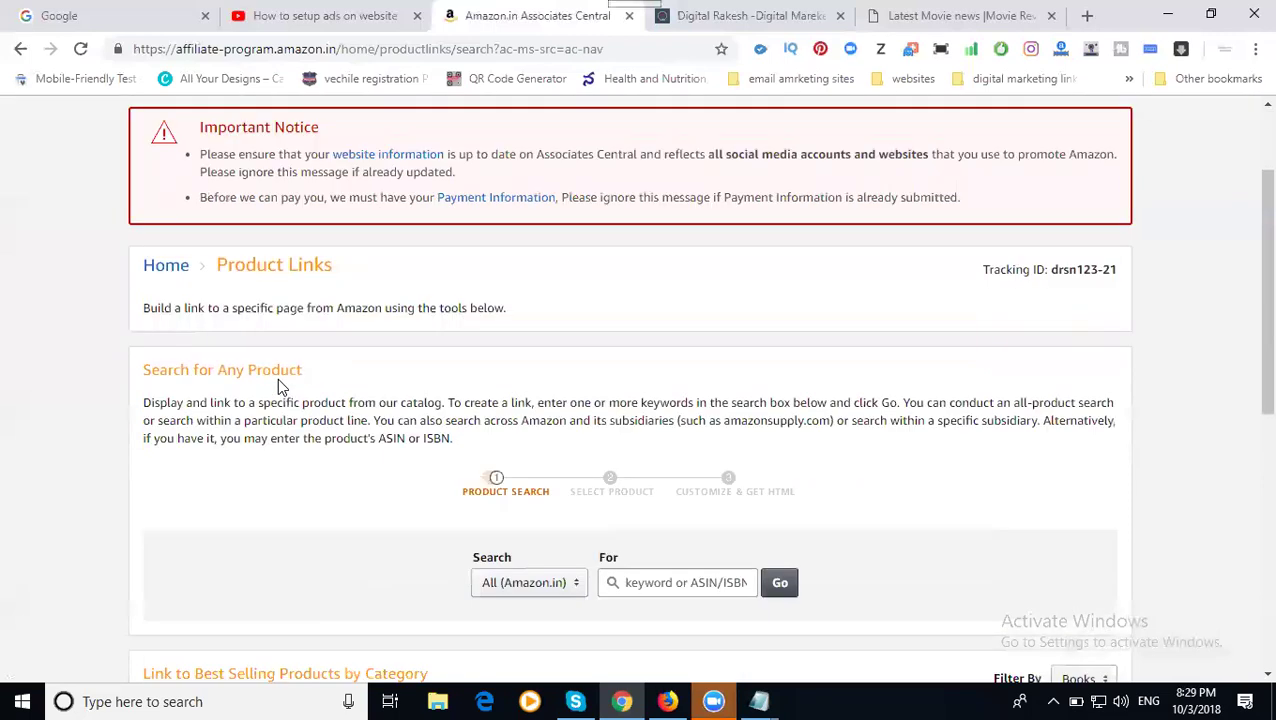
{"action": "left_click", "coordinate": [718, 357]}
{"action": "type", "text": "jewell"}
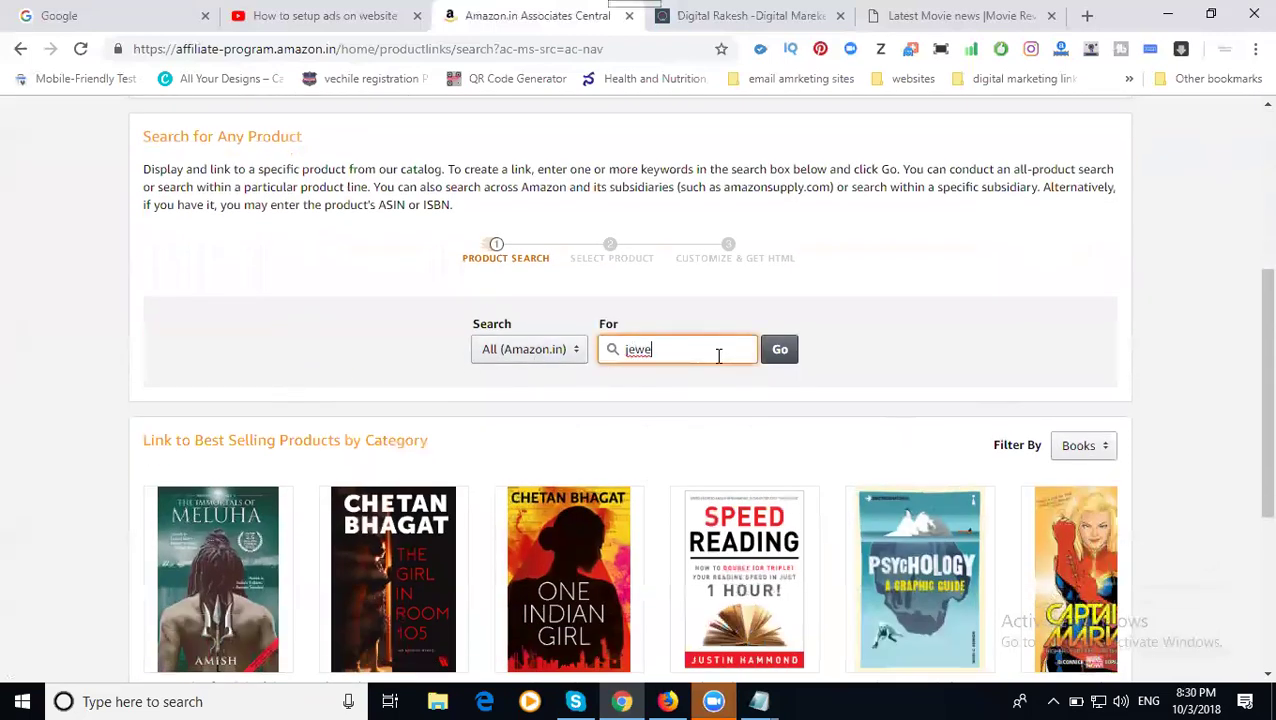
{"action": "type", "text": "ery"}
{"action": "key", "text": "Return"}
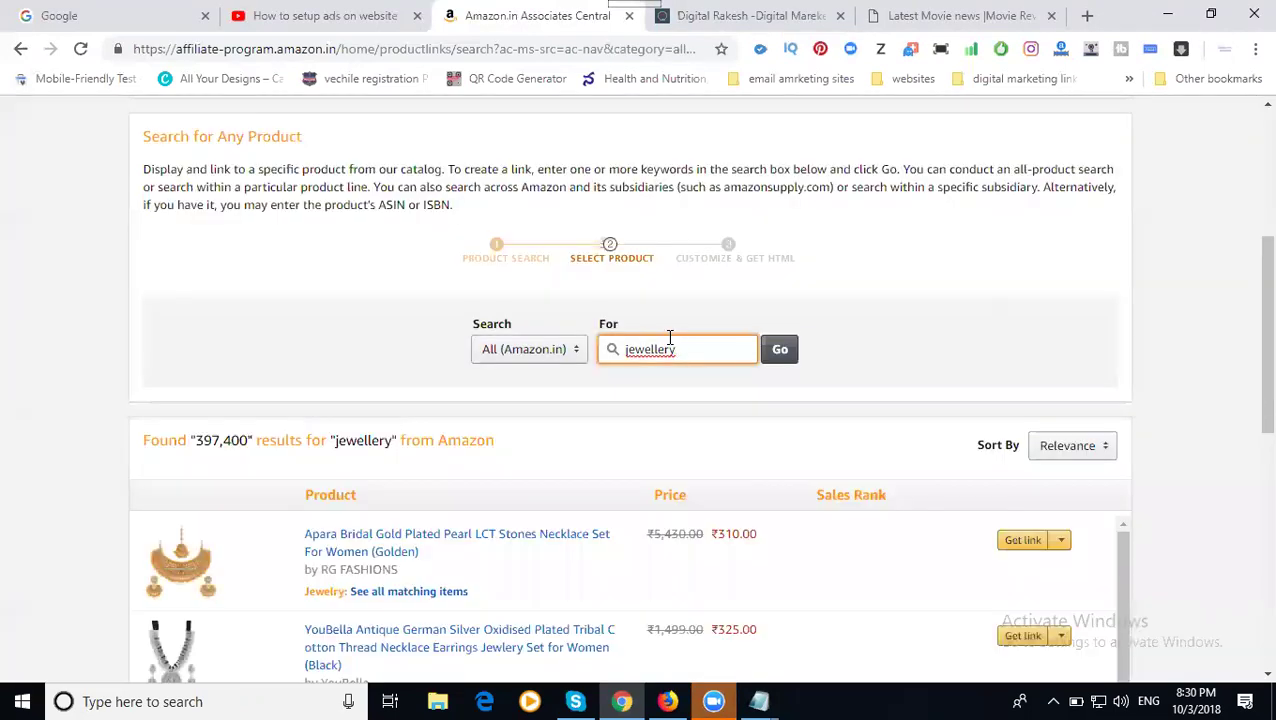
{"action": "scroll", "coordinate": [612, 328], "scroll_direction": "down", "scroll_amount": 3}
{"action": "scroll", "coordinate": [347, 330], "scroll_direction": "down", "scroll_amount": 2}
{"action": "scroll", "coordinate": [170, 395], "scroll_direction": "down", "scroll_amount": 4}
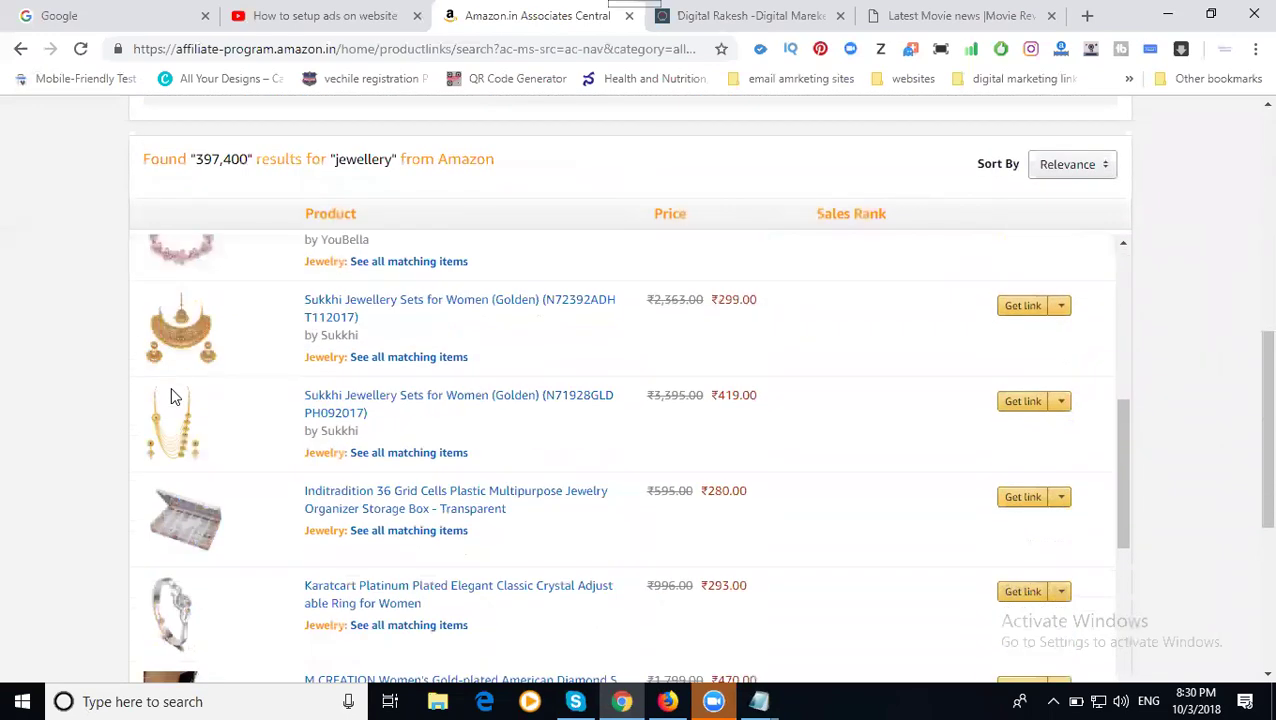
{"action": "scroll", "coordinate": [170, 390], "scroll_direction": "down", "scroll_amount": 2}
{"action": "scroll", "coordinate": [170, 387], "scroll_direction": "up", "scroll_amount": 1}
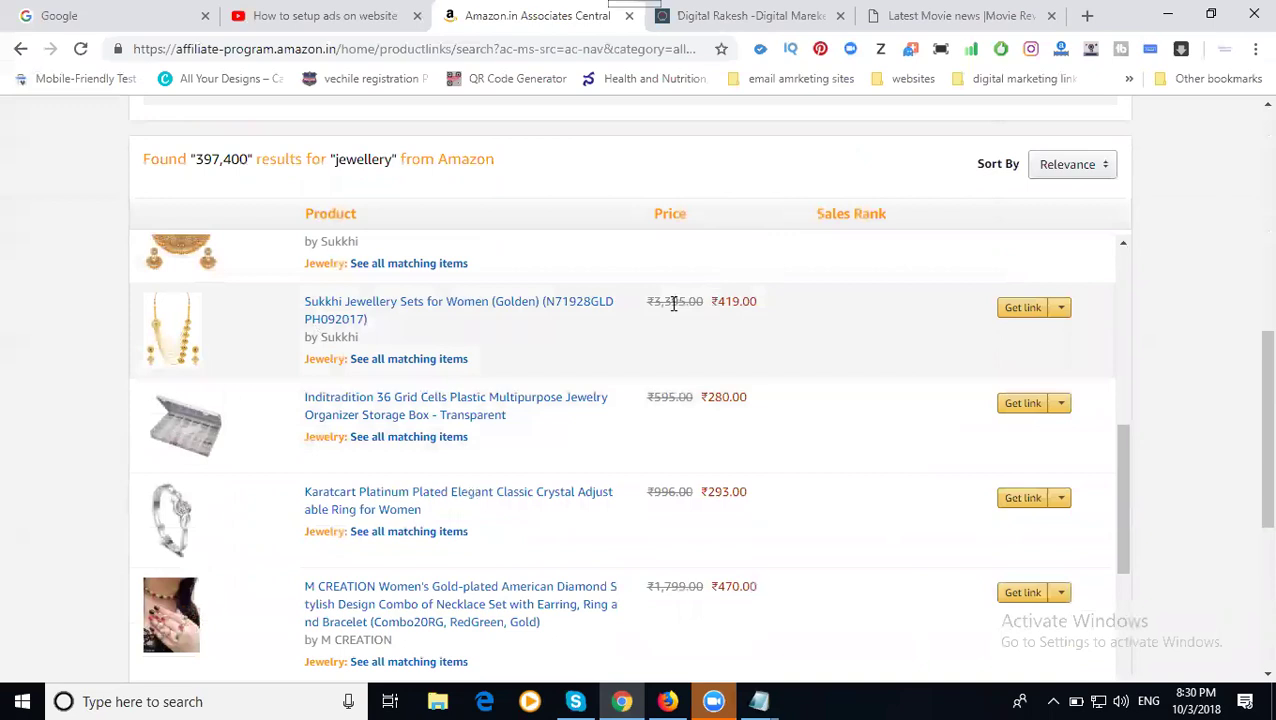
- Get the Sukkhi set's text link, copy its affiliate URL and paste it into a new tab
{"action": "left_click", "coordinate": [1061, 316]}
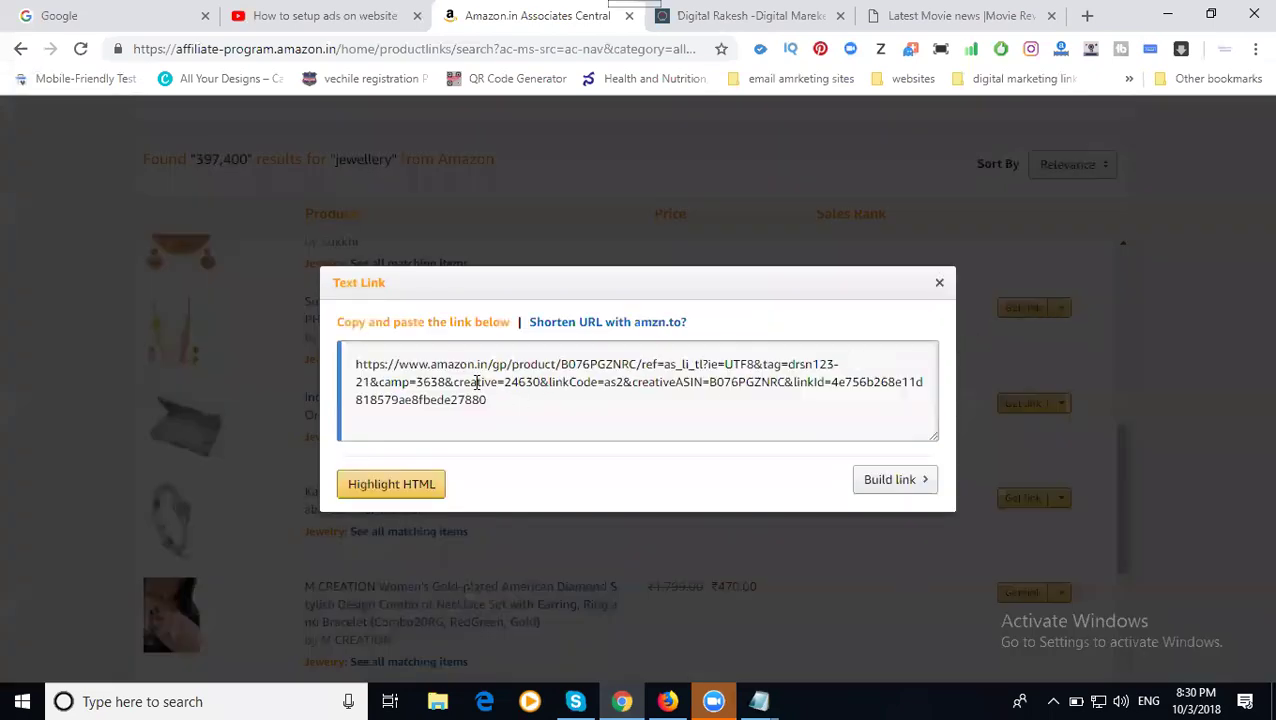
{"action": "left_click", "coordinate": [447, 367]}
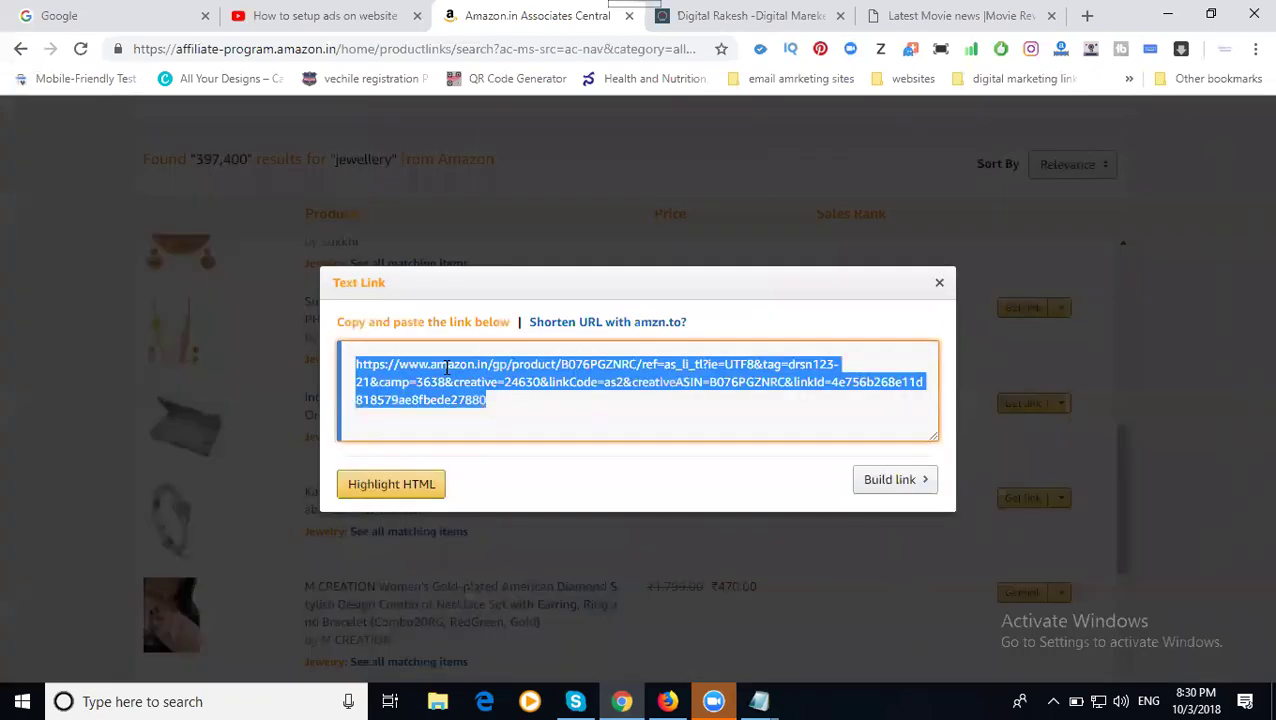
{"action": "right_click", "coordinate": [447, 367]}
{"action": "left_click", "coordinate": [500, 386]}
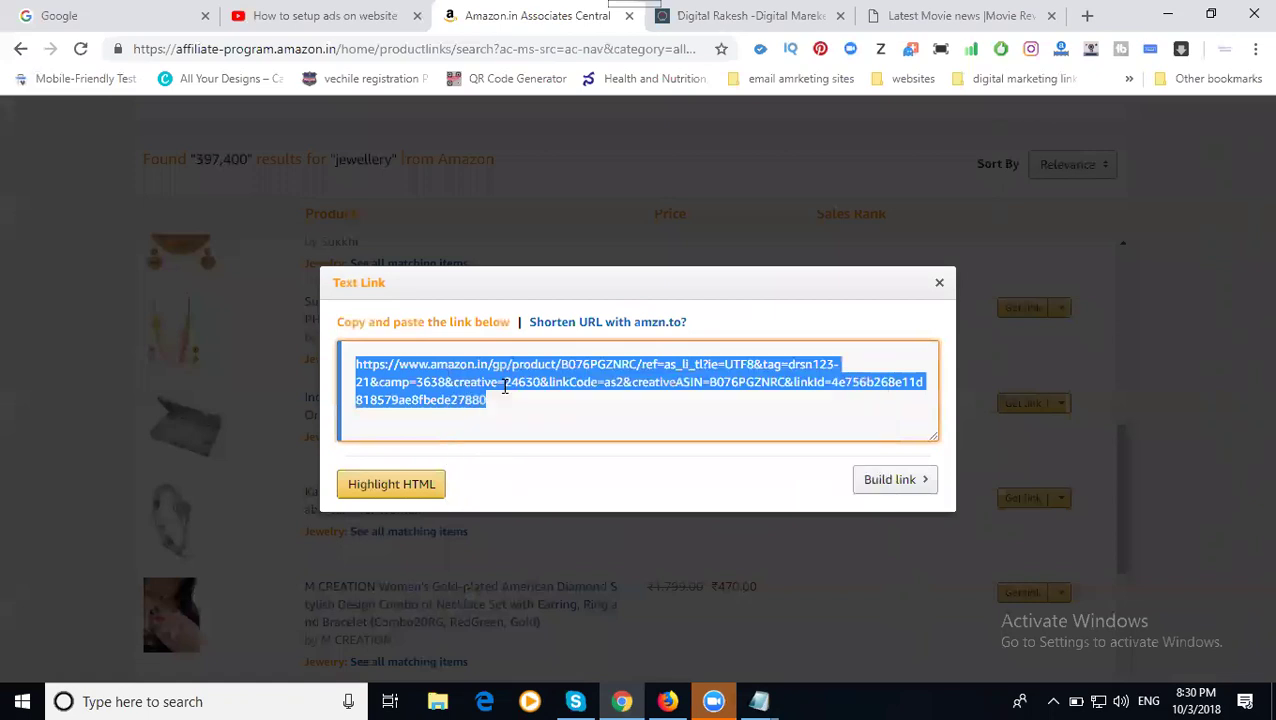
{"action": "left_click", "coordinate": [1087, 18]}
{"action": "key", "text": "ctrl+v"}
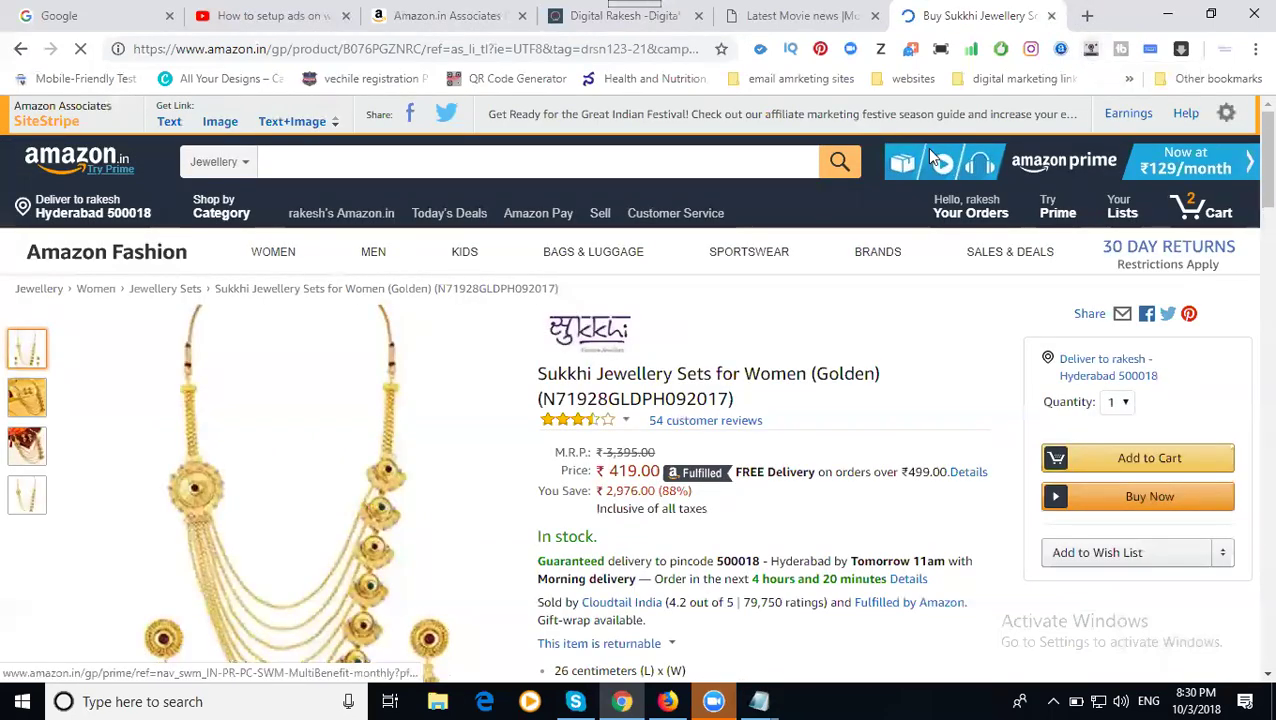
- Highlight the Sukkhi product title, then load blogger.com in a new browser tab
{"action": "scroll", "coordinate": [872, 305], "scroll_direction": "down", "scroll_amount": 1}
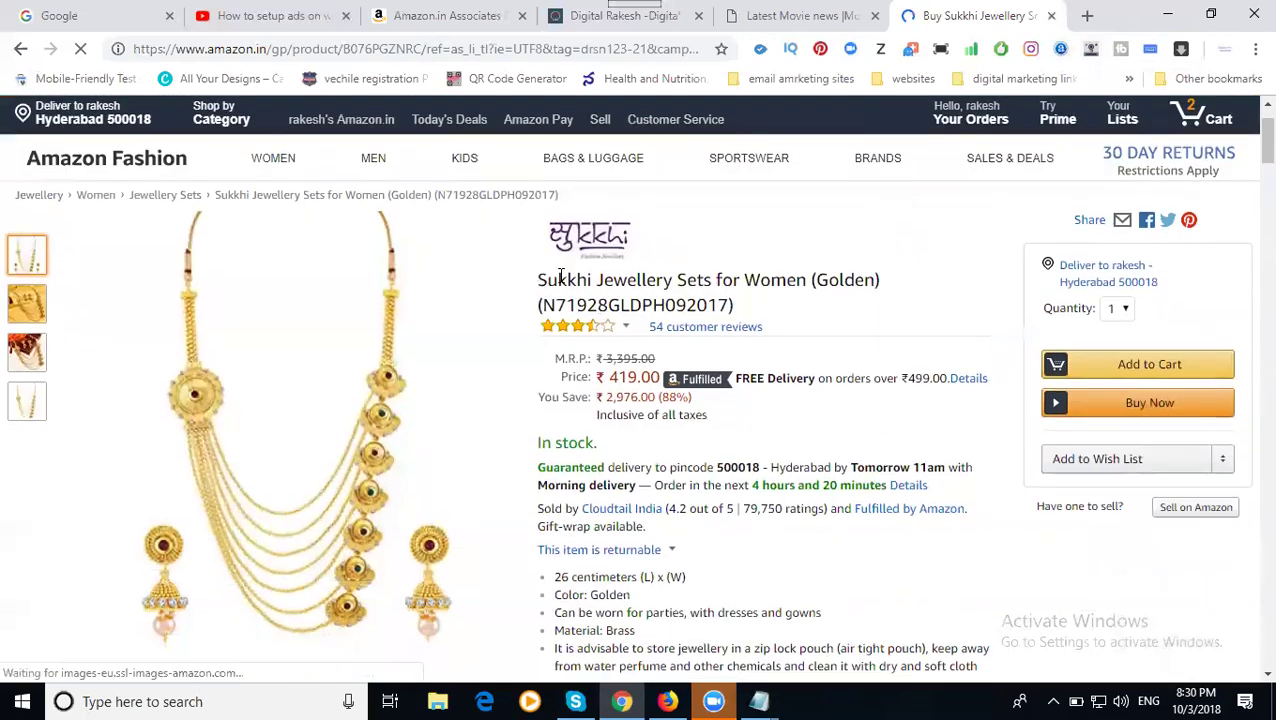
{"action": "left_click_drag", "start_coordinate": [538, 281], "coordinate": [808, 280]}
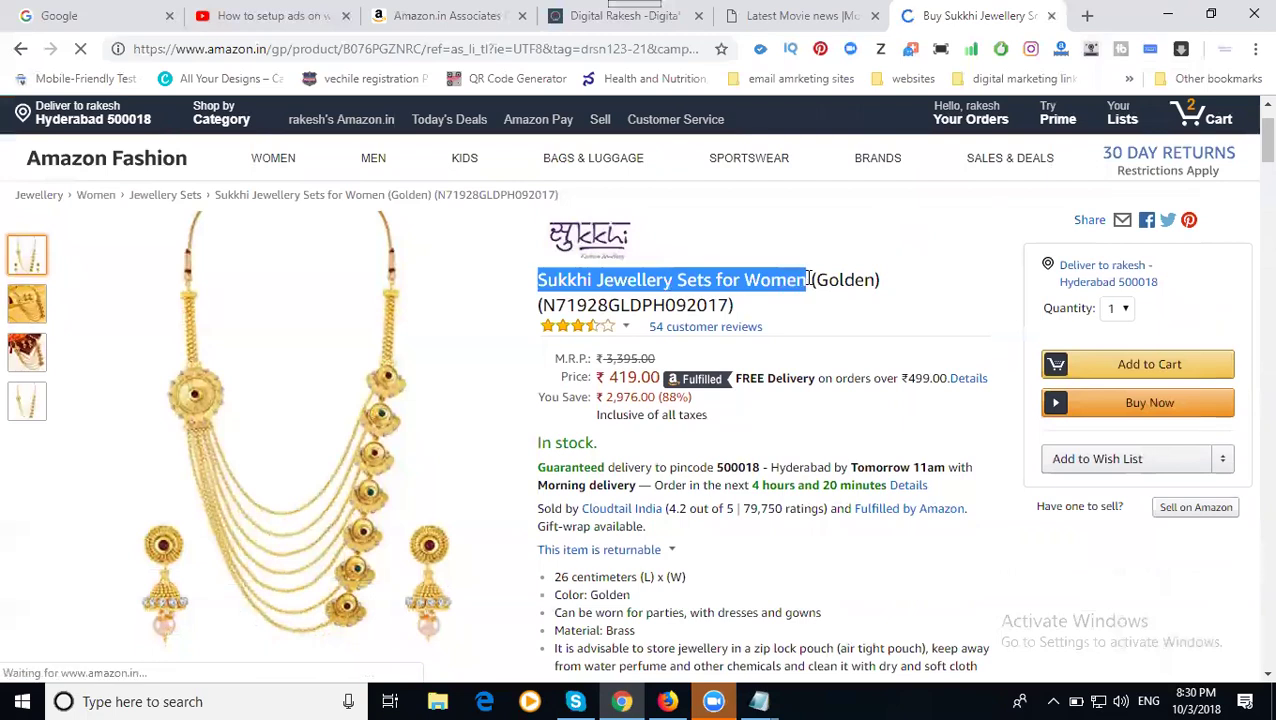
{"action": "left_click", "coordinate": [577, 20]}
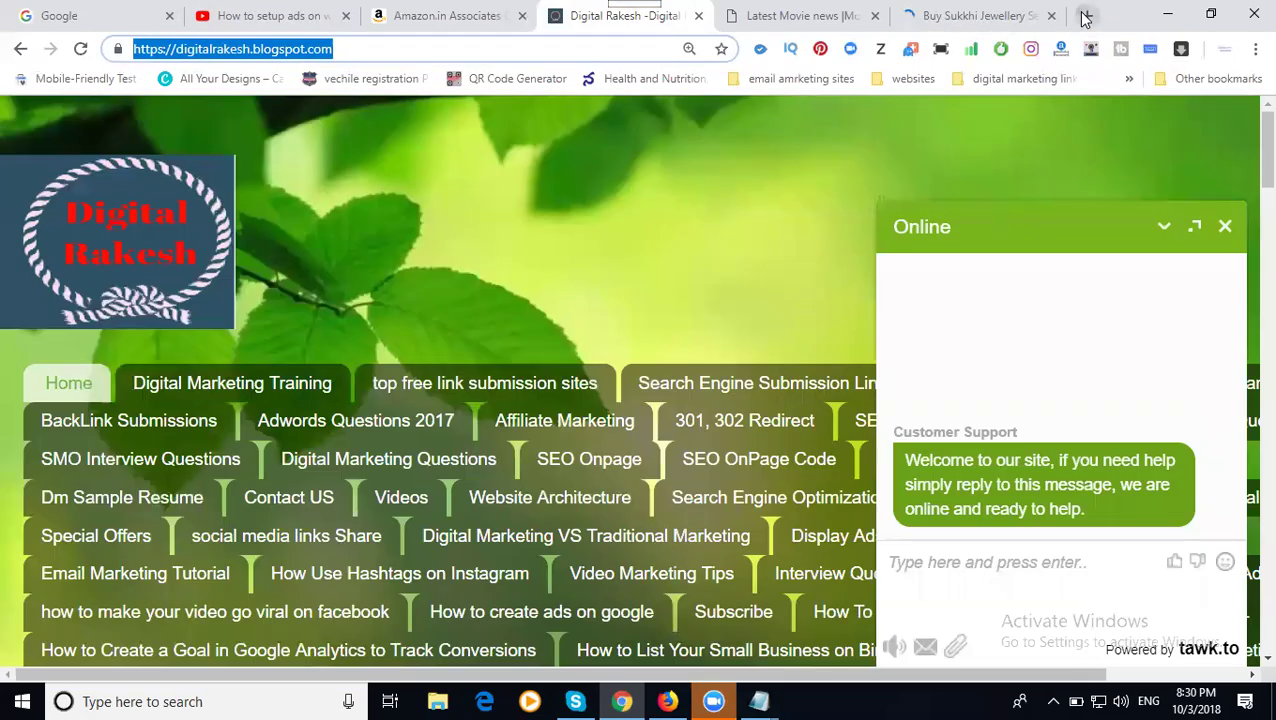
{"action": "left_click", "coordinate": [1085, 17]}
{"action": "type", "text": "blog"}
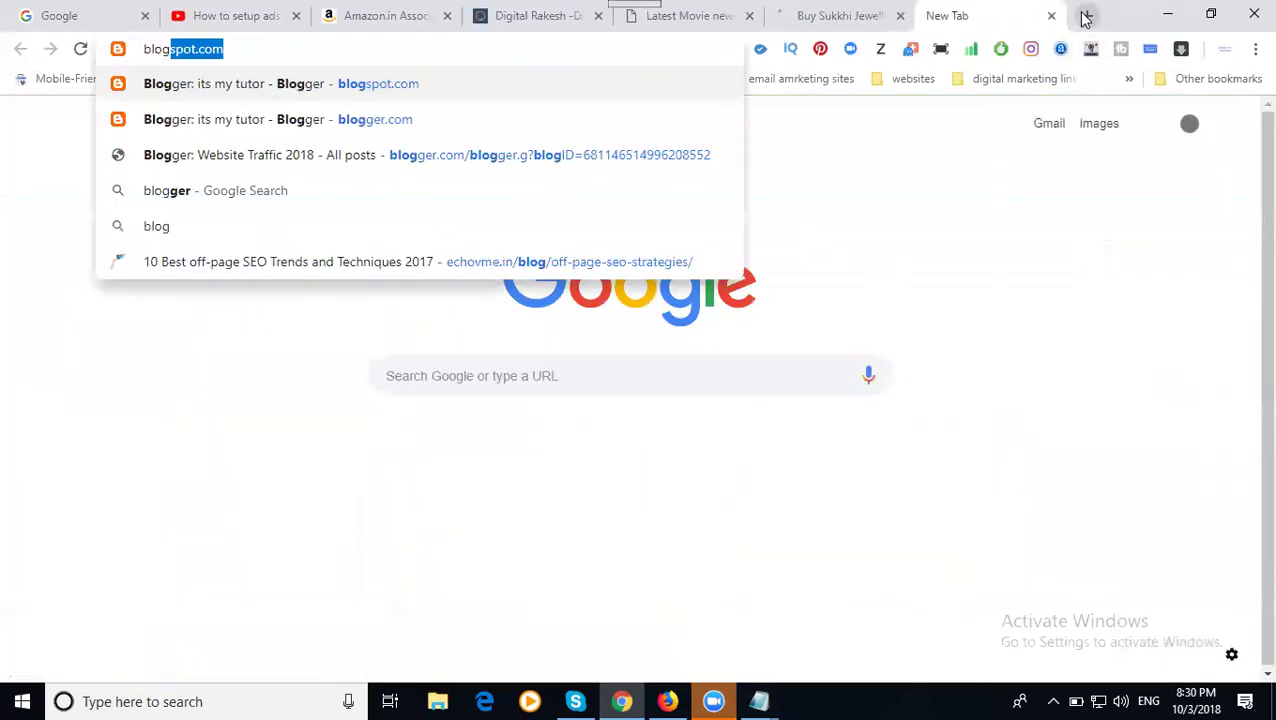
{"action": "type", "text": "ger"}
{"action": "key", "text": "Return"}
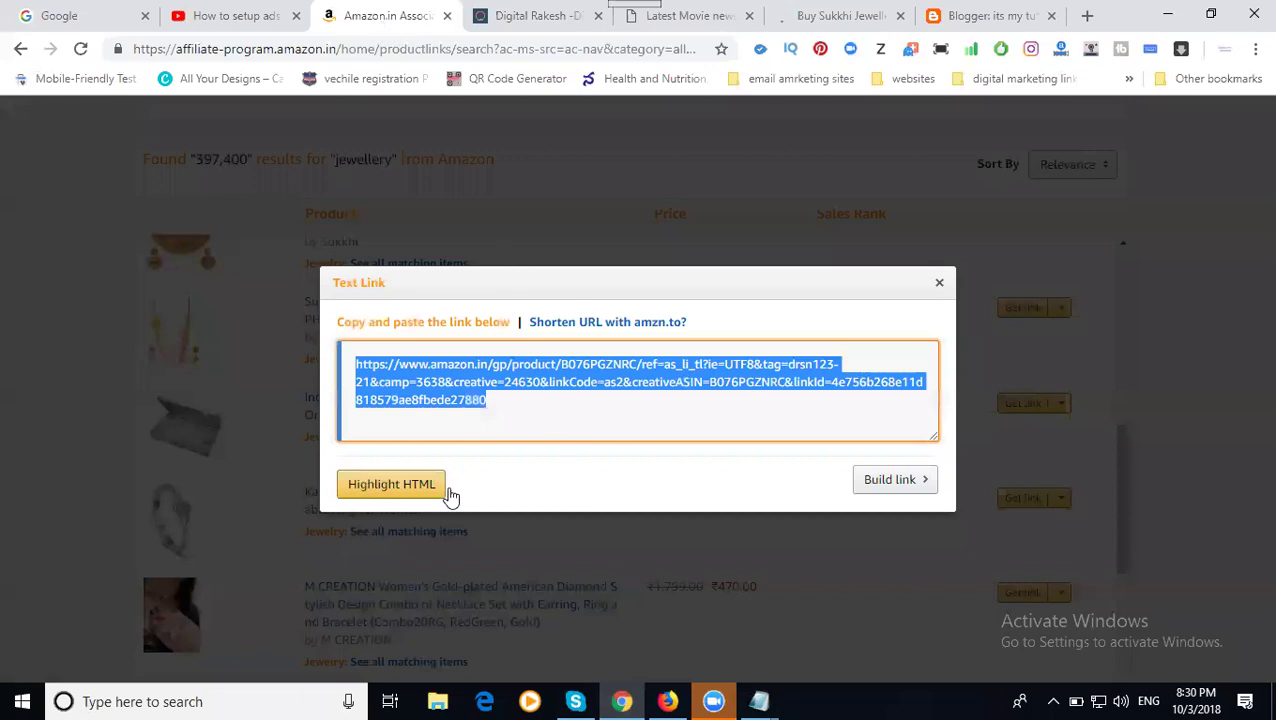
- Close the text link box and open the link builder for the Sukkhi set
{"action": "left_click", "coordinate": [940, 284]}
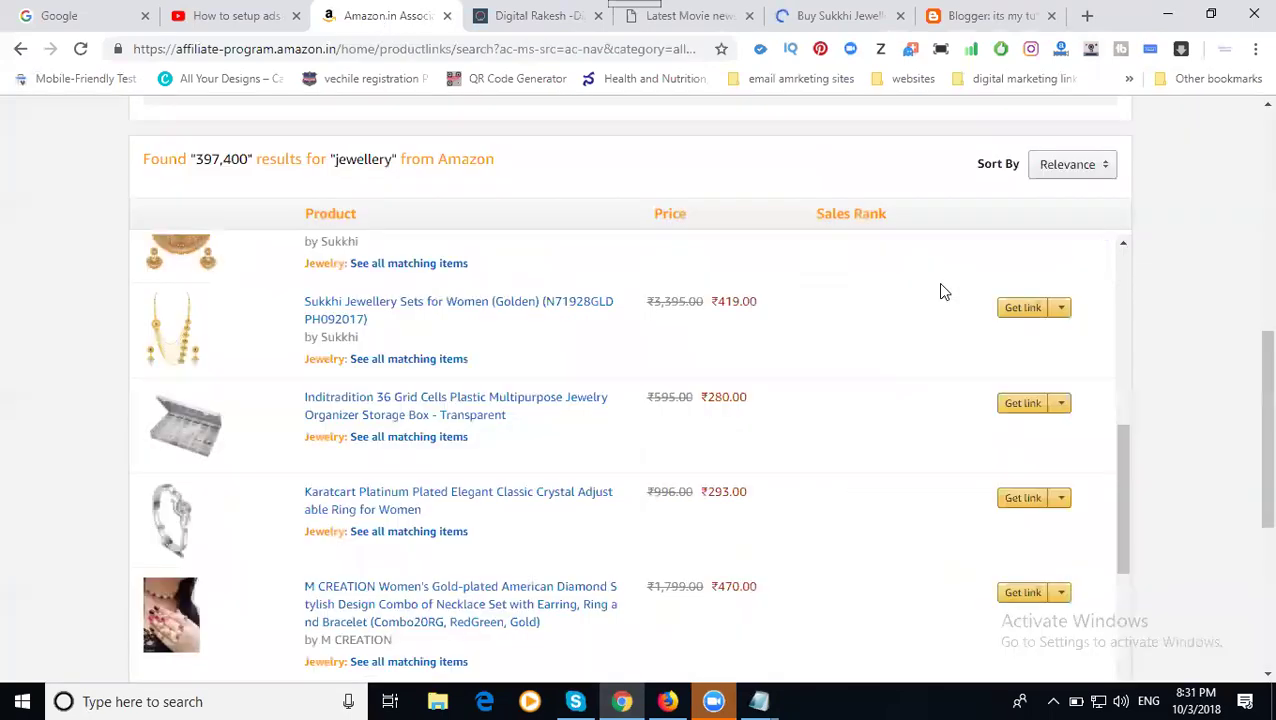
{"action": "scroll", "coordinate": [447, 389], "scroll_direction": "up", "scroll_amount": 1}
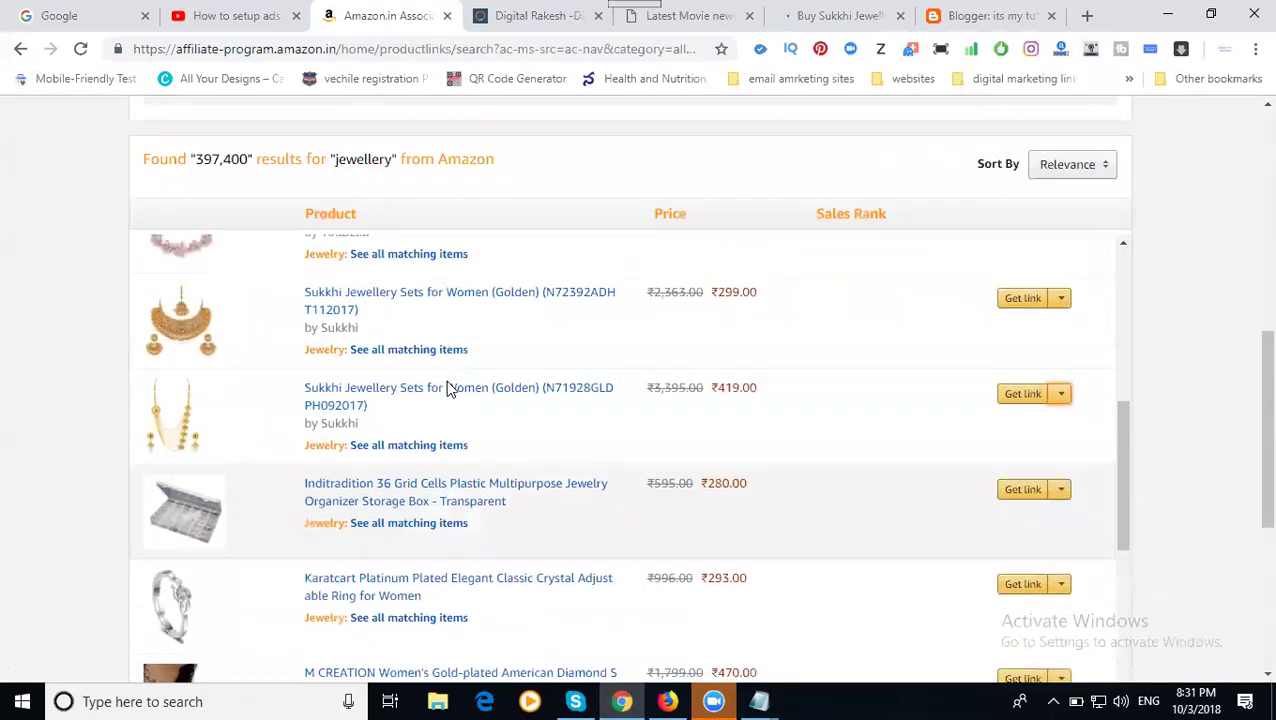
{"action": "scroll", "coordinate": [440, 385], "scroll_direction": "down", "scroll_amount": 1}
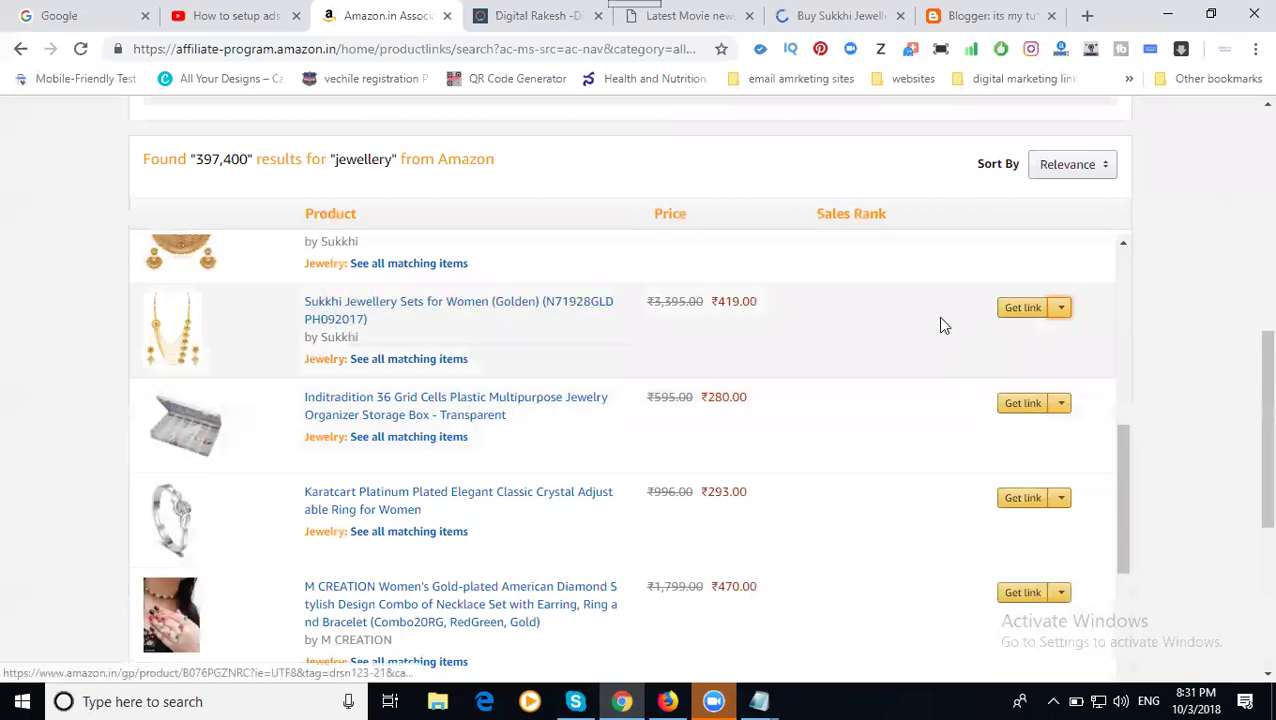
{"action": "left_click", "coordinate": [1019, 309]}
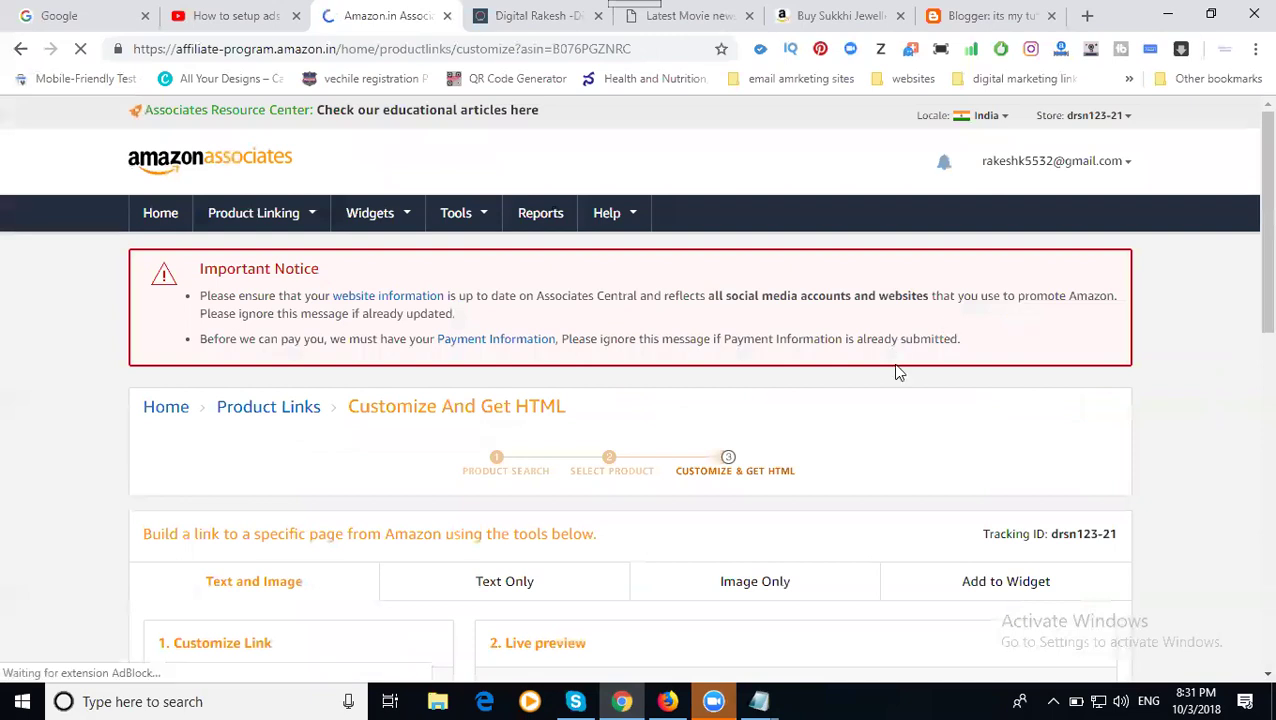
{"action": "scroll", "coordinate": [897, 368], "scroll_direction": "down", "scroll_amount": 4}
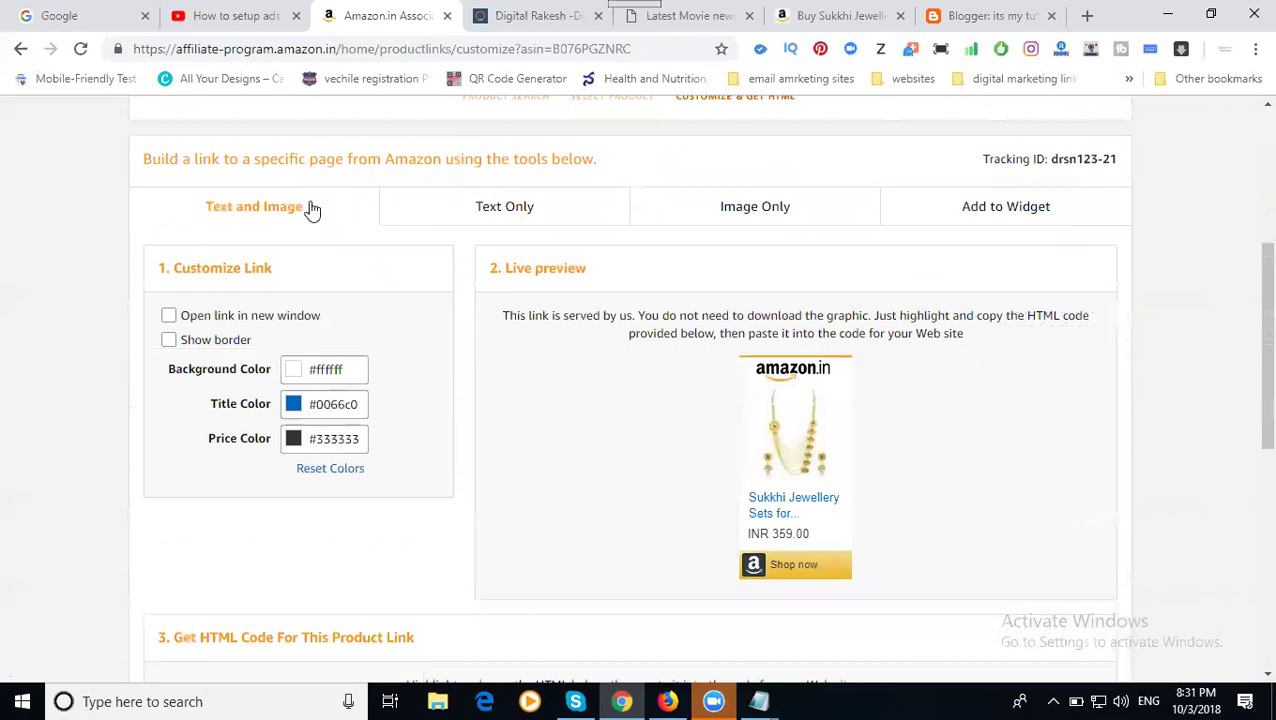
- Compare Text Only, Image Only and Add to Widget, then select all the Image Only HTML code
{"action": "left_click", "coordinate": [472, 214]}
{"action": "left_click", "coordinate": [721, 225]}
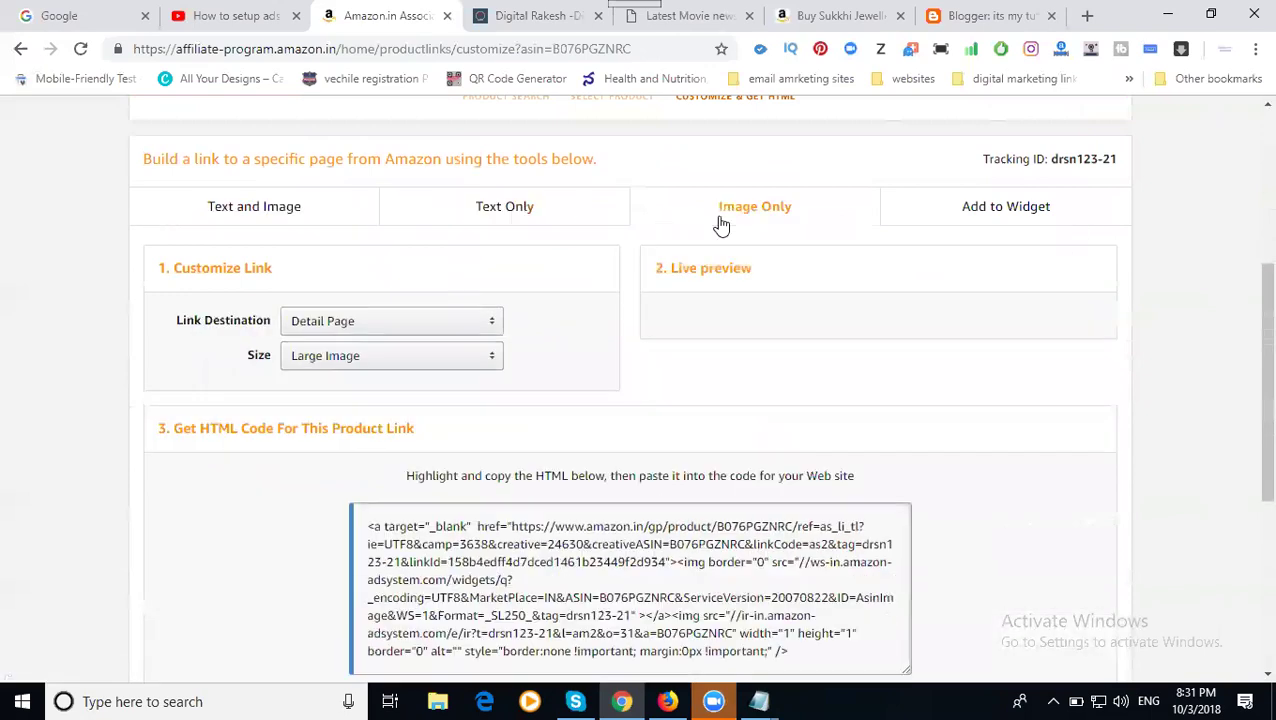
{"action": "left_click", "coordinate": [958, 224]}
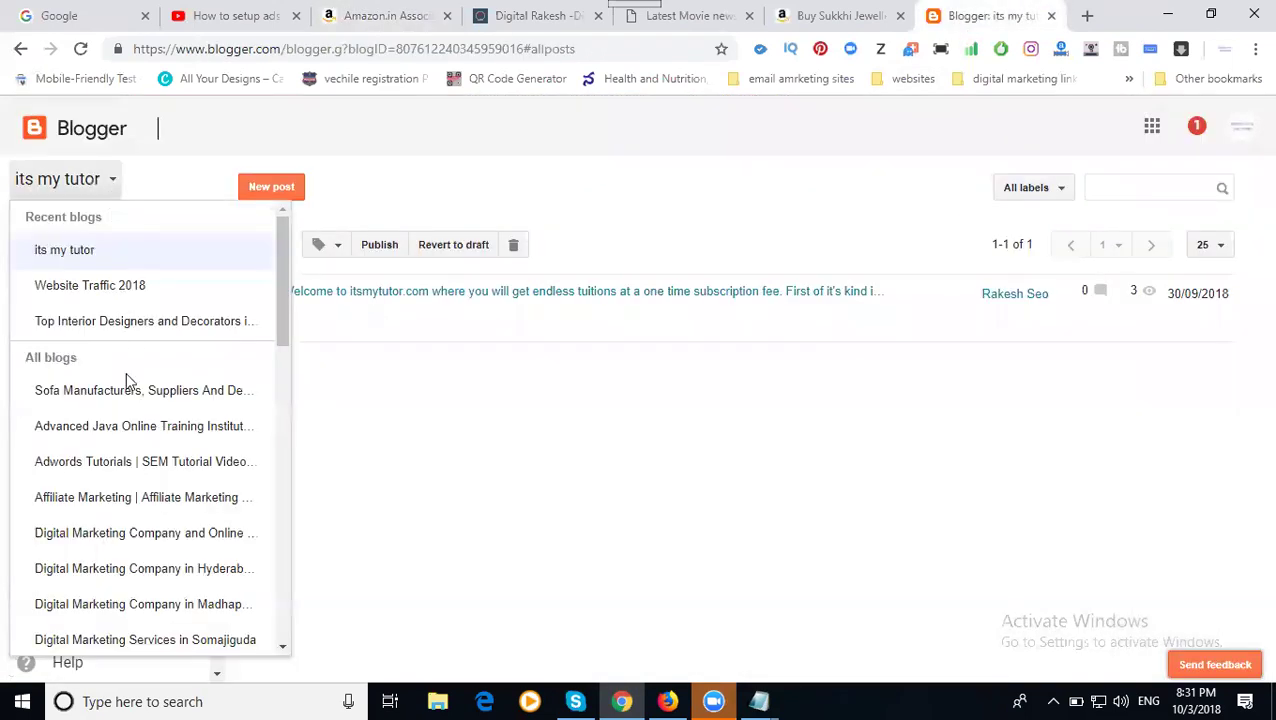
{"action": "scroll", "coordinate": [125, 395], "scroll_direction": "down", "scroll_amount": 4}
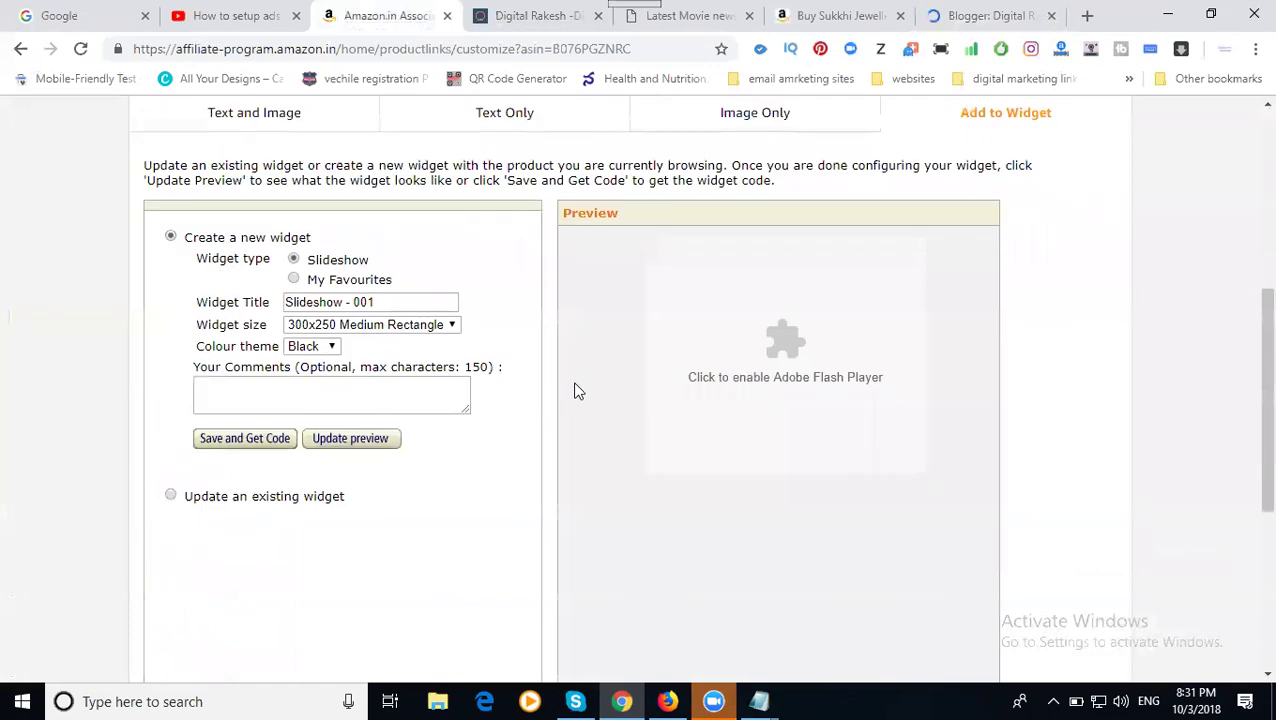
{"action": "left_click", "coordinate": [758, 116]}
{"action": "scroll", "coordinate": [618, 373], "scroll_direction": "down", "scroll_amount": 3}
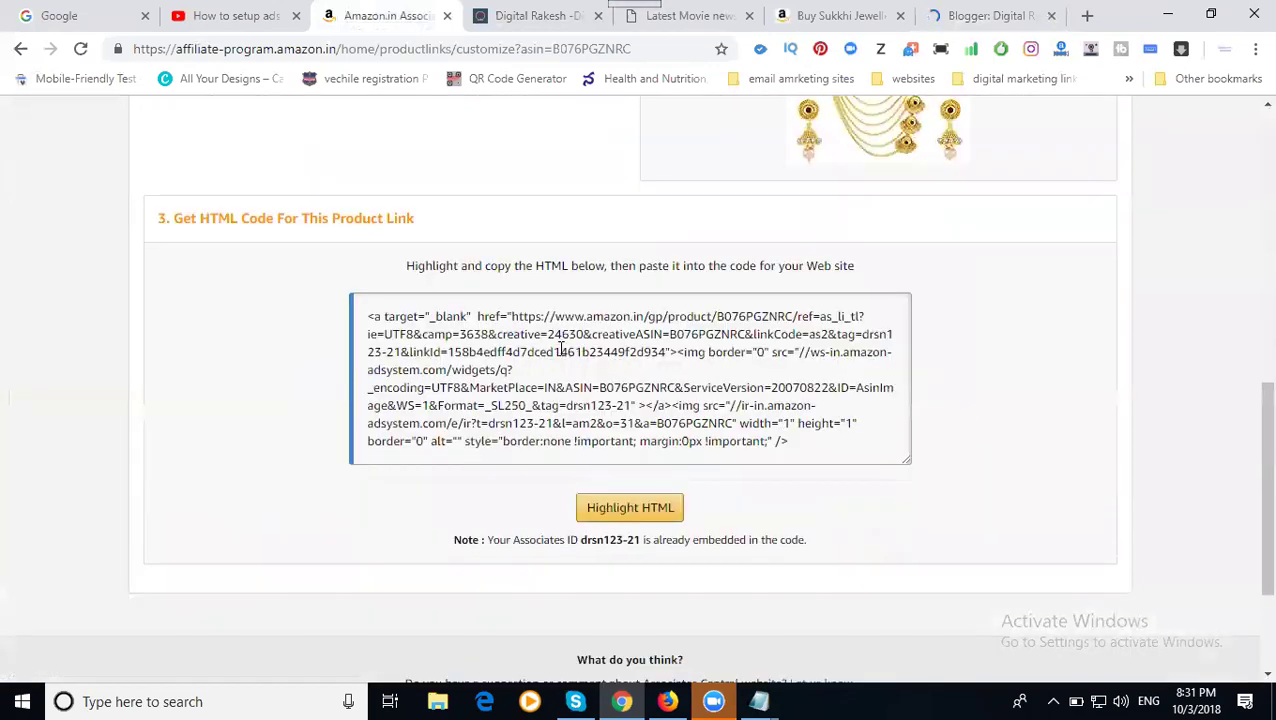
{"action": "left_click", "coordinate": [558, 345]}
{"action": "key", "text": "ctrl+a"}
{"action": "key", "text": "ctrl+c"}
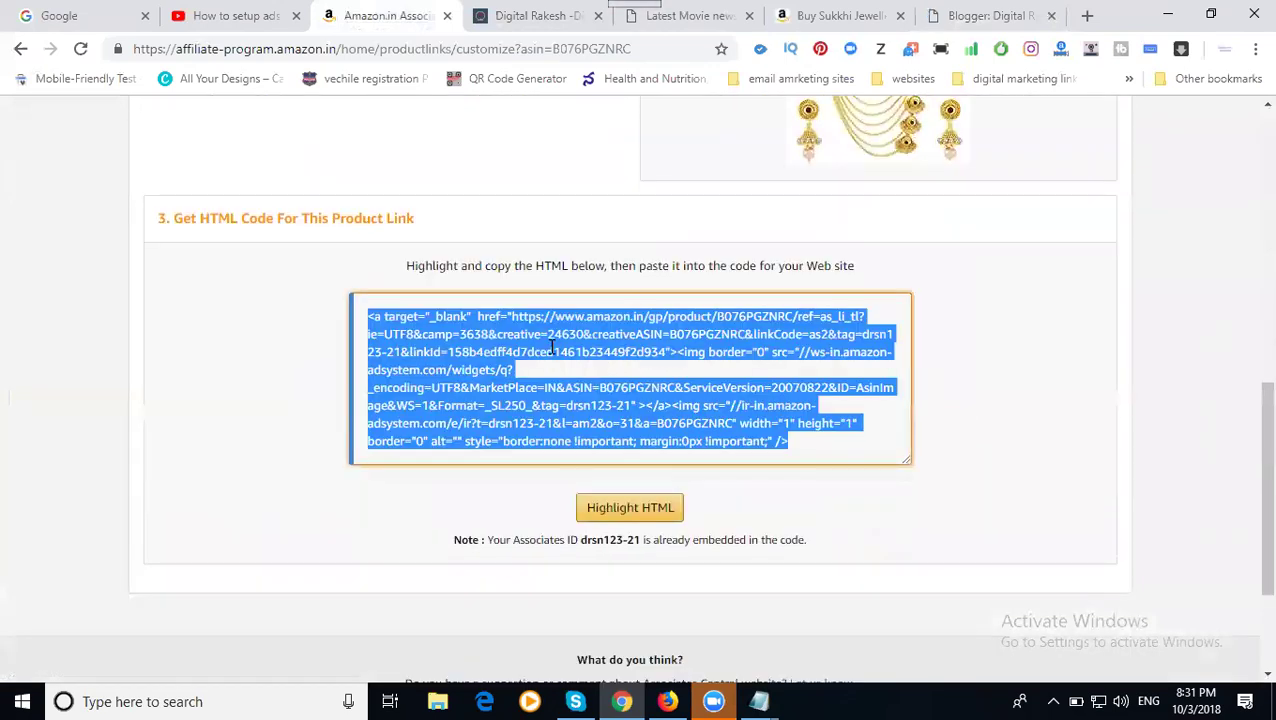
- Add an HTML/JavaScript gadget to sidebar-right-1 on the blog layout and paste the affiliate code
{"action": "left_click", "coordinate": [968, 28]}
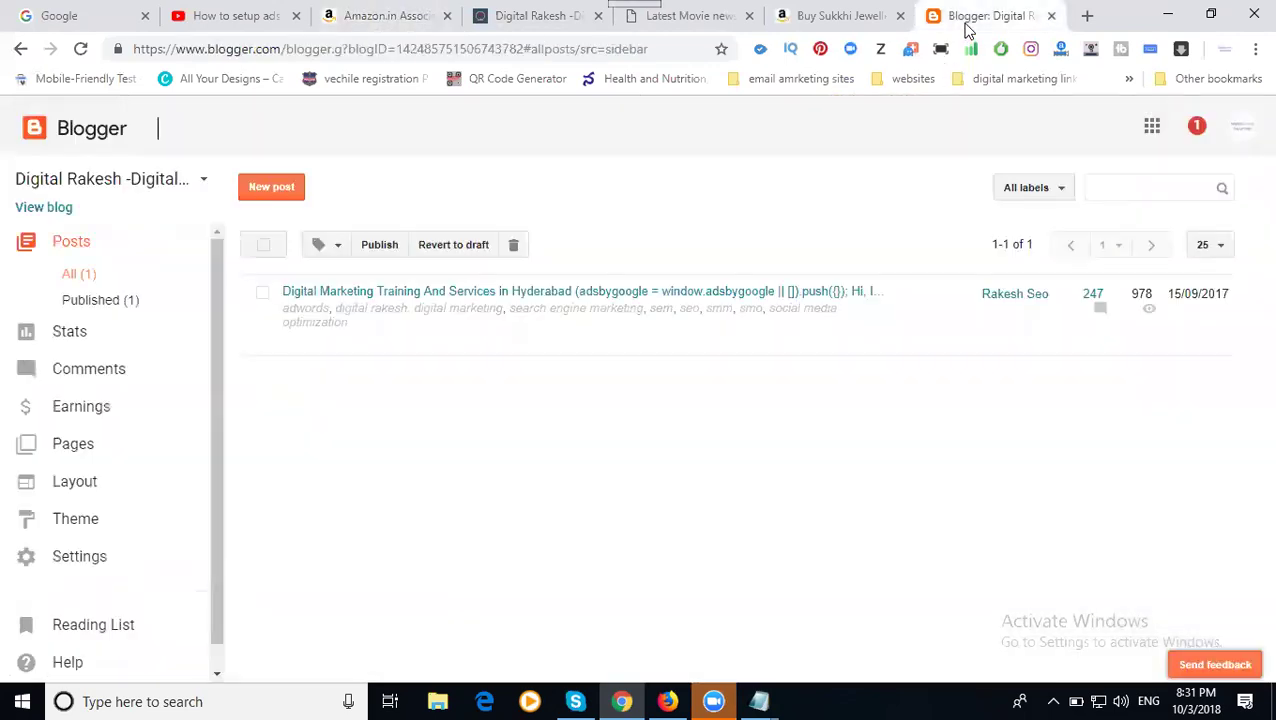
{"action": "left_click", "coordinate": [96, 498]}
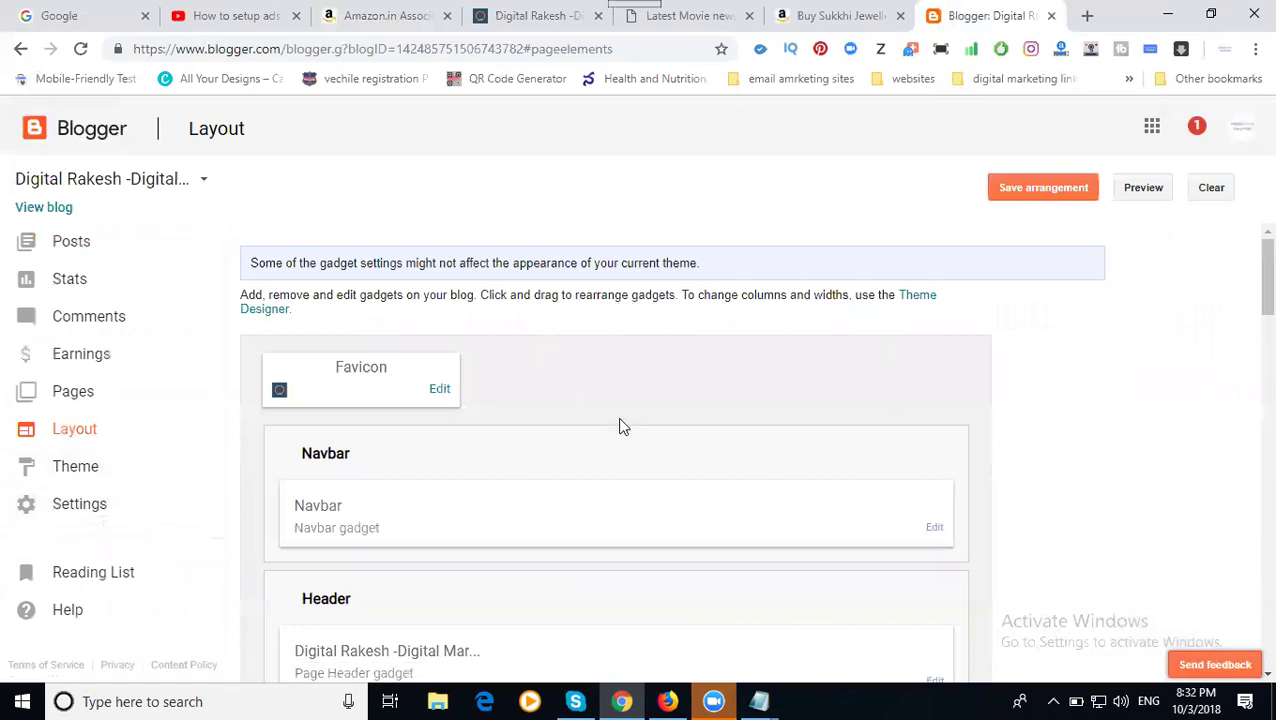
{"action": "scroll", "coordinate": [714, 420], "scroll_direction": "down", "scroll_amount": 2}
{"action": "scroll", "coordinate": [714, 420], "scroll_direction": "down", "scroll_amount": 7}
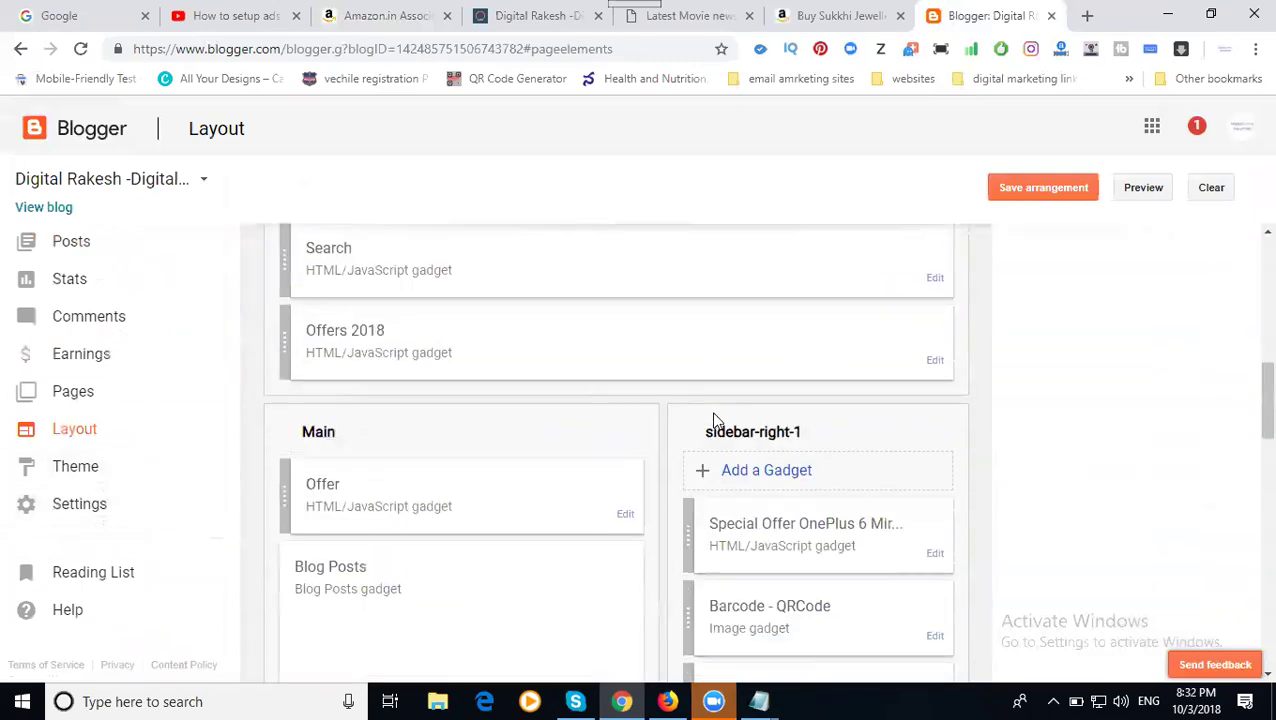
{"action": "scroll", "coordinate": [714, 420], "scroll_direction": "down", "scroll_amount": 2}
{"action": "scroll", "coordinate": [718, 407], "scroll_direction": "up", "scroll_amount": 3}
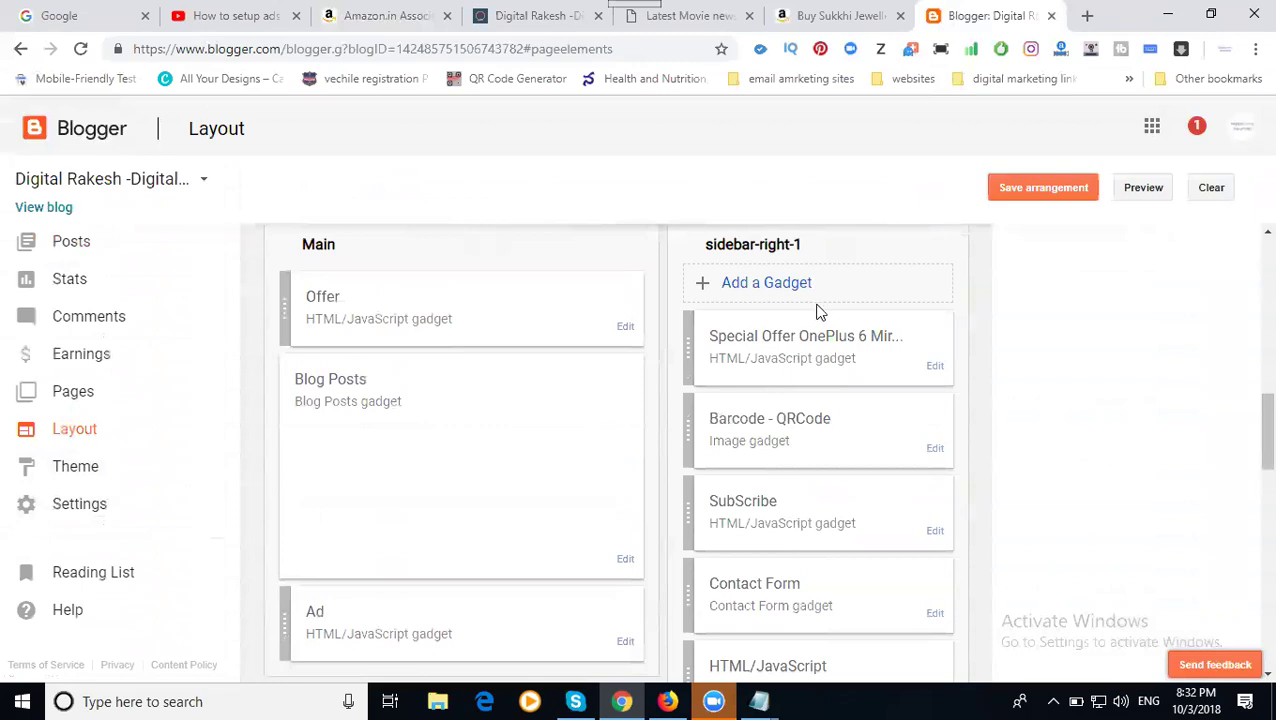
{"action": "left_click", "coordinate": [787, 287]}
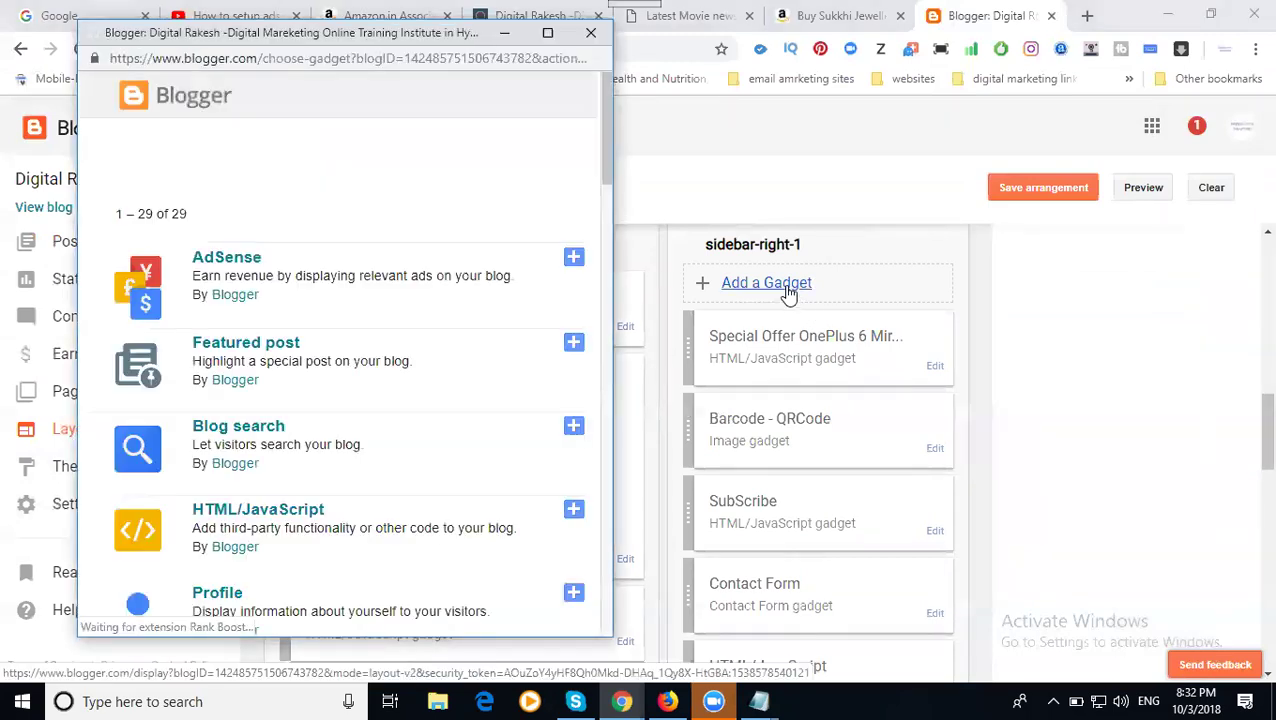
{"action": "scroll", "coordinate": [407, 445], "scroll_direction": "down", "scroll_amount": 1}
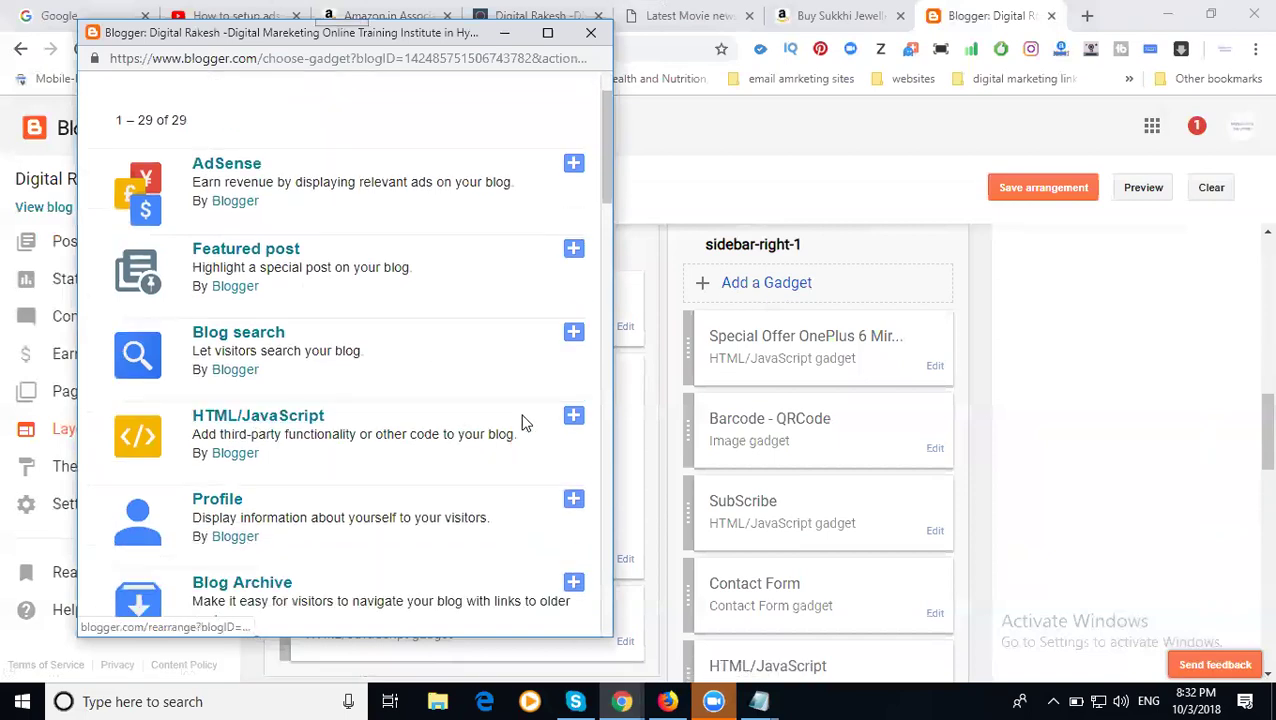
{"action": "left_click", "coordinate": [573, 416]}
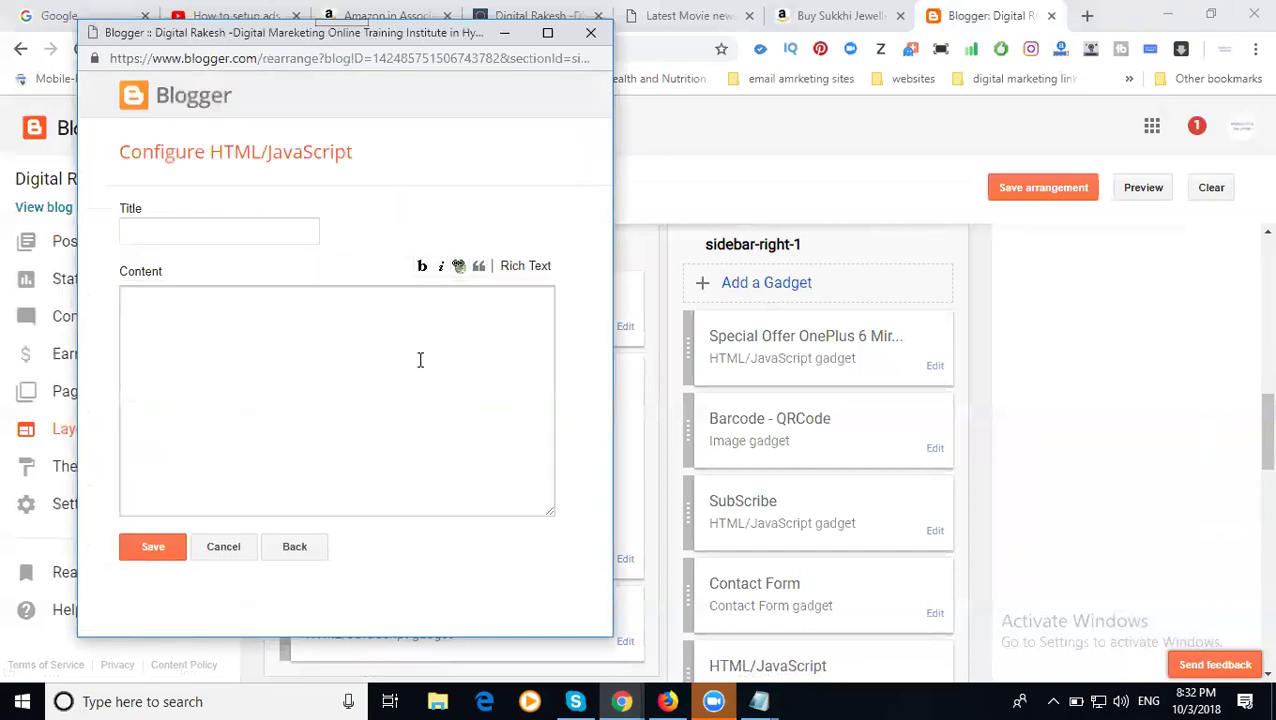
{"action": "key", "text": "ctrl+v"}
- Title the gadget 'Sukkhi Jewellery Sets for Women Special Offer' using the copied product title, and save it
{"action": "left_click", "coordinate": [808, 22]}
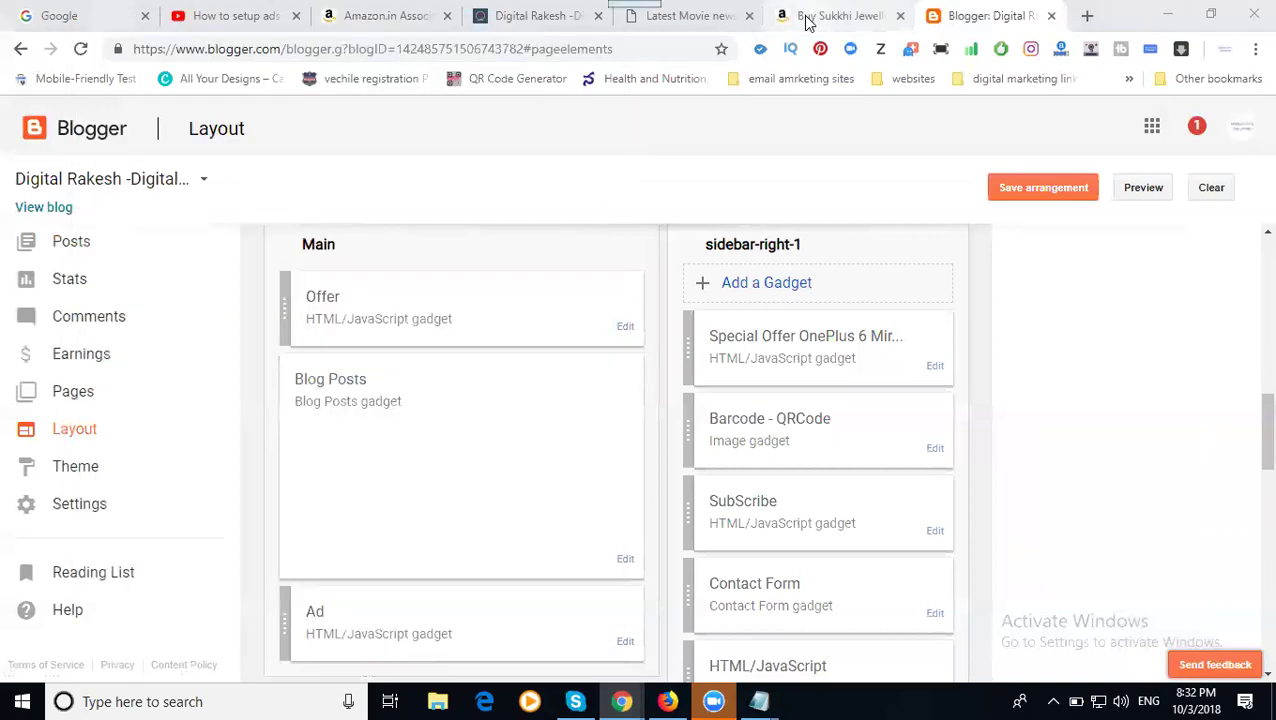
{"action": "left_click", "coordinate": [808, 22]}
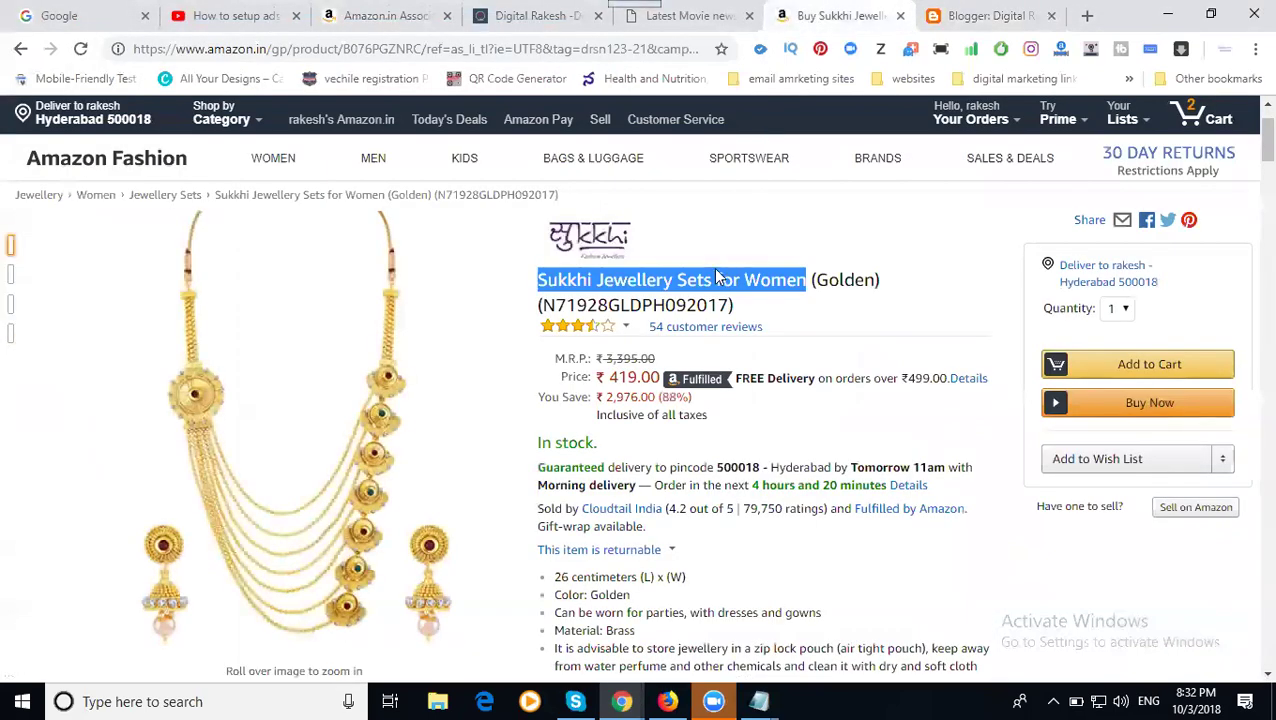
{"action": "right_click", "coordinate": [715, 272]}
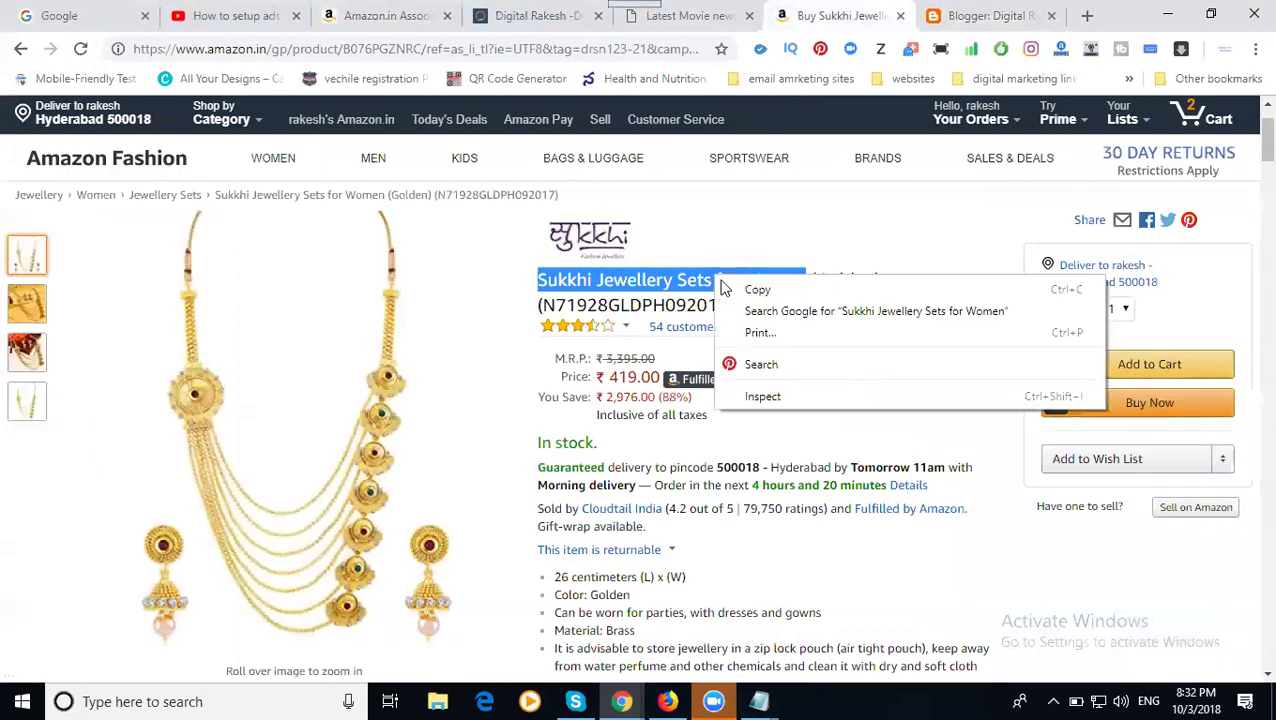
{"action": "left_click", "coordinate": [748, 289]}
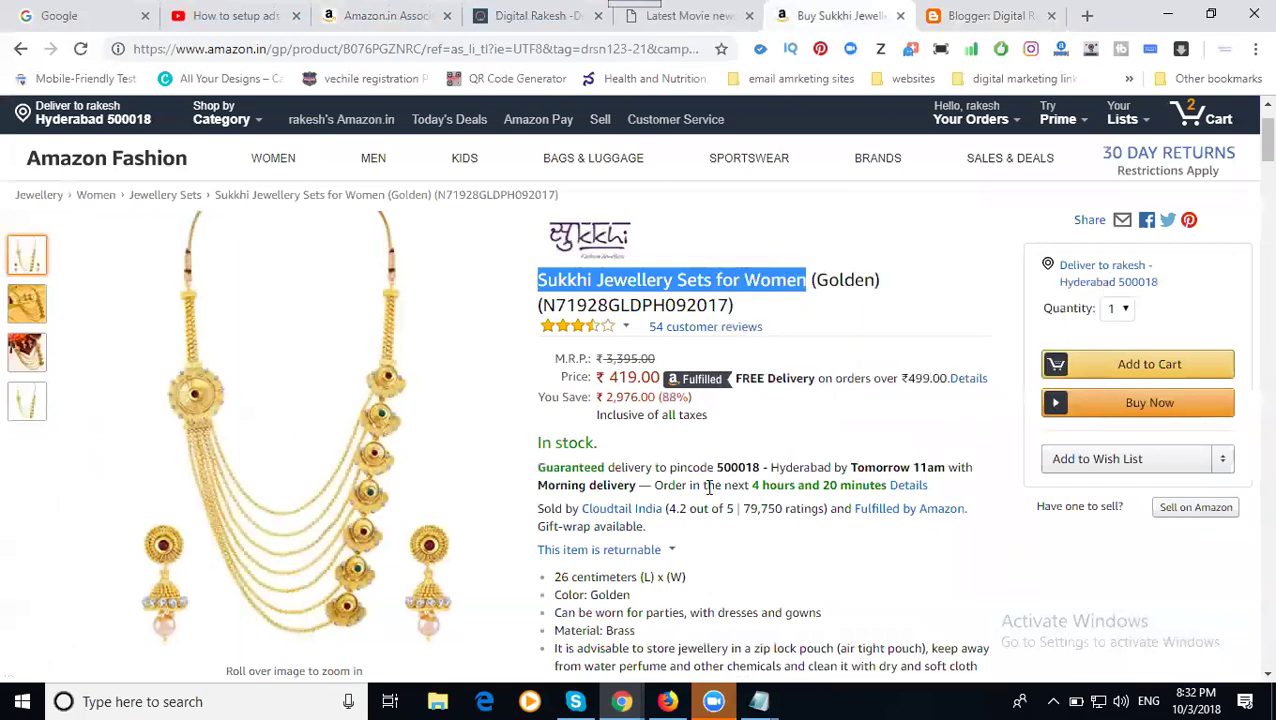
{"action": "left_click", "coordinate": [622, 701]}
{"action": "left_click", "coordinate": [725, 622]}
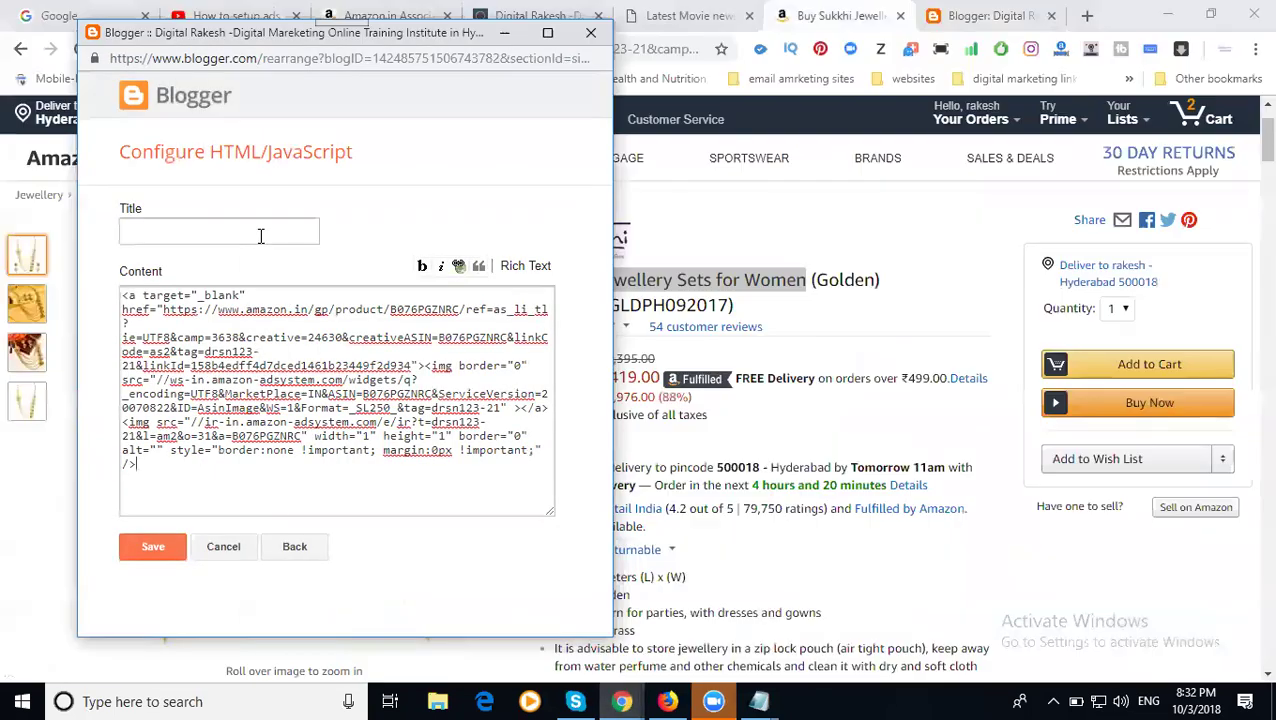
{"action": "left_click", "coordinate": [261, 233]}
{"action": "key", "text": "ctrl+v"}
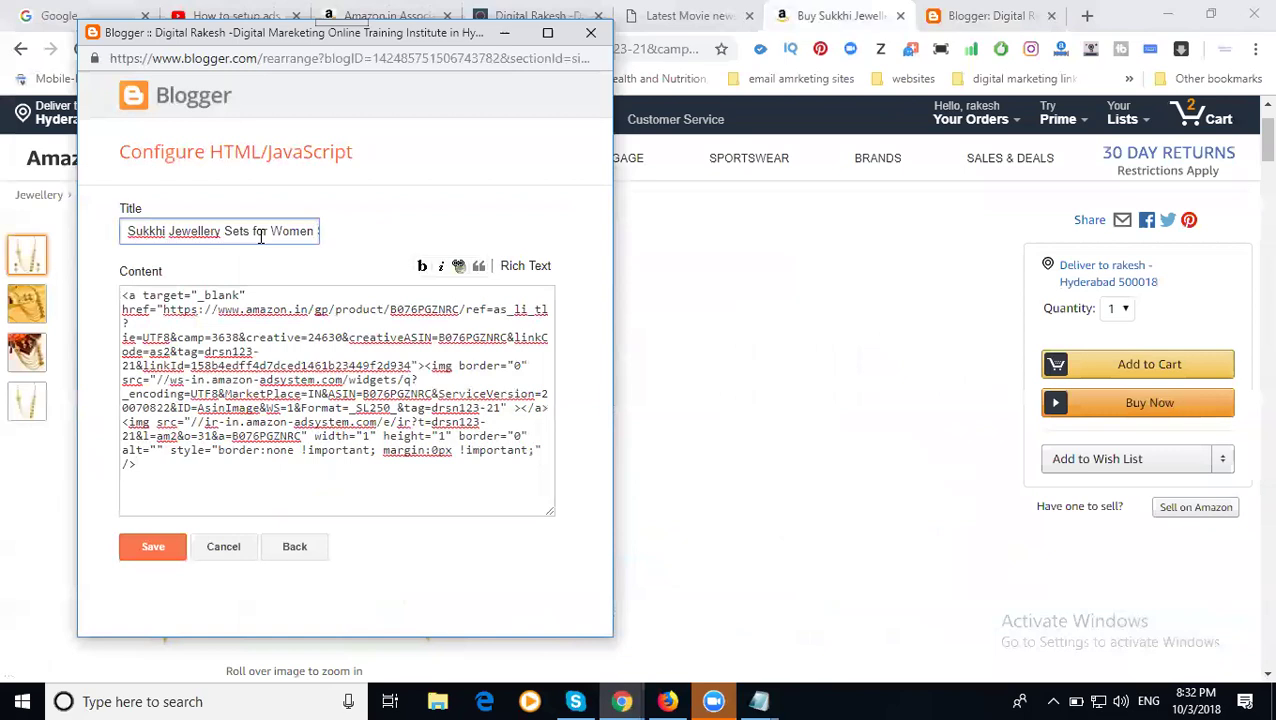
{"action": "key", "text": "End"}
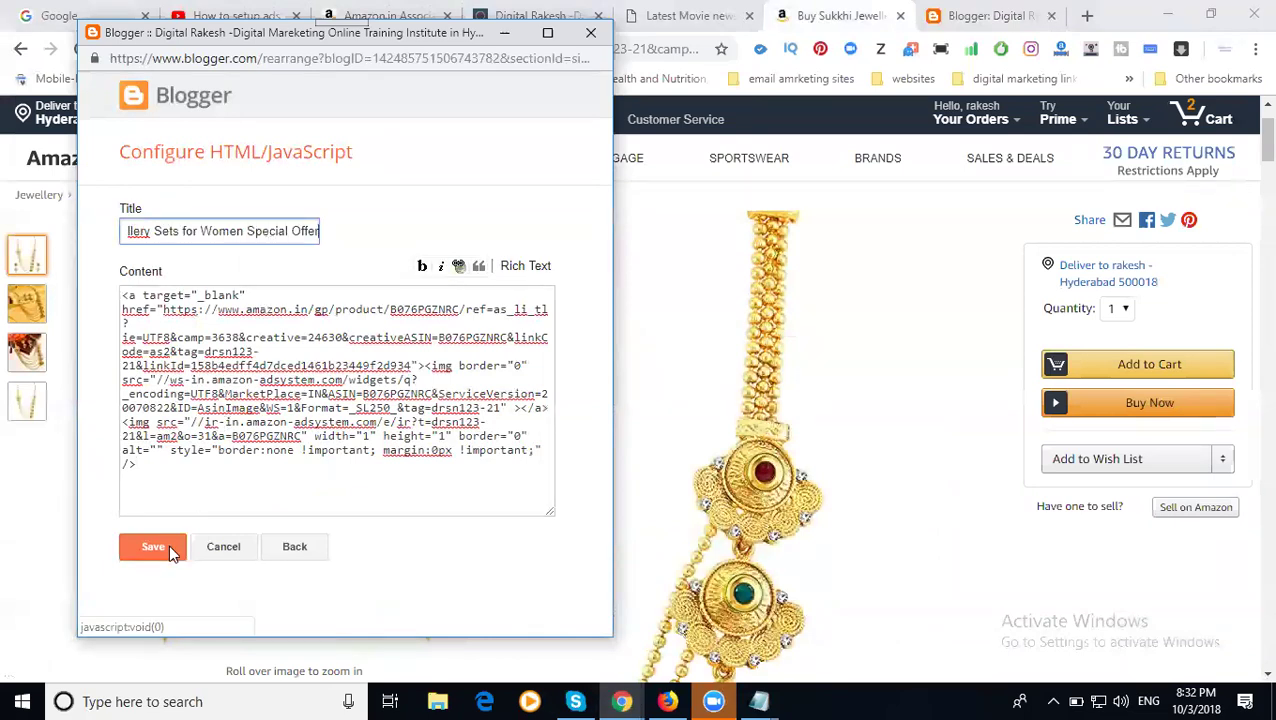
{"action": "left_click", "coordinate": [168, 544]}
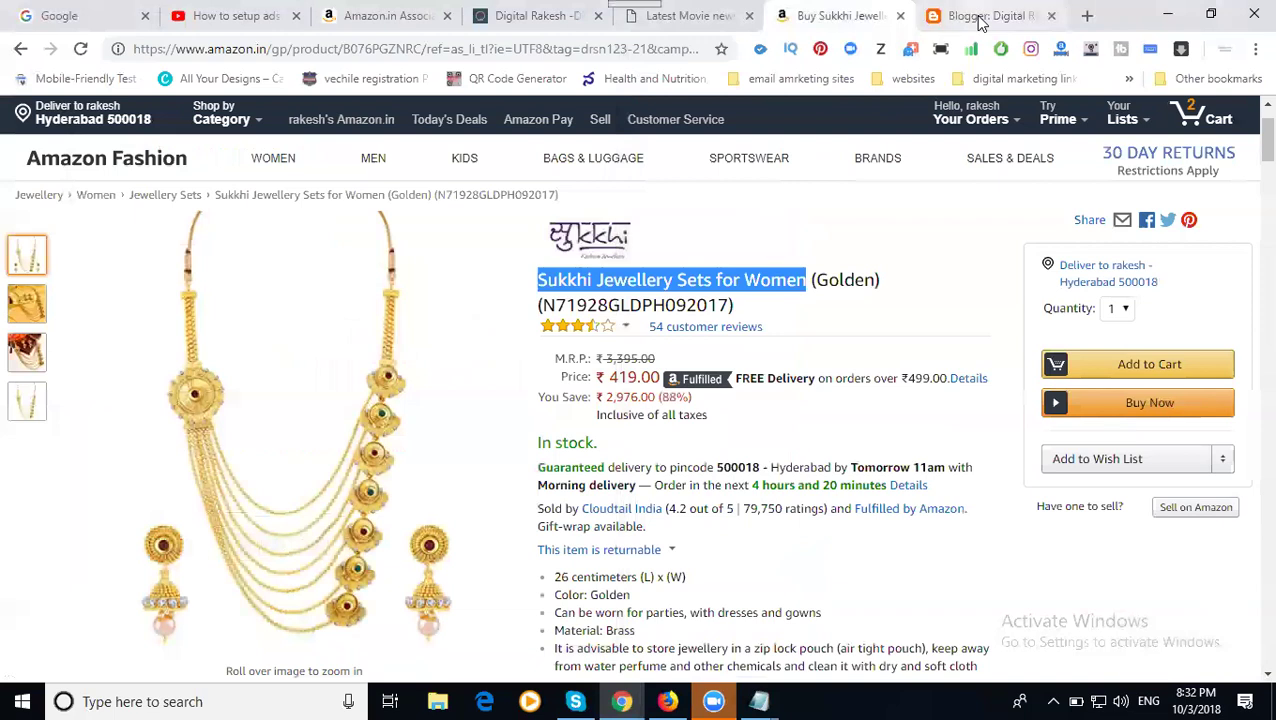
- Drag the new jewellery gadget below Bestoffers in the layout sidebar
{"action": "left_click", "coordinate": [980, 16]}
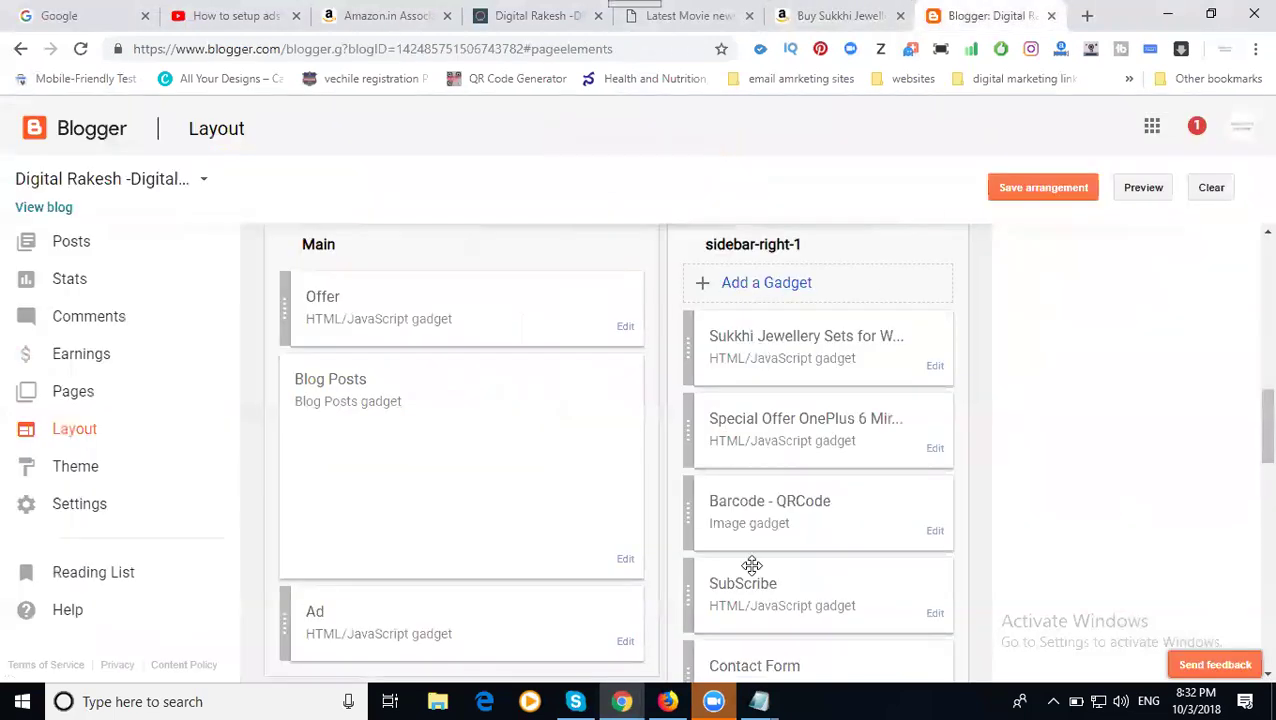
{"action": "scroll", "coordinate": [752, 566], "scroll_direction": "down", "scroll_amount": 1}
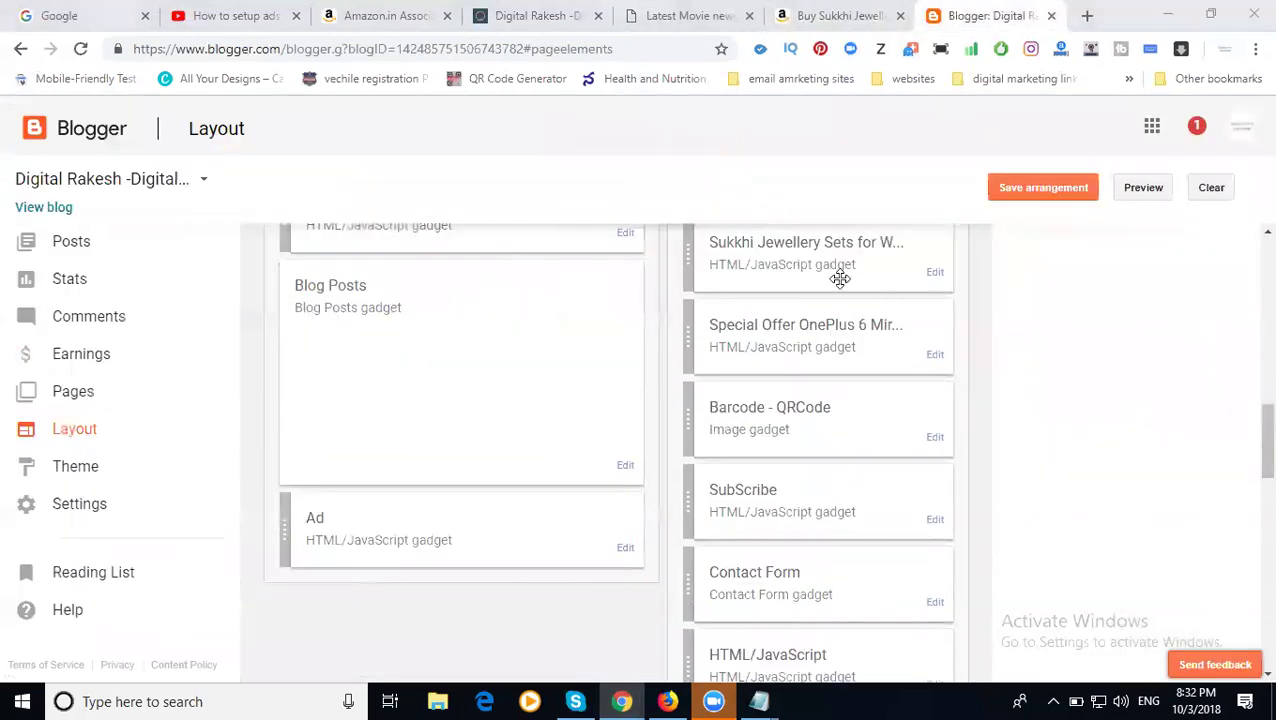
{"action": "left_click_drag", "start_coordinate": [840, 276], "coordinate": [826, 455]}
{"action": "scroll", "coordinate": [851, 451], "scroll_direction": "down", "scroll_amount": 1}
{"action": "scroll", "coordinate": [849, 447], "scroll_direction": "down", "scroll_amount": 4}
- Save the sidebar arrangement, then scroll the live blog to the jewellery offer image, minimising the chat panel
{"action": "left_click", "coordinate": [1040, 188]}
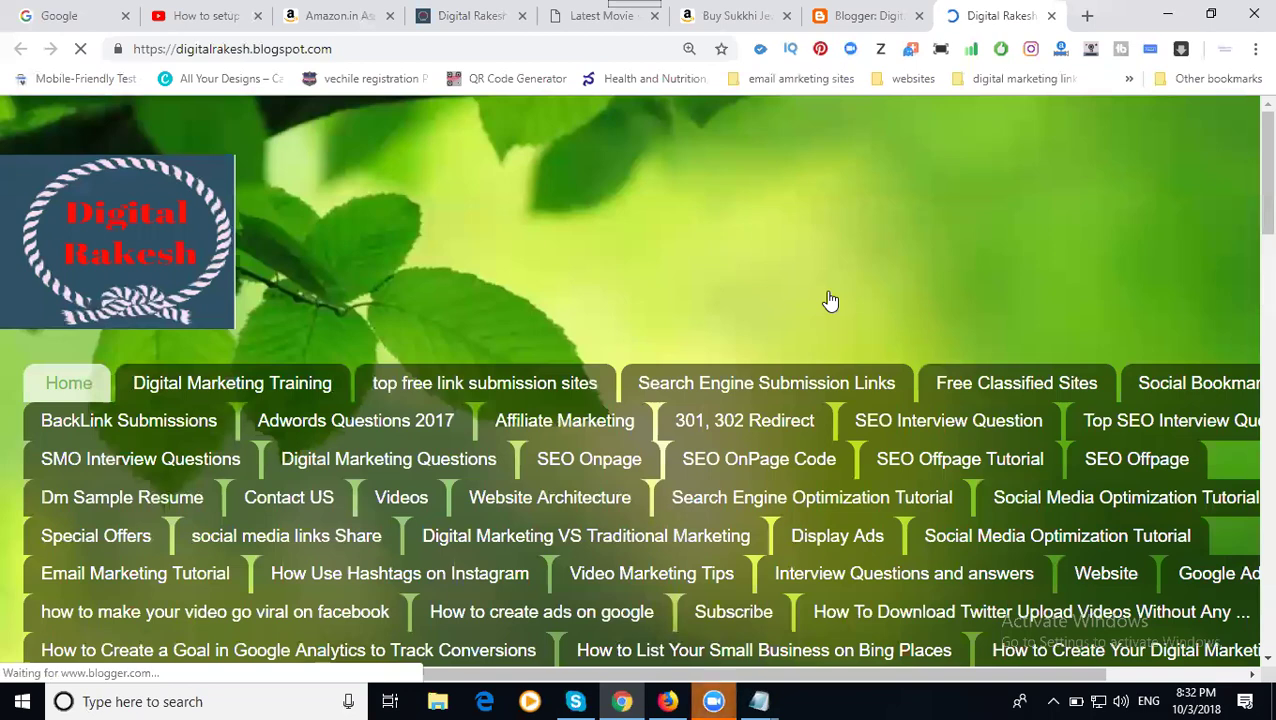
{"action": "scroll", "coordinate": [847, 350], "scroll_direction": "down", "scroll_amount": 3}
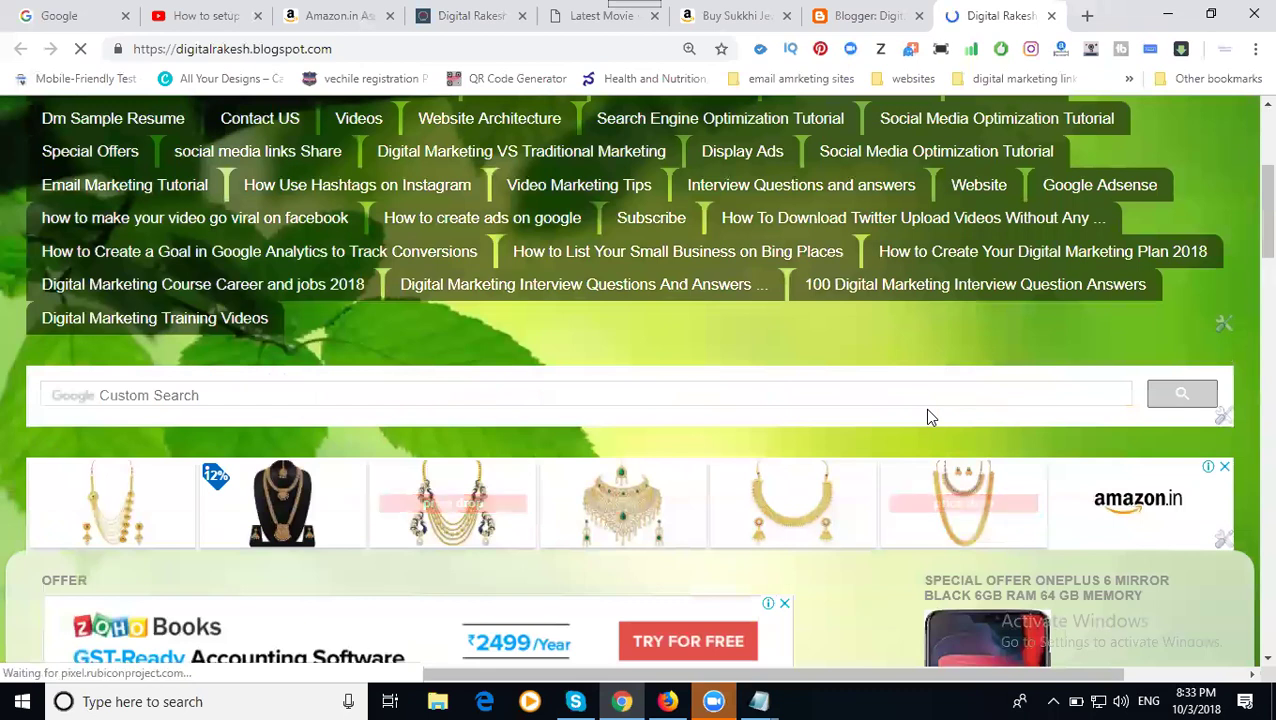
{"action": "scroll", "coordinate": [828, 400], "scroll_direction": "down", "scroll_amount": 3}
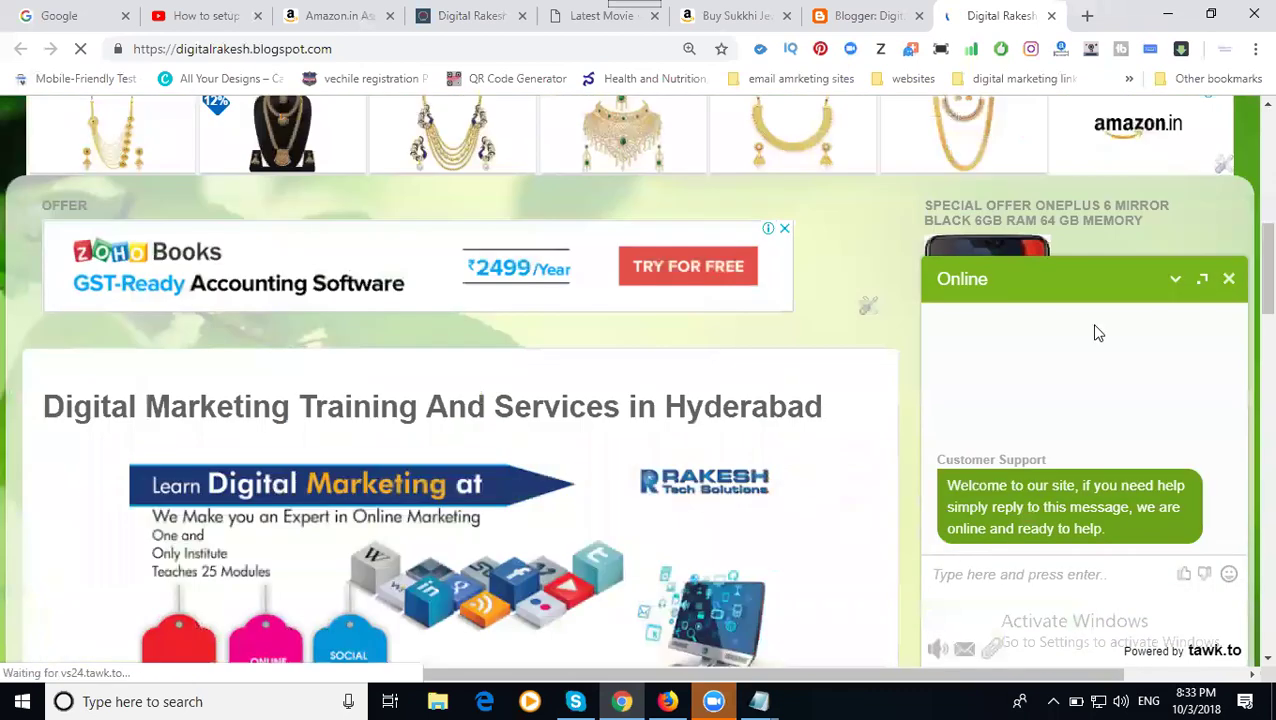
{"action": "scroll", "coordinate": [1172, 291], "scroll_direction": "down", "scroll_amount": 1}
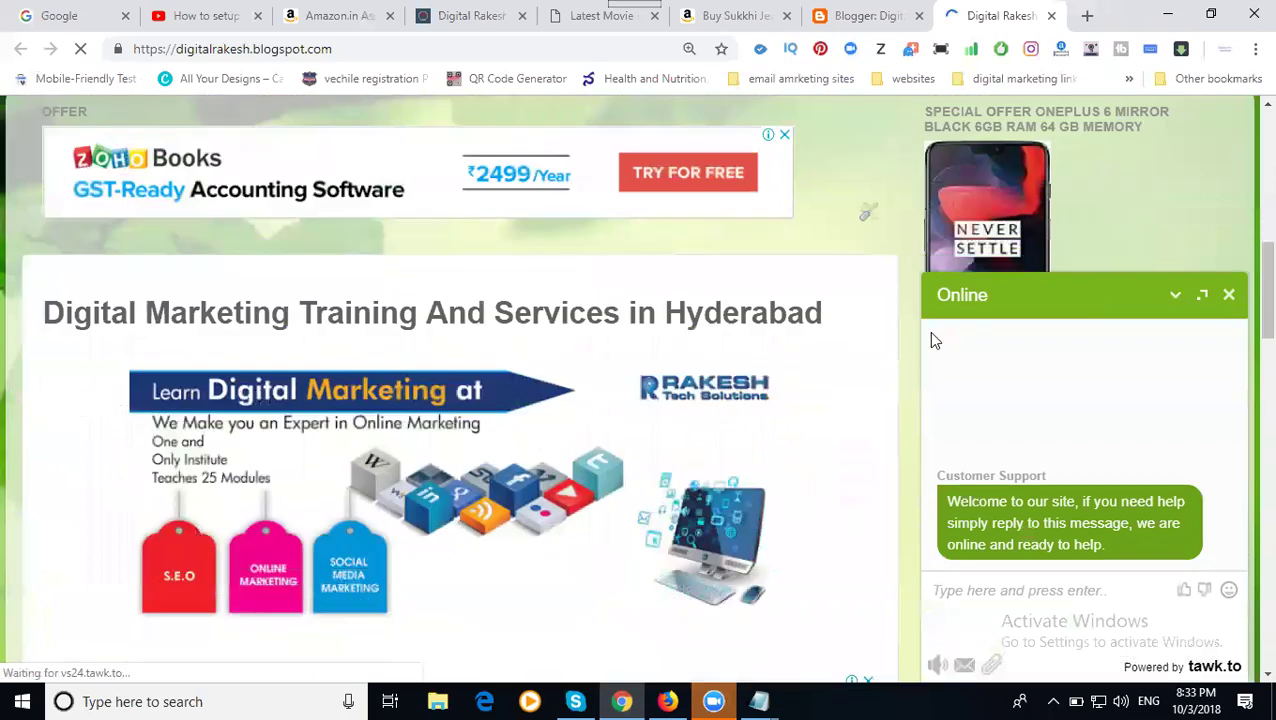
{"action": "left_click", "coordinate": [1174, 297]}
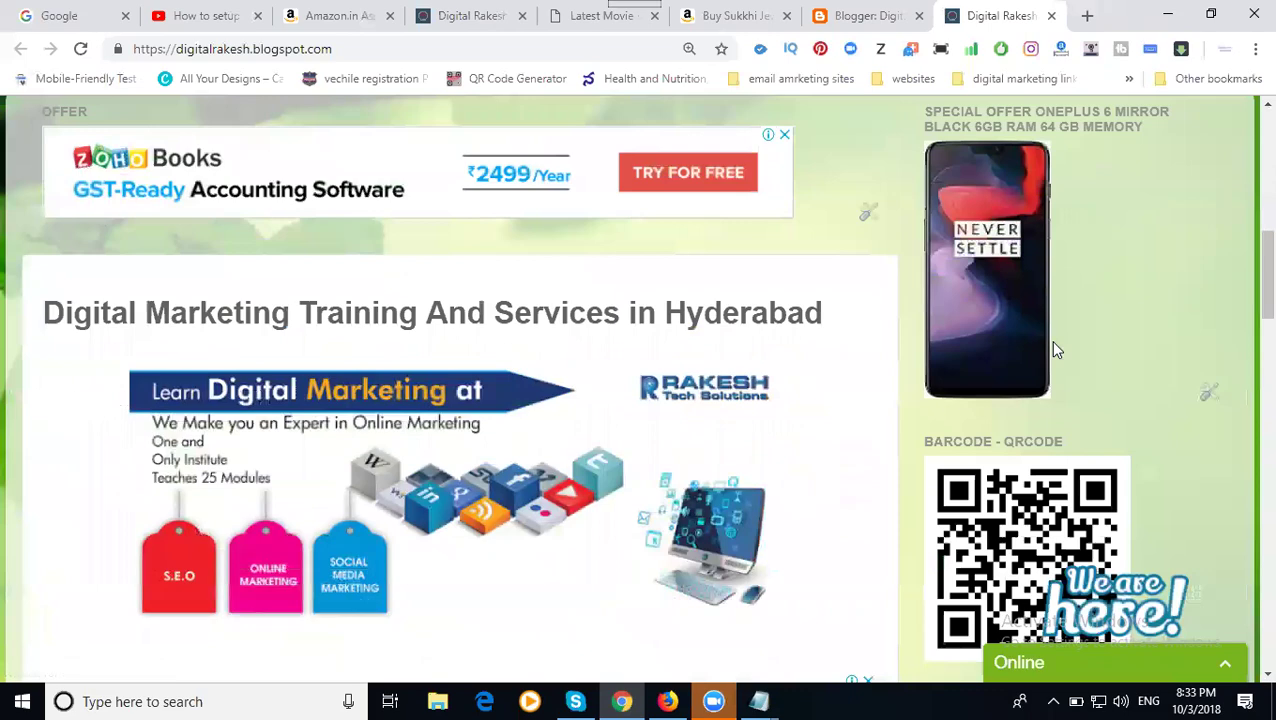
{"action": "scroll", "coordinate": [1056, 350], "scroll_direction": "down", "scroll_amount": 10}
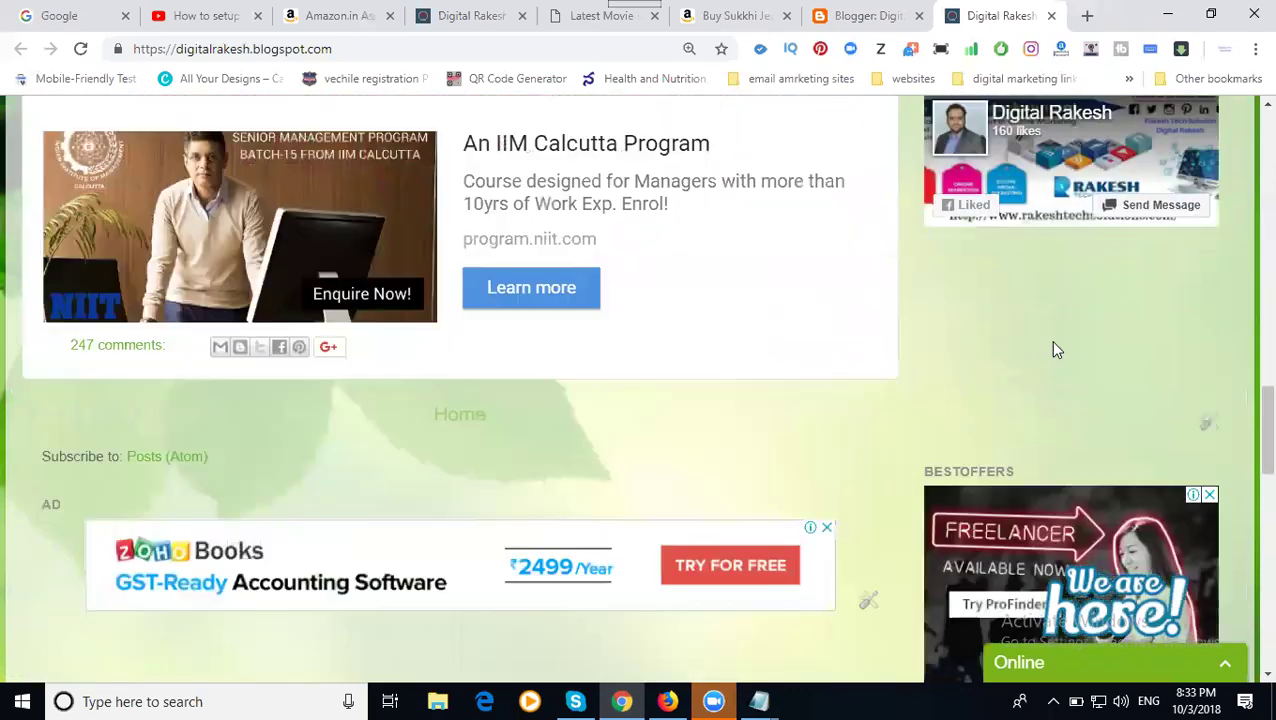
{"action": "scroll", "coordinate": [1050, 346], "scroll_direction": "down", "scroll_amount": 1}
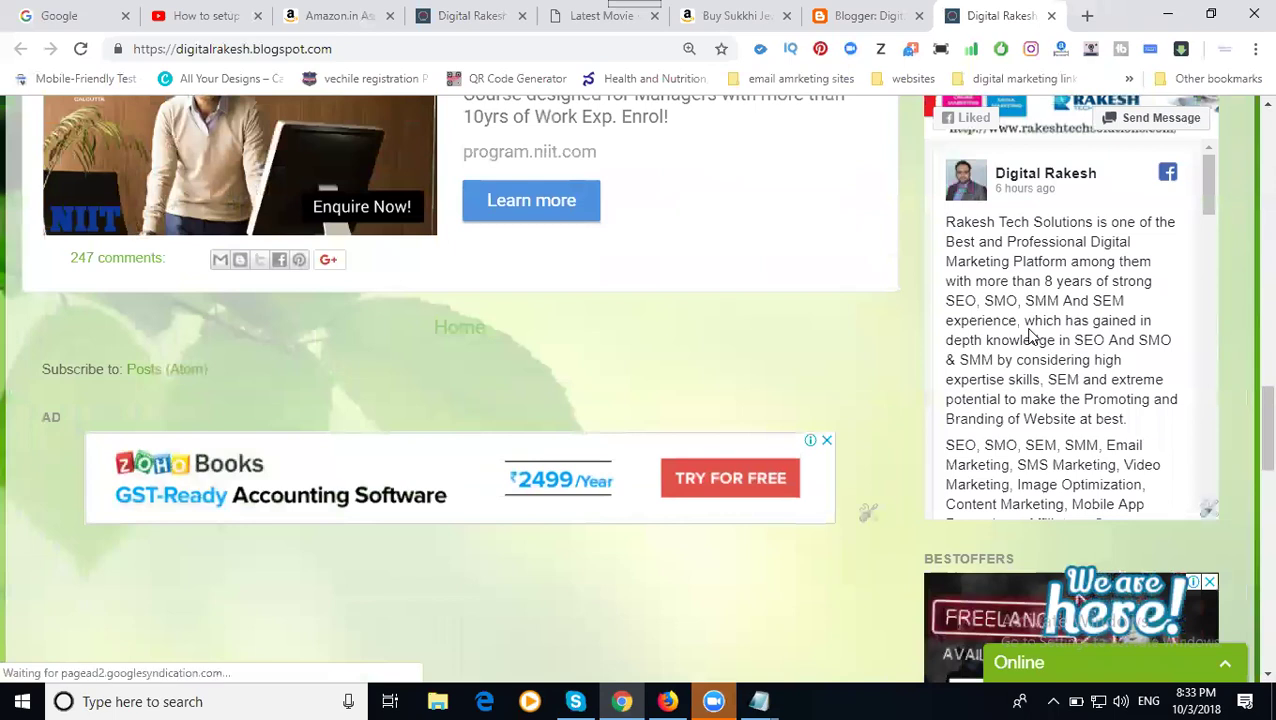
{"action": "scroll", "coordinate": [1030, 337], "scroll_direction": "down", "scroll_amount": 5}
{"action": "scroll", "coordinate": [883, 329], "scroll_direction": "down", "scroll_amount": 7}
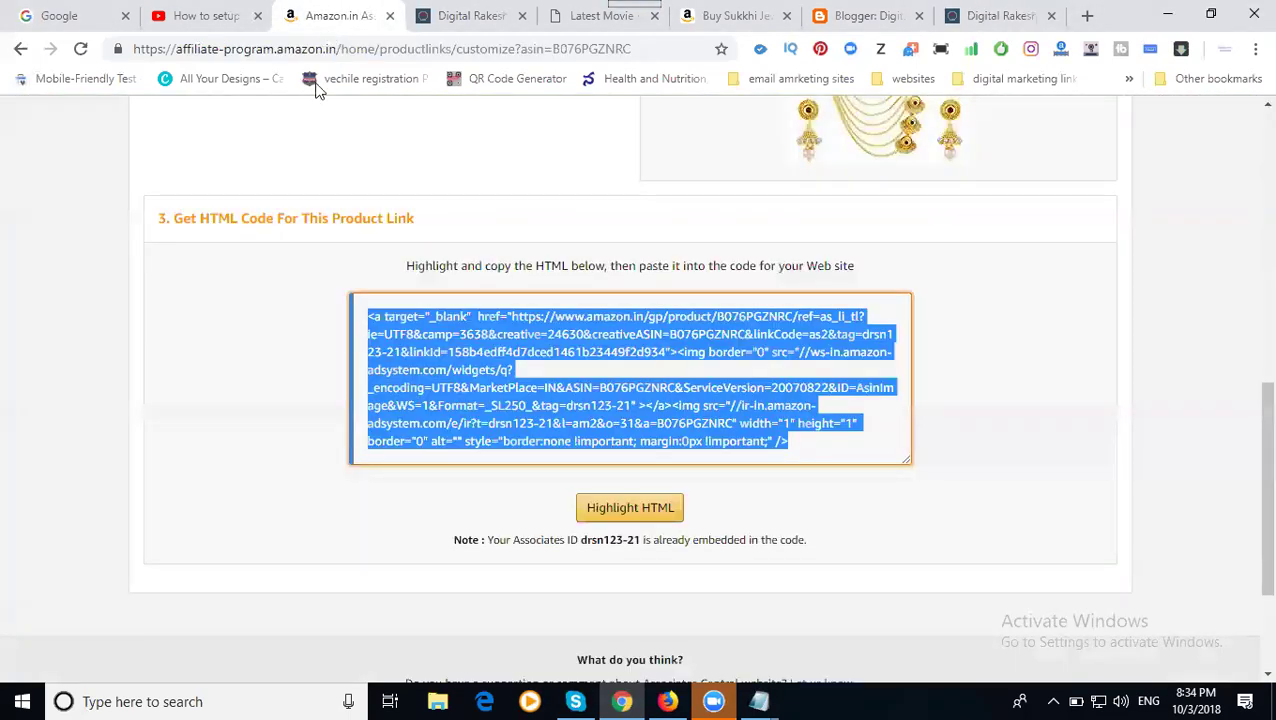
- Go to Associates Home and scroll to this month's summary: ₹0.00 earnings, 0 clicks
{"action": "scroll", "coordinate": [179, 288], "scroll_direction": "up", "scroll_amount": 5}
{"action": "scroll", "coordinate": [179, 288], "scroll_direction": "up", "scroll_amount": 3}
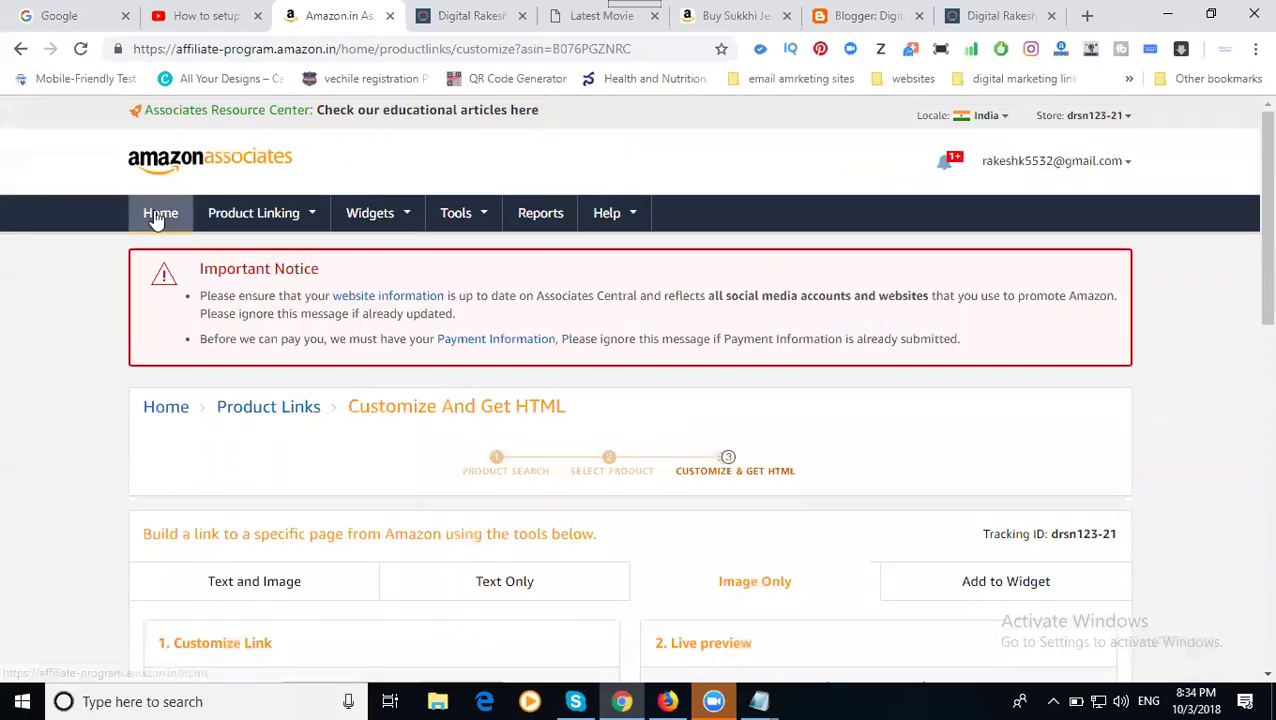
{"action": "left_click", "coordinate": [156, 218]}
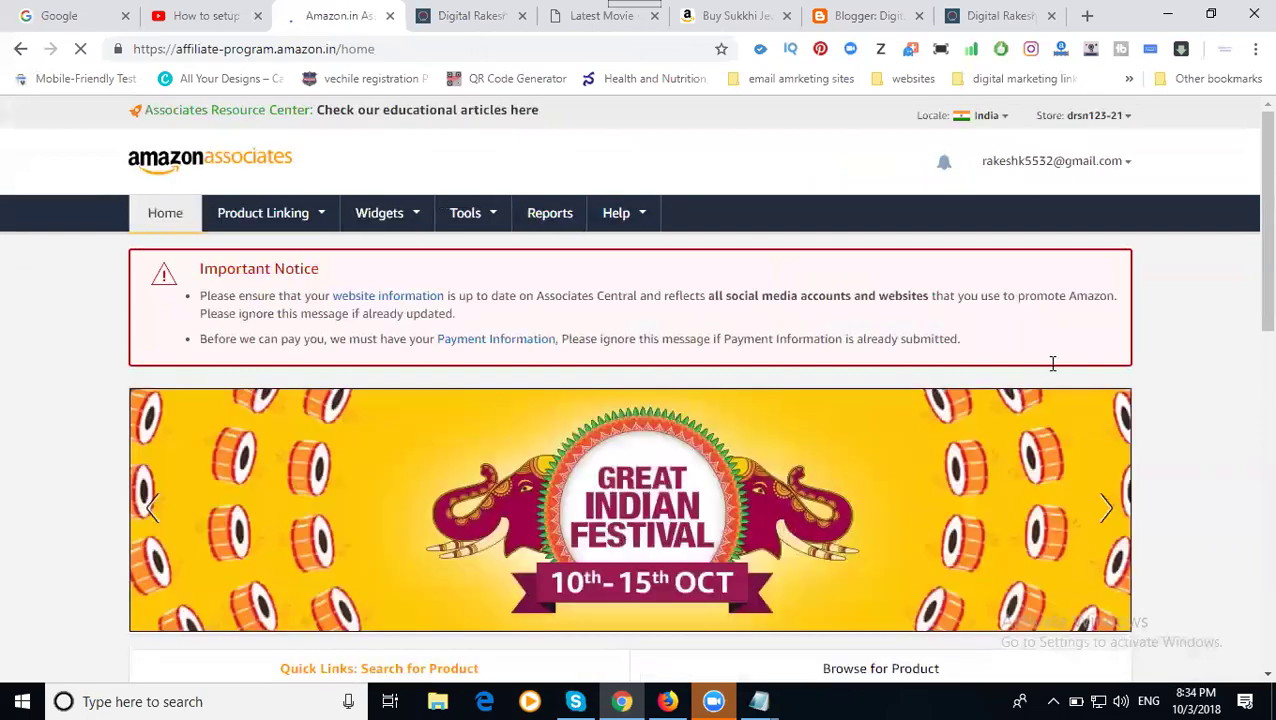
{"action": "scroll", "coordinate": [1048, 363], "scroll_direction": "down", "scroll_amount": 3}
{"action": "scroll", "coordinate": [1055, 368], "scroll_direction": "down", "scroll_amount": 2}
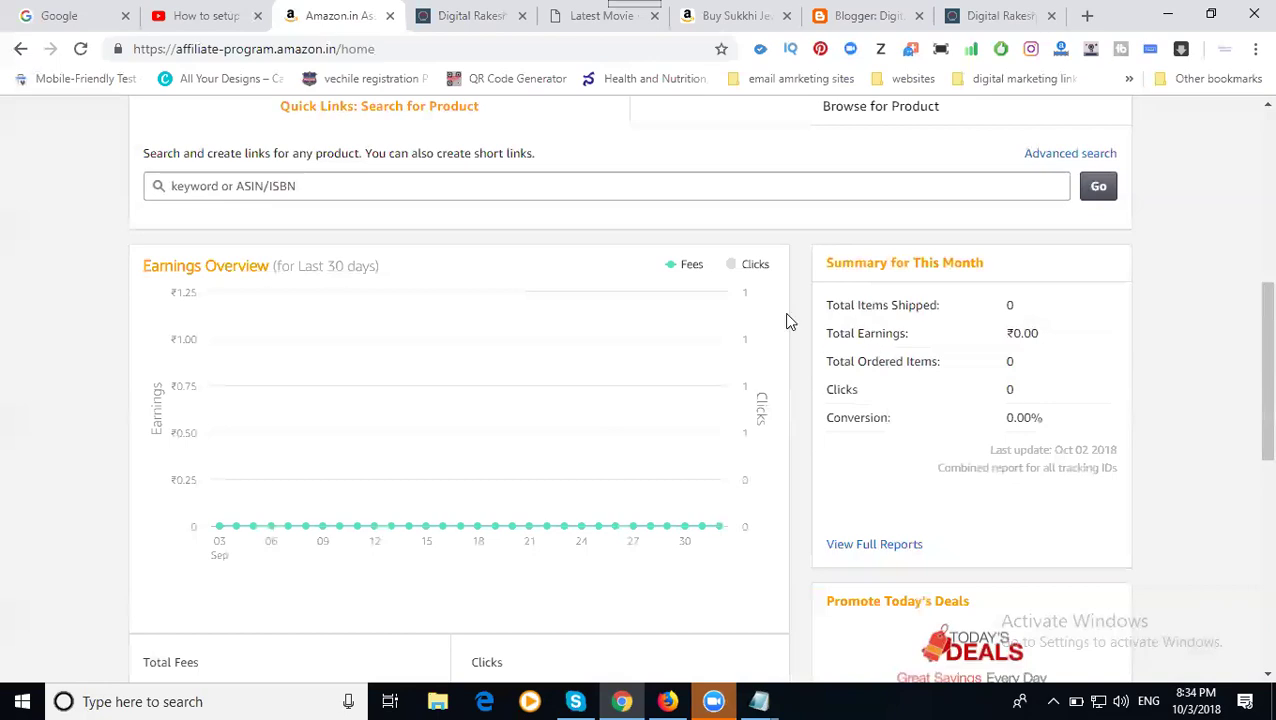
- Open South Reel News' SPECIAL OFFER category and scroll through its existing offer posts
{"action": "left_click", "coordinate": [585, 28]}
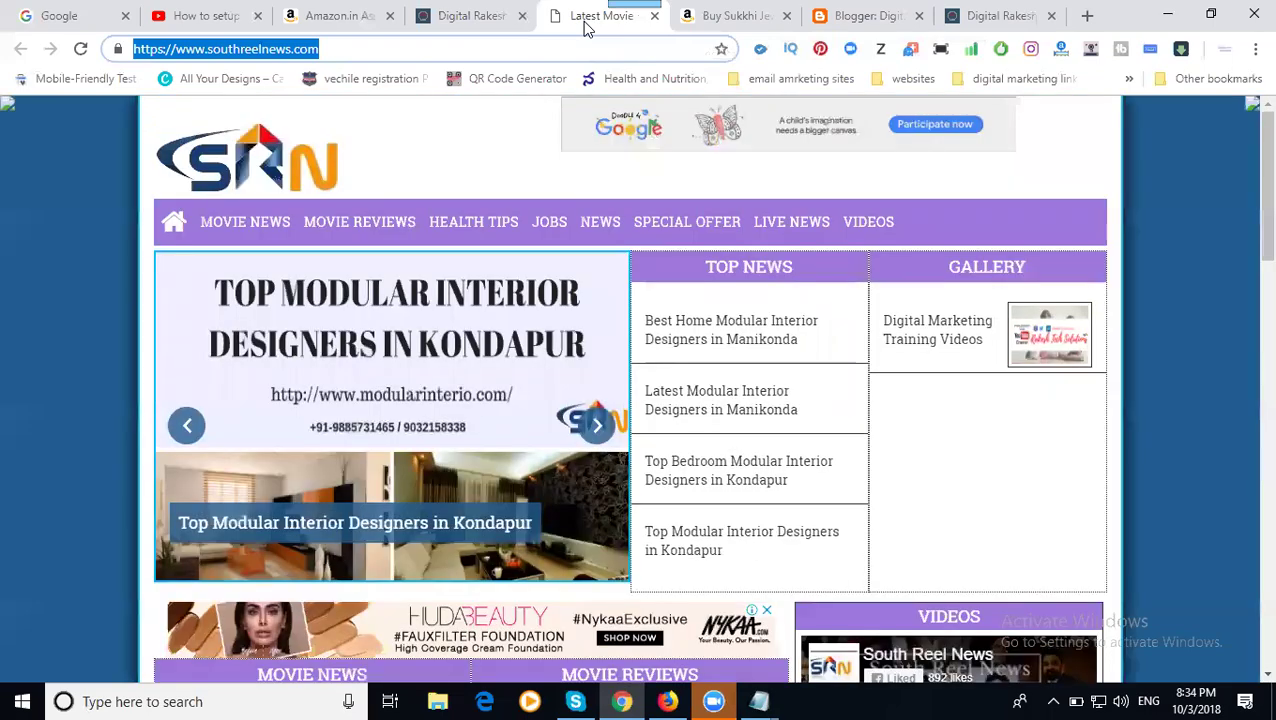
{"action": "left_click", "coordinate": [660, 224]}
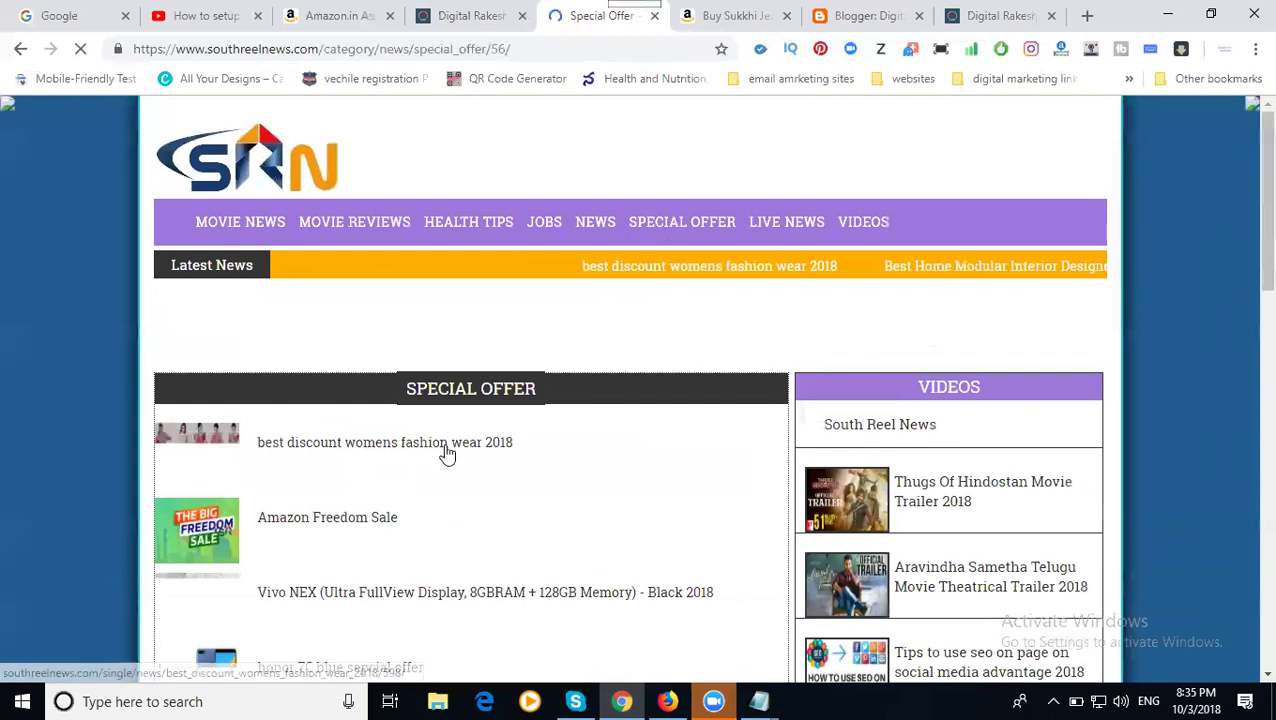
{"action": "scroll", "coordinate": [499, 436], "scroll_direction": "down", "scroll_amount": 3}
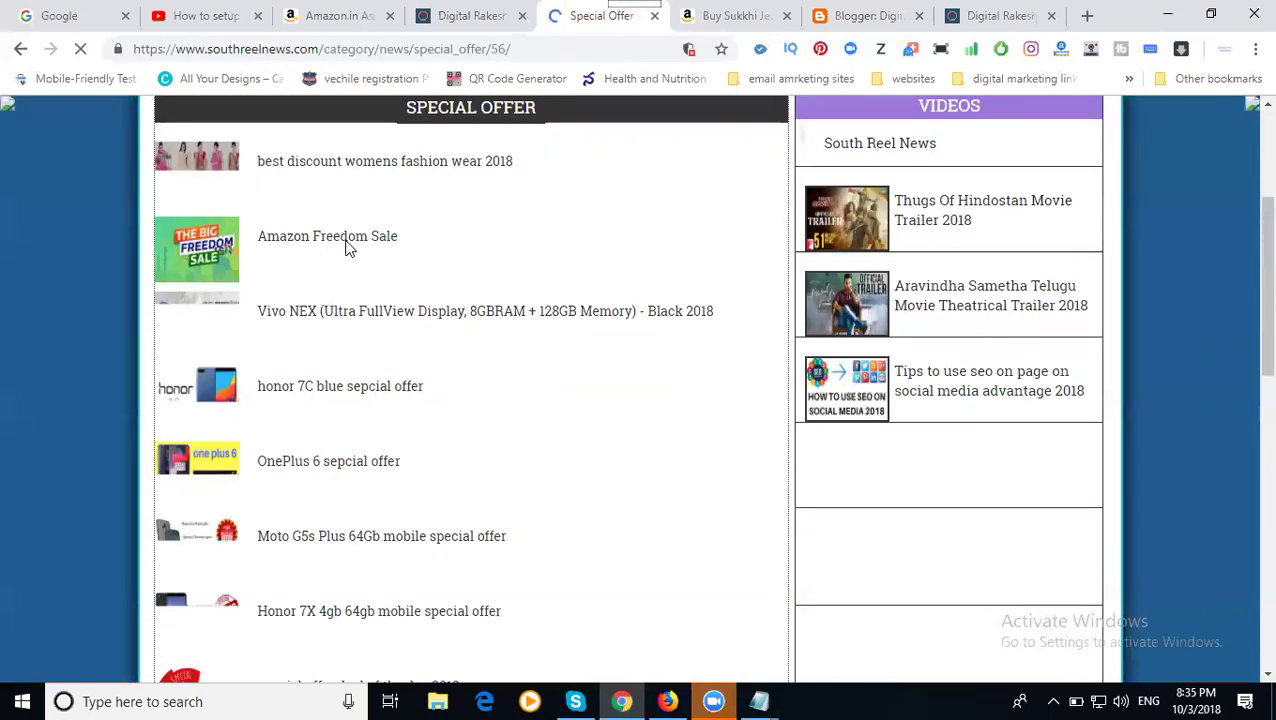
{"action": "scroll", "coordinate": [345, 248], "scroll_direction": "down", "scroll_amount": 1}
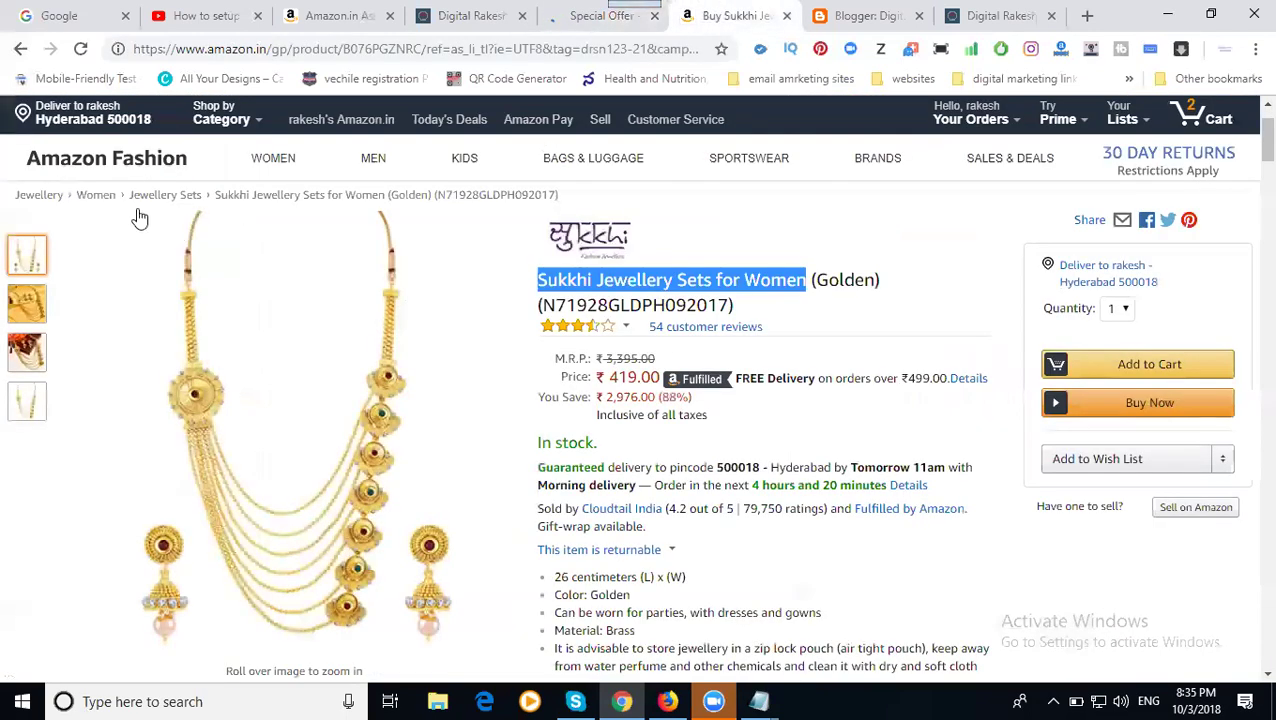
- Open the Amazon Fashion store from the Sukkhi product page and scroll through its banners
{"action": "left_click", "coordinate": [117, 165]}
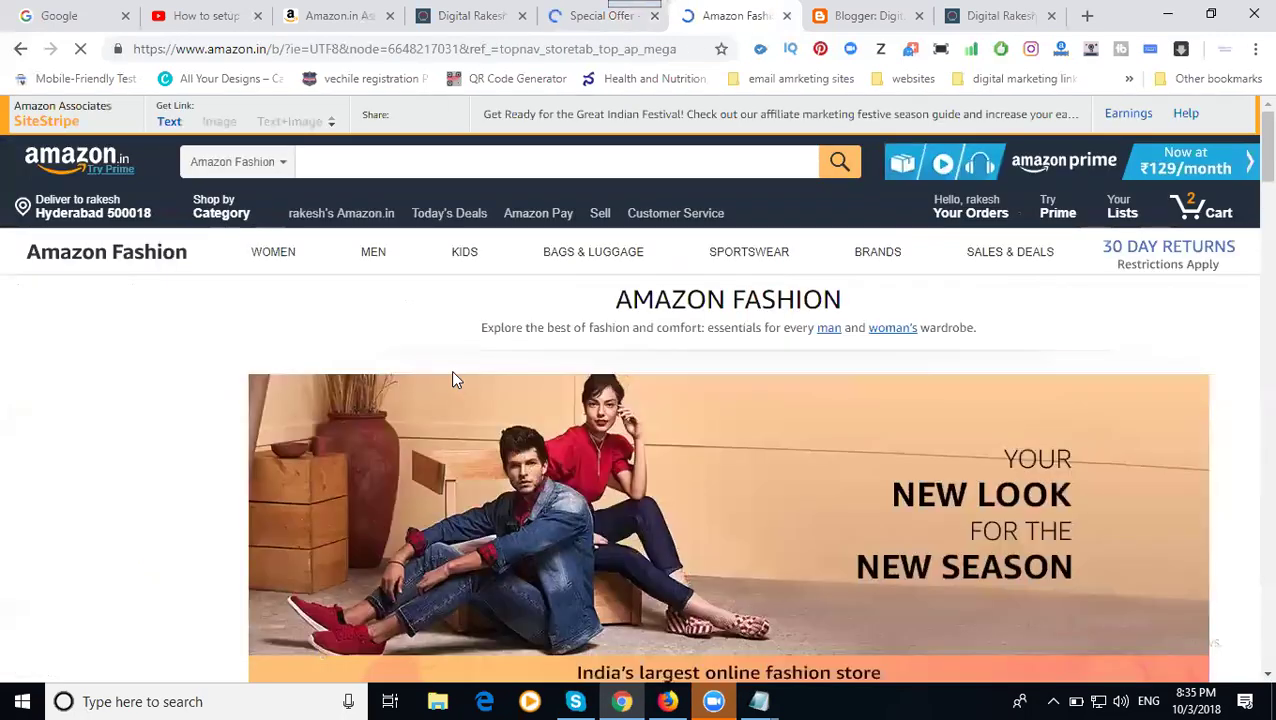
{"action": "scroll", "coordinate": [451, 372], "scroll_direction": "down", "scroll_amount": 4}
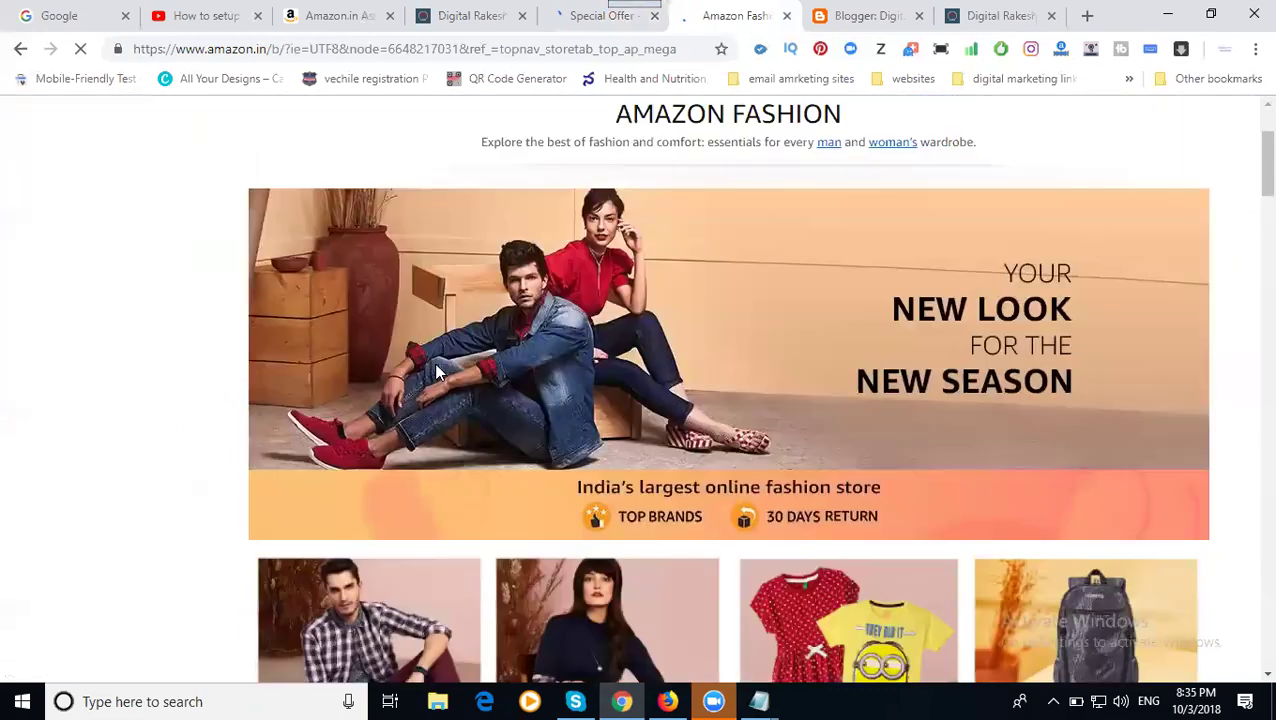
{"action": "scroll", "coordinate": [430, 364], "scroll_direction": "down", "scroll_amount": 5}
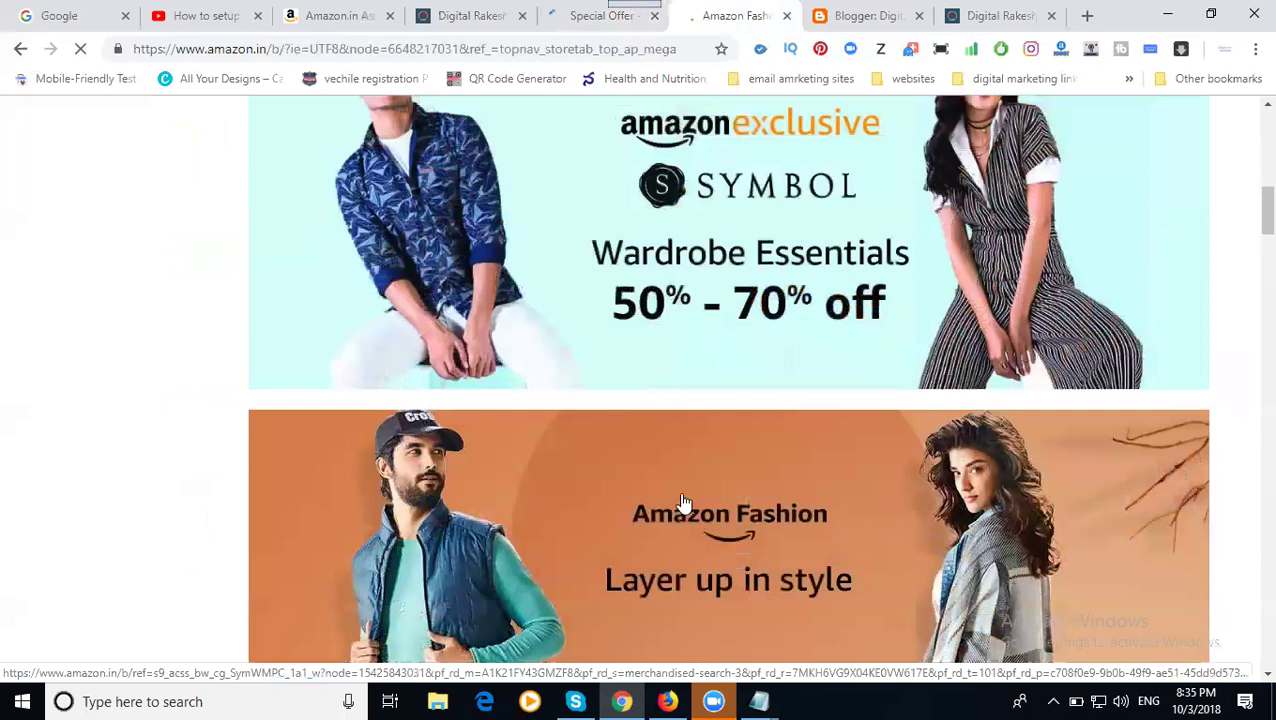
{"action": "scroll", "coordinate": [598, 473], "scroll_direction": "down", "scroll_amount": 1}
{"action": "scroll", "coordinate": [600, 470], "scroll_direction": "down", "scroll_amount": 1}
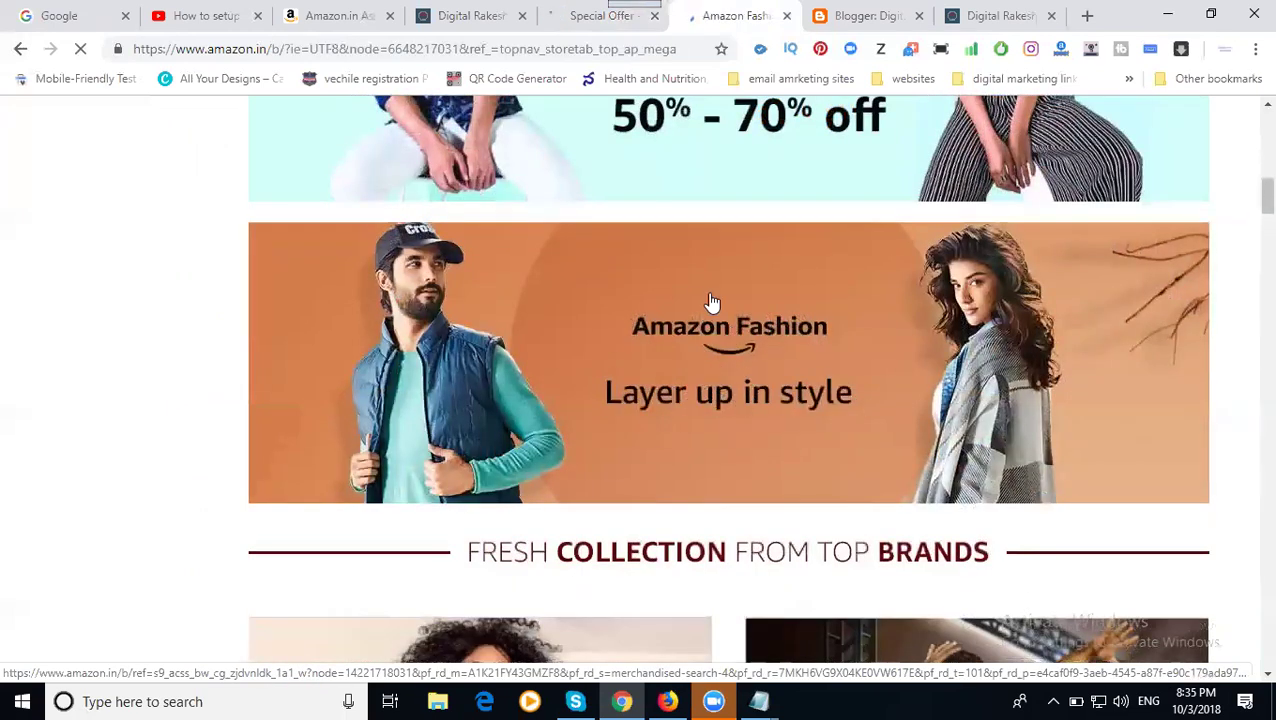
{"action": "scroll", "coordinate": [690, 290], "scroll_direction": "up", "scroll_amount": 2}
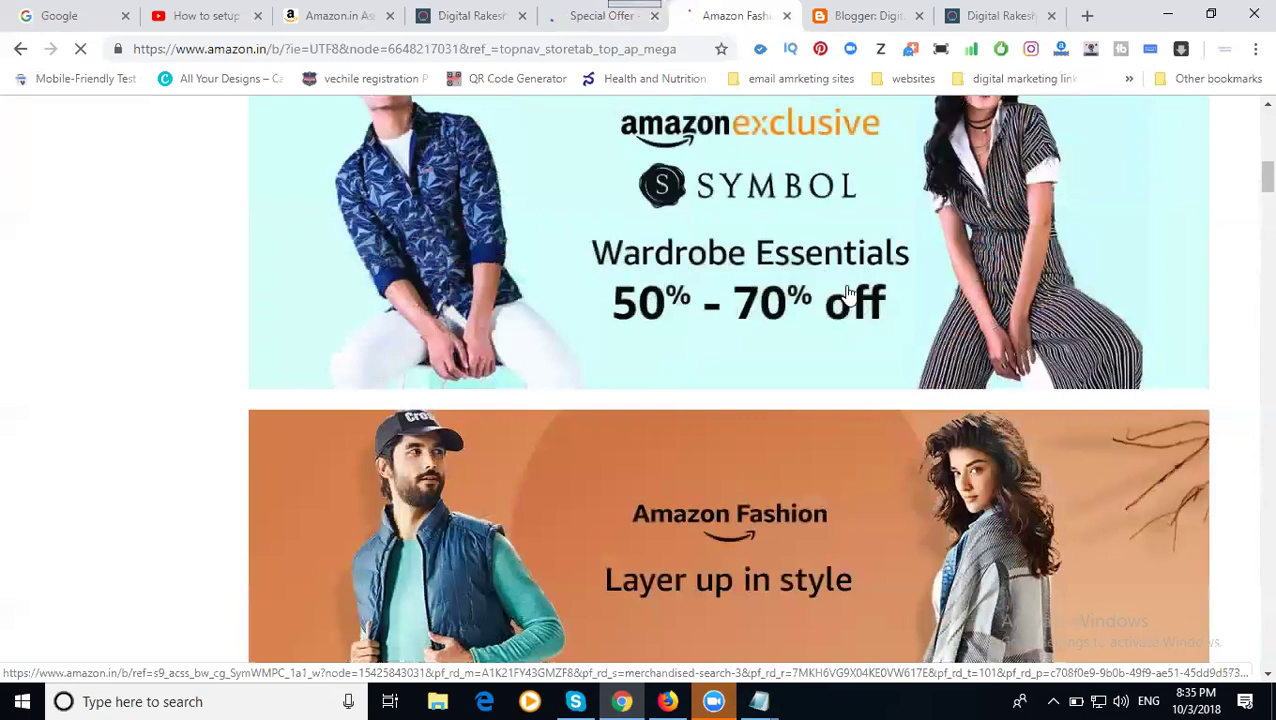
{"action": "scroll", "coordinate": [800, 283], "scroll_direction": "up", "scroll_amount": 5}
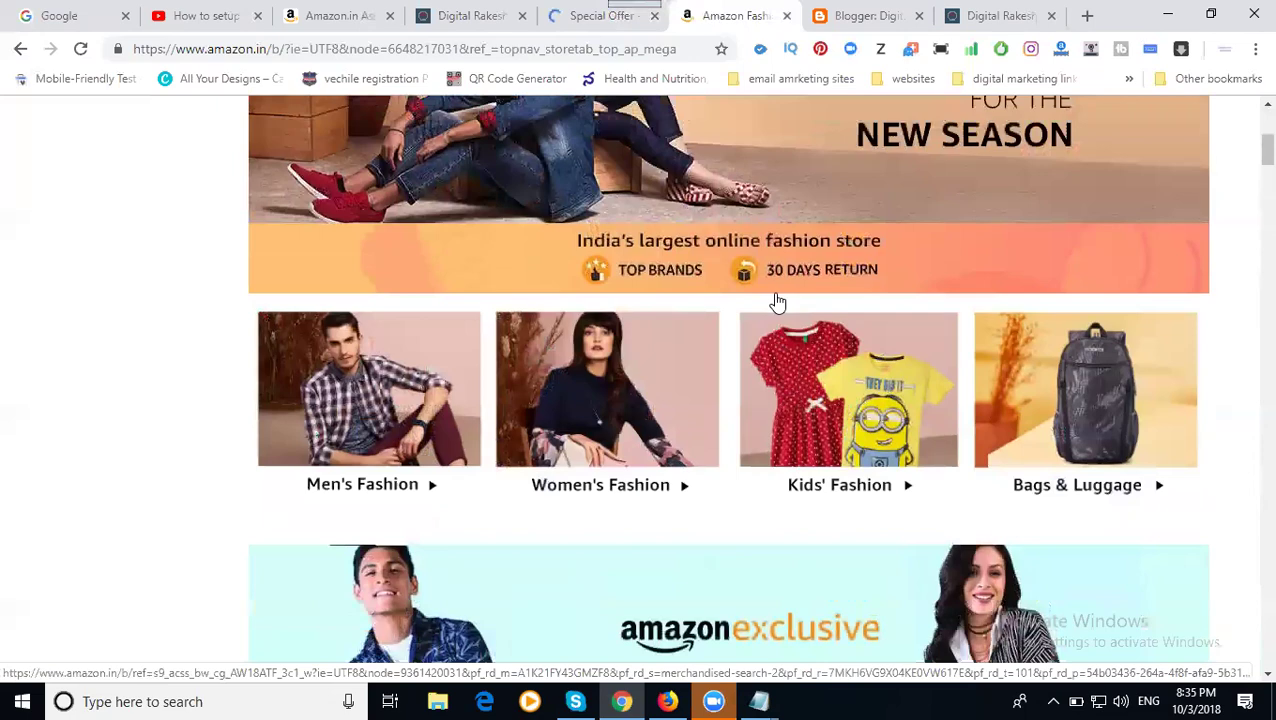
{"action": "scroll", "coordinate": [971, 374], "scroll_direction": "down", "scroll_amount": 7}
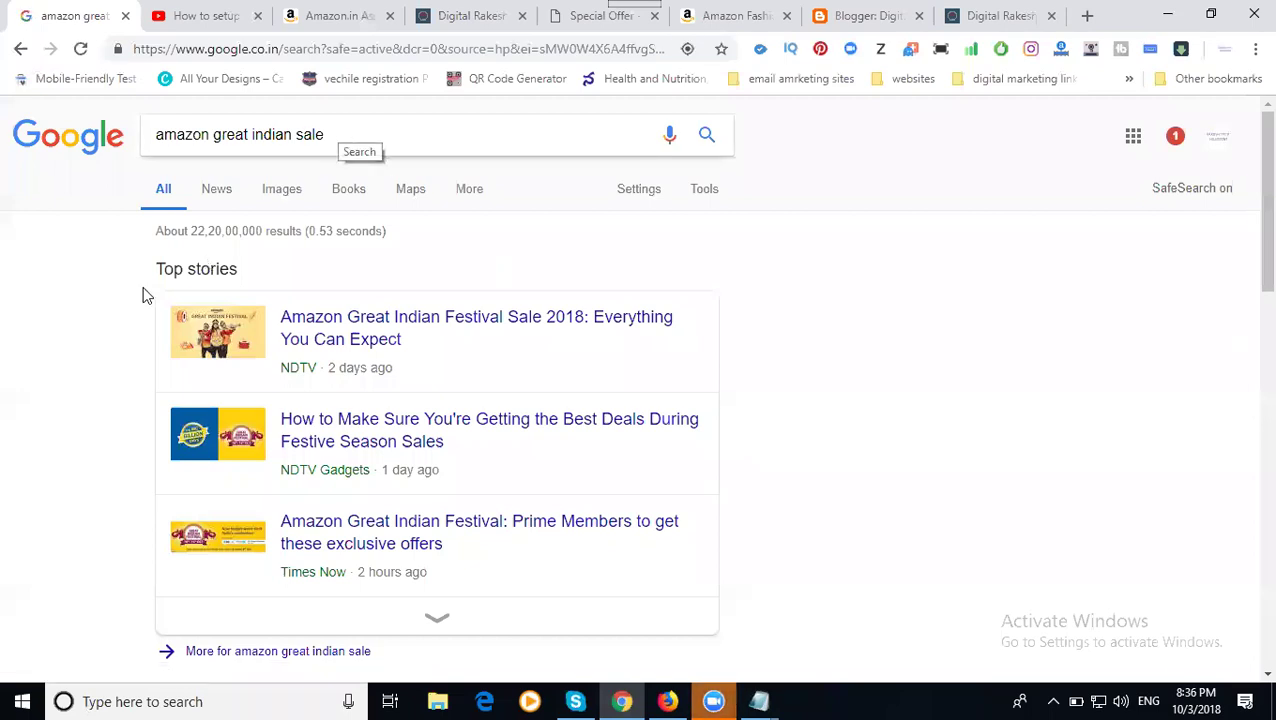
- Show Google image results for the sale and enlarge the Great Indian Festival banner
{"action": "scroll", "coordinate": [145, 295], "scroll_direction": "down", "scroll_amount": 3}
{"action": "scroll", "coordinate": [177, 287], "scroll_direction": "up", "scroll_amount": 3}
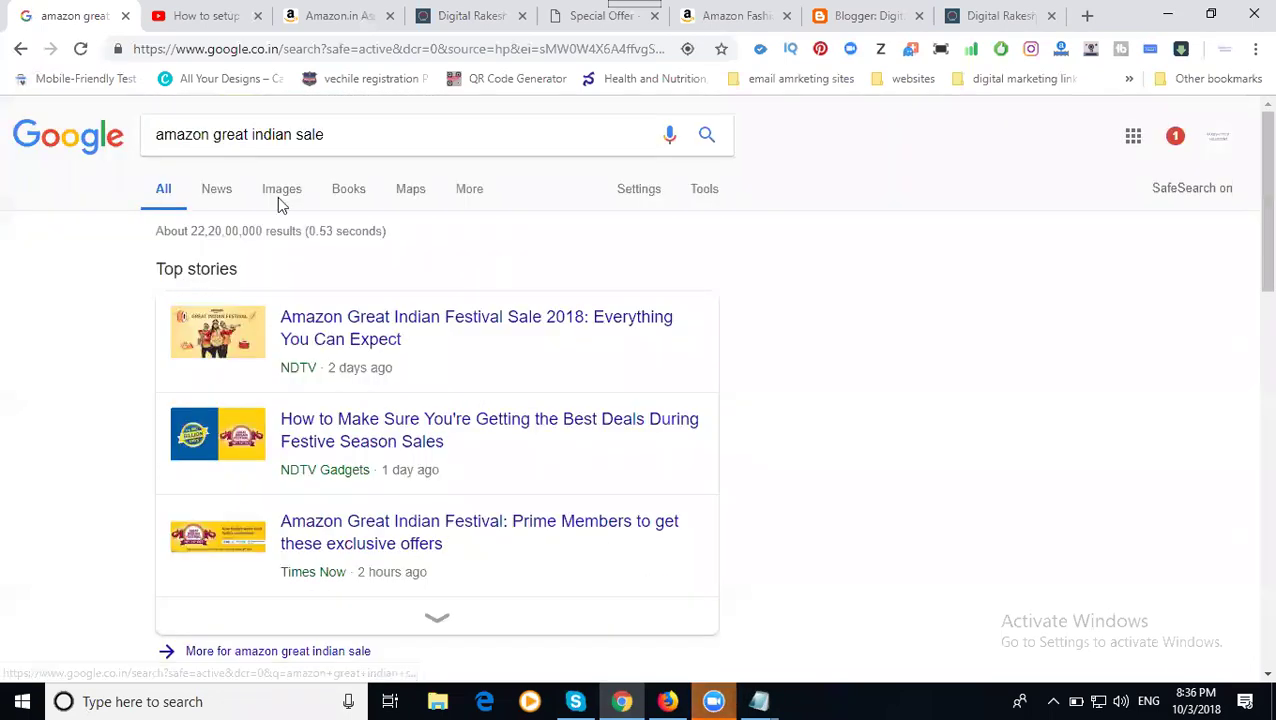
{"action": "left_click", "coordinate": [293, 193]}
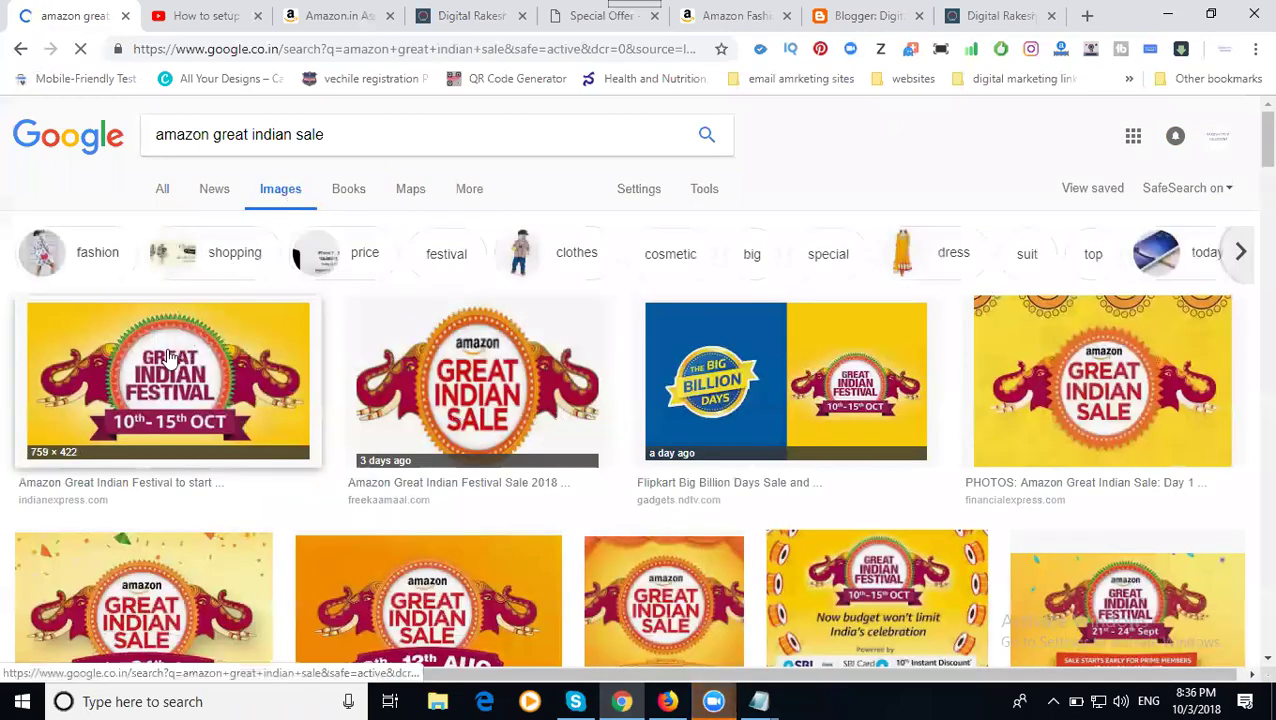
{"action": "left_click", "coordinate": [170, 358]}
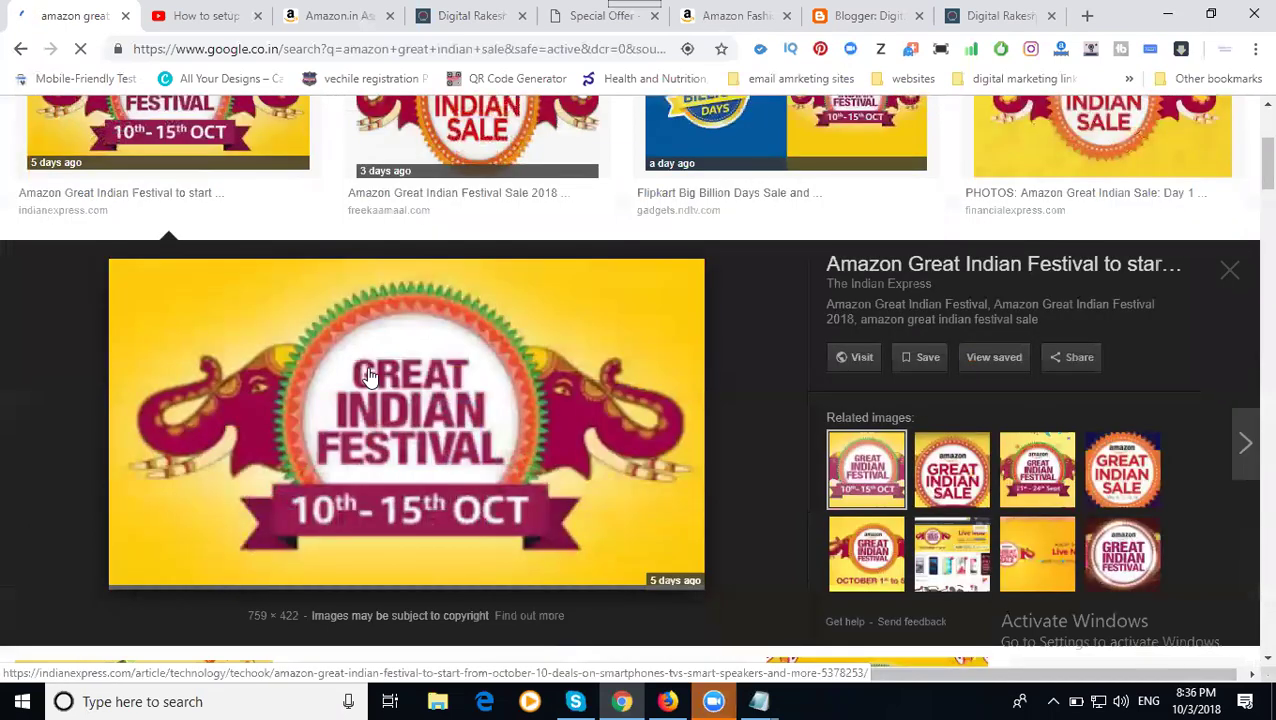
{"action": "scroll", "coordinate": [370, 377], "scroll_direction": "down", "scroll_amount": 2}
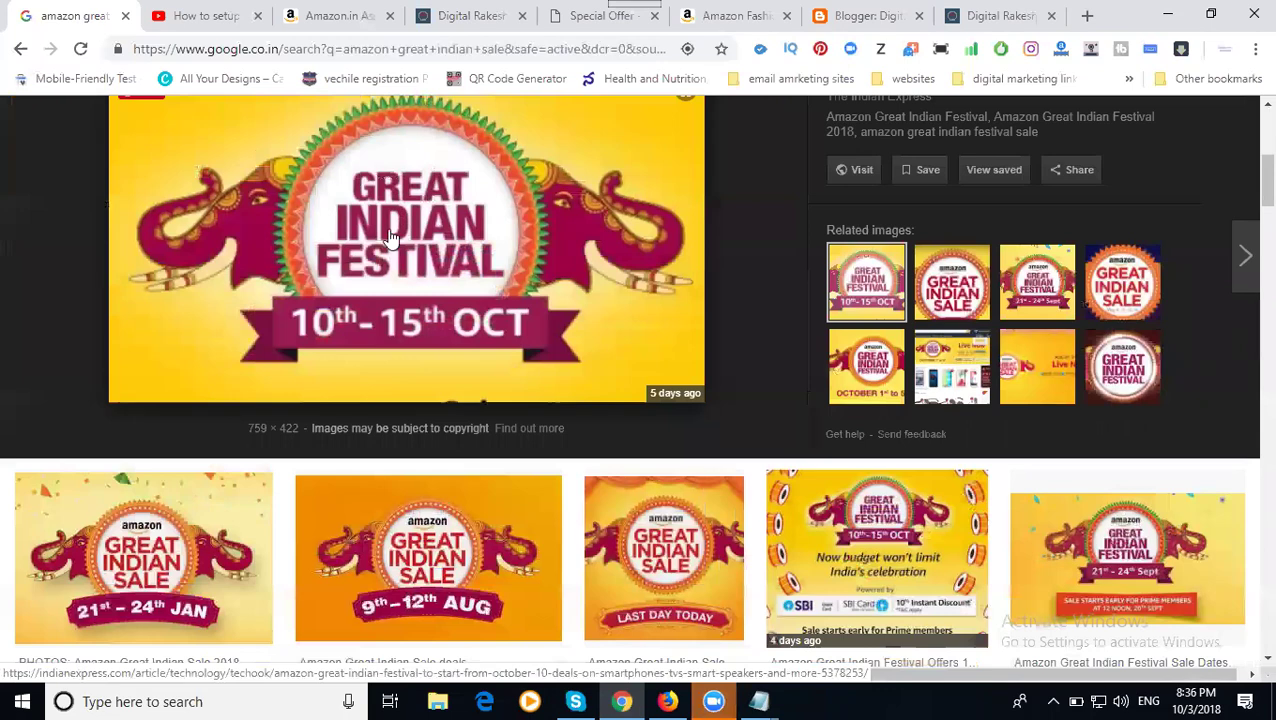
{"action": "scroll", "coordinate": [388, 238], "scroll_direction": "up", "scroll_amount": 4}
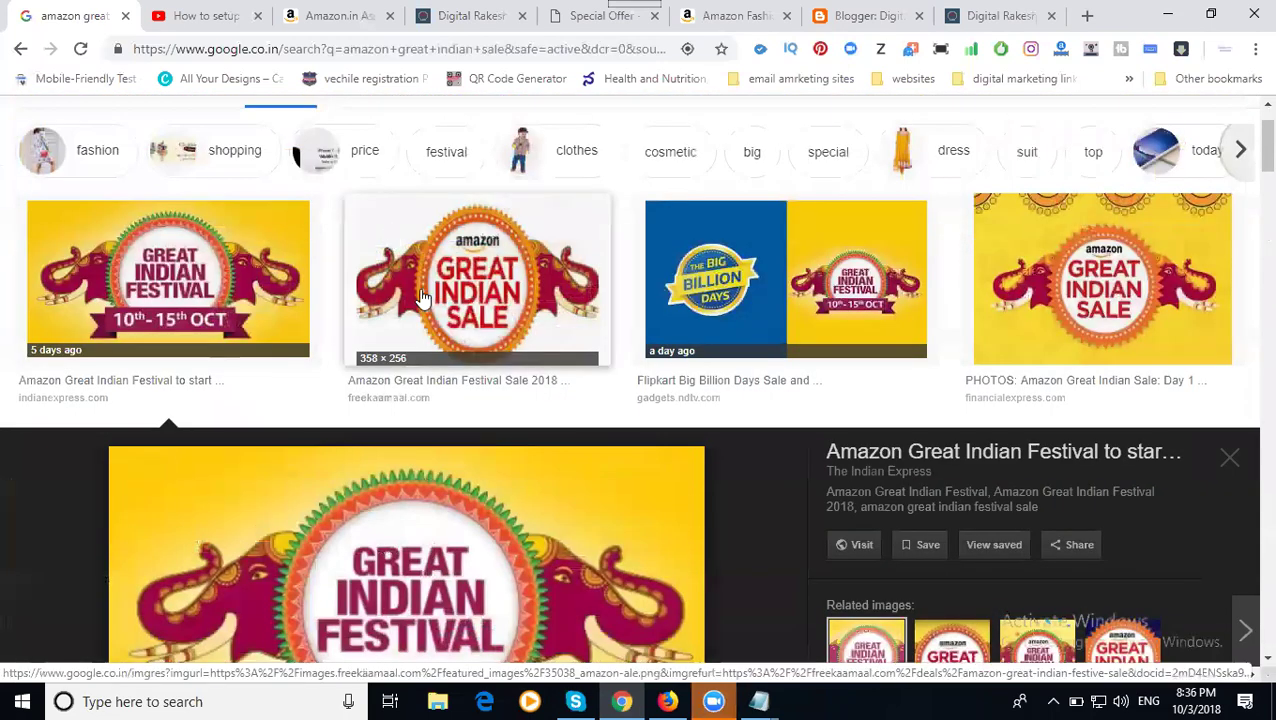
- Compare with the Amazon Great Indian Sale image, then choose to save the festival banner
{"action": "left_click", "coordinate": [421, 297]}
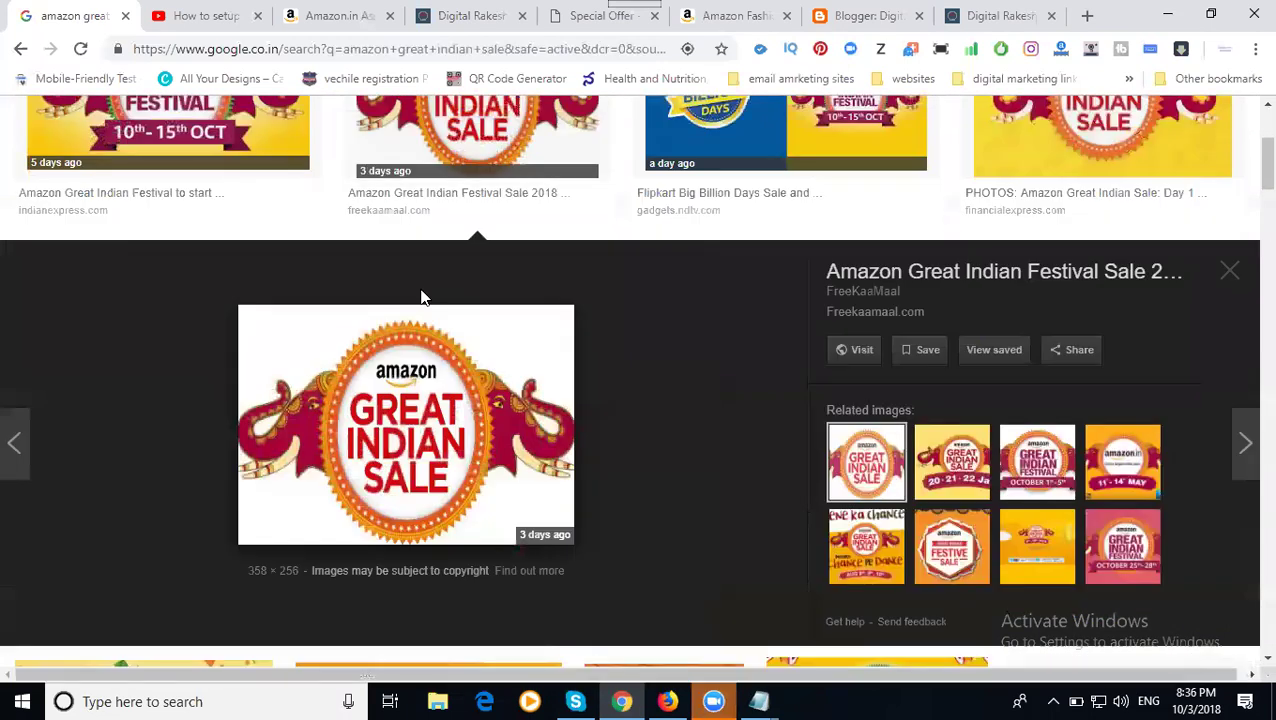
{"action": "scroll", "coordinate": [421, 297], "scroll_direction": "up", "scroll_amount": 2}
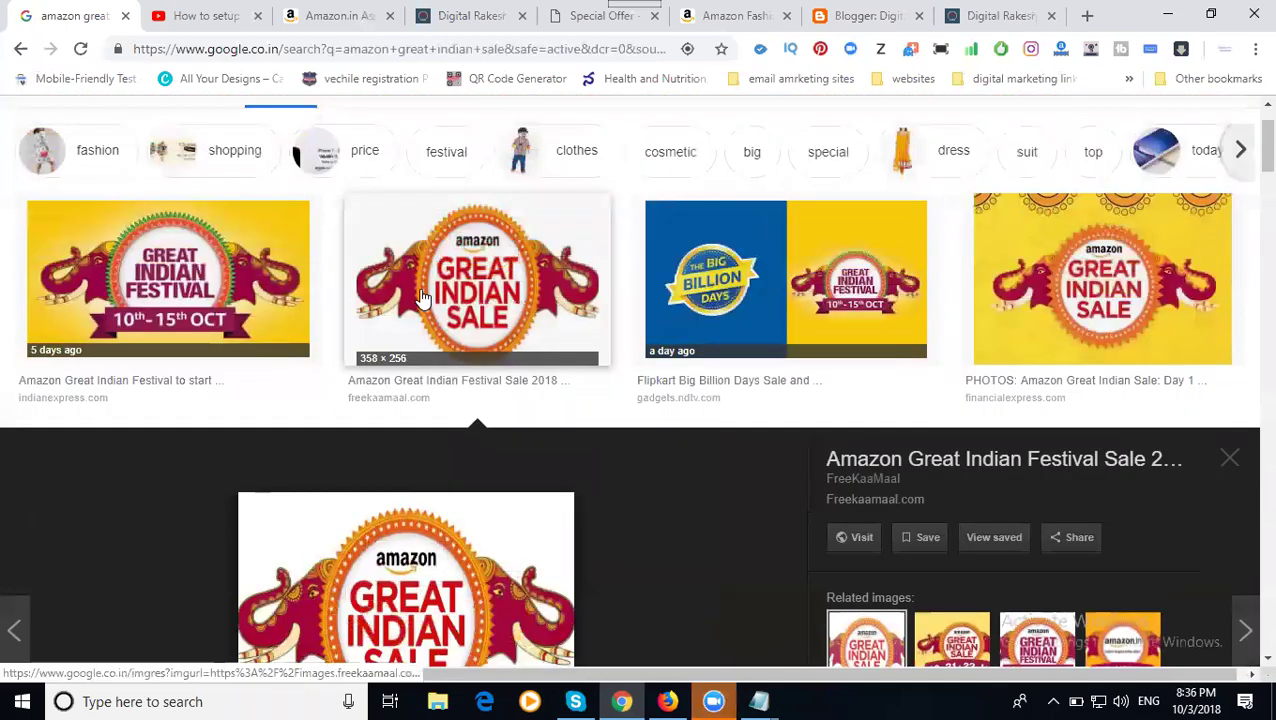
{"action": "left_click", "coordinate": [178, 287]}
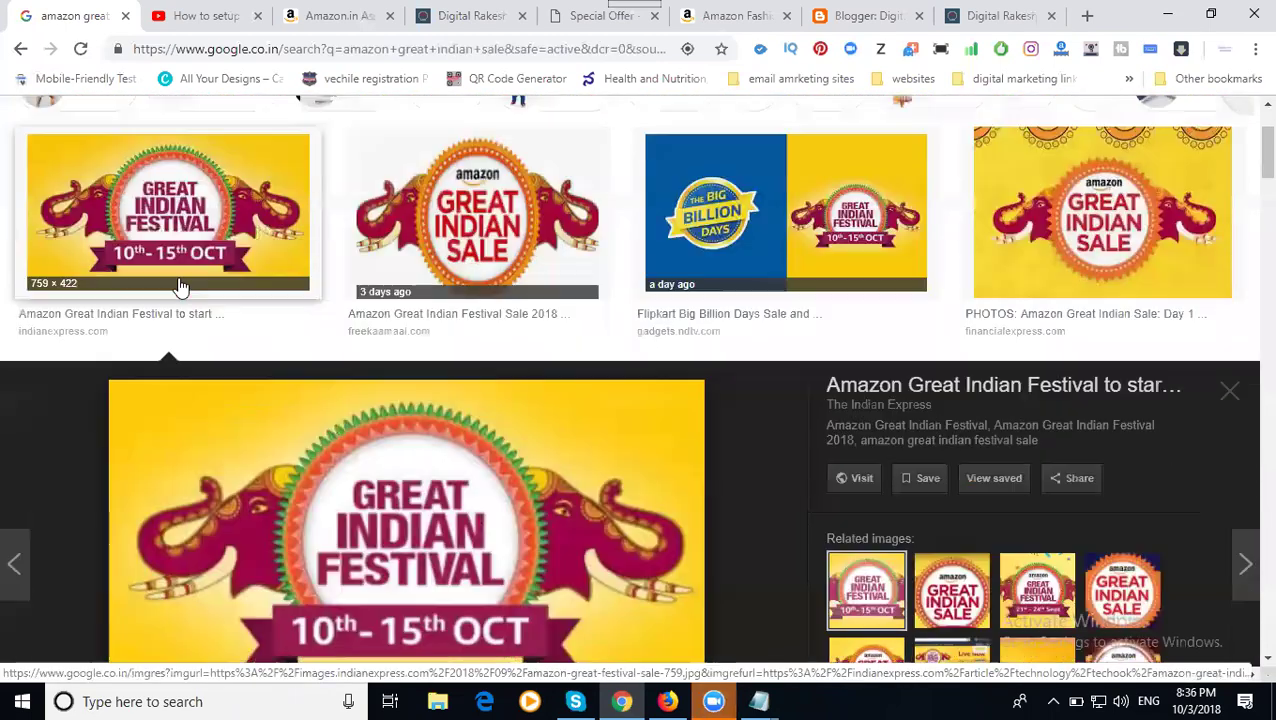
{"action": "scroll", "coordinate": [315, 290], "scroll_direction": "down", "scroll_amount": 2}
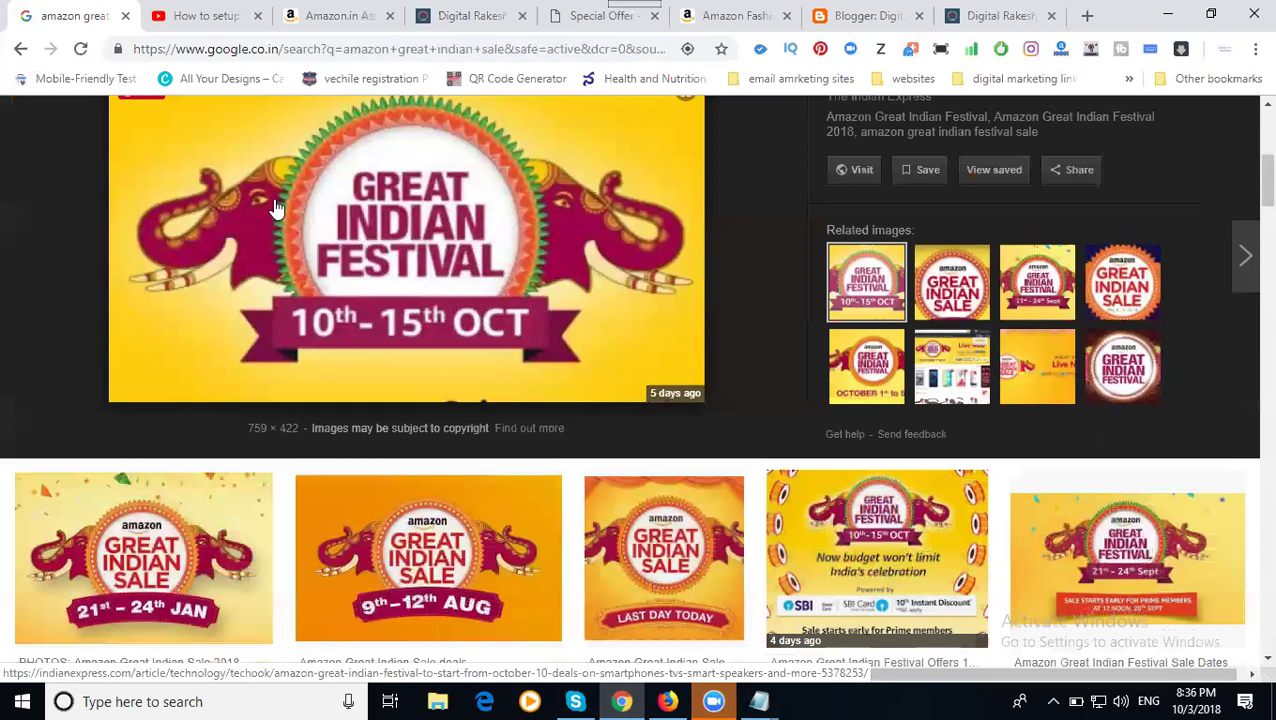
{"action": "right_click", "coordinate": [278, 212]}
{"action": "left_click", "coordinate": [329, 359]}
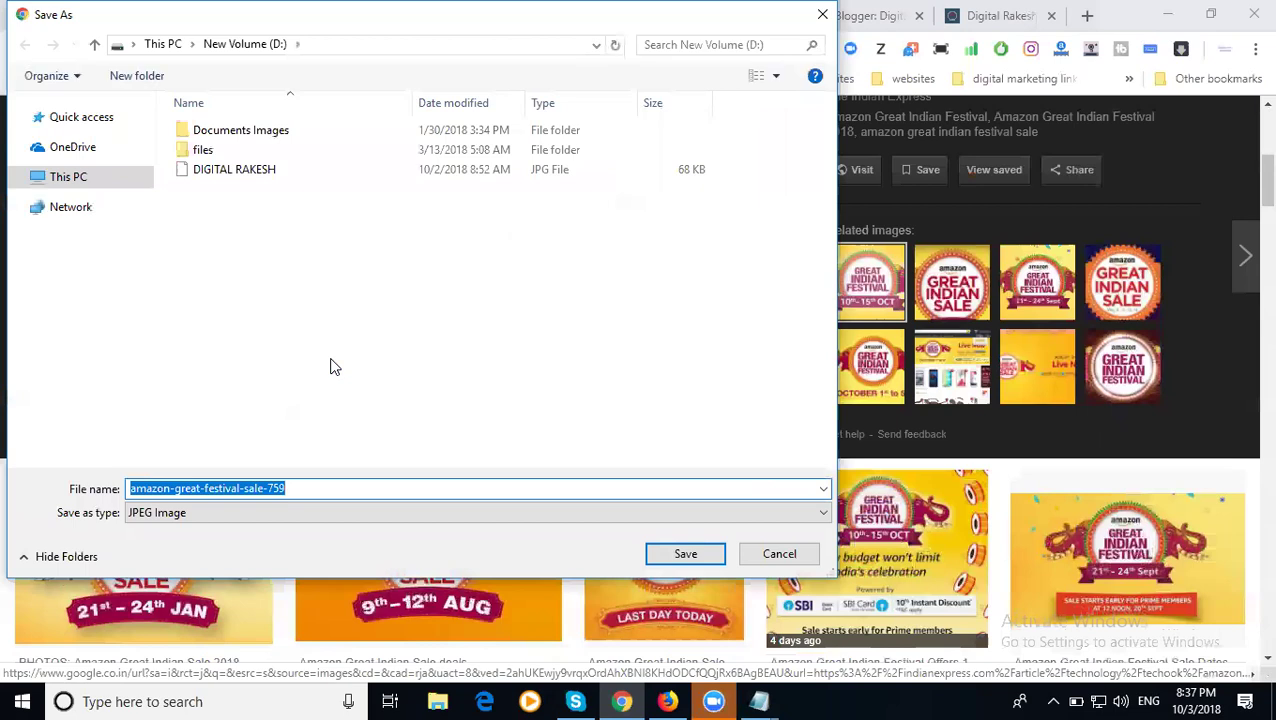
- Name the banner file 'amazon great indian festival sale 2018' in the Save As dialog
{"action": "type", "text": "am"}
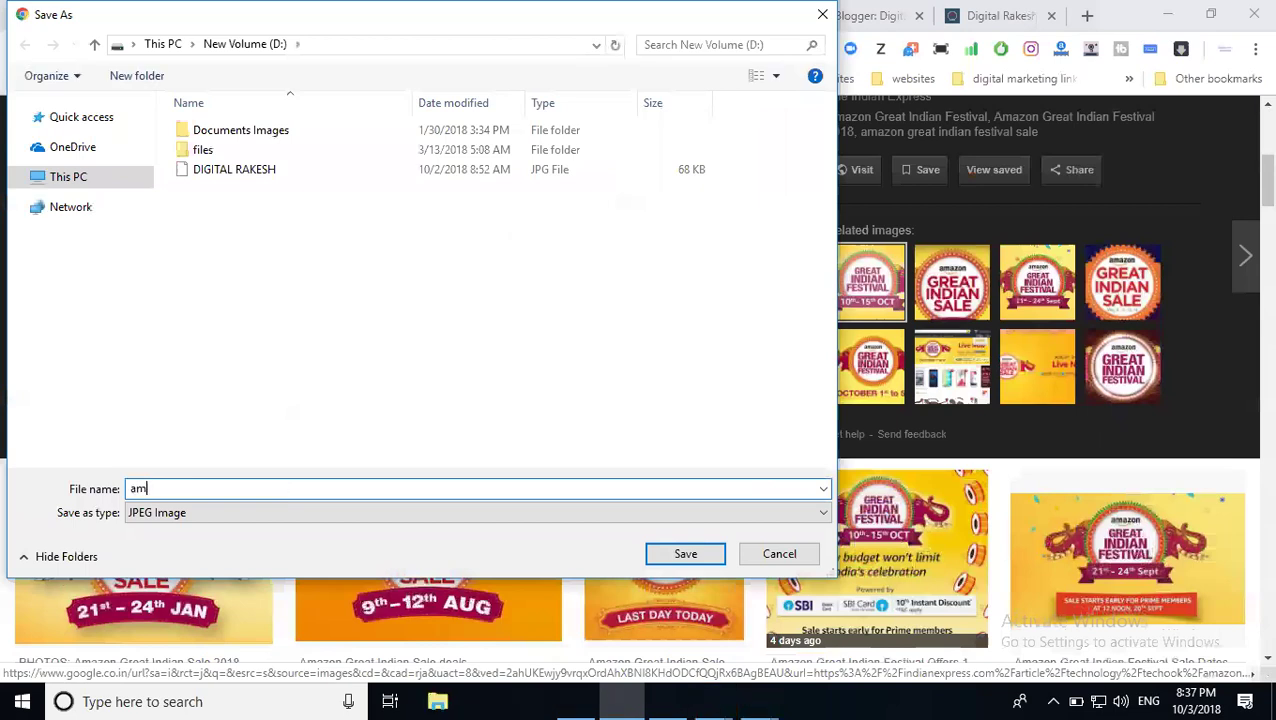
{"action": "type", "text": "azon great indi"}
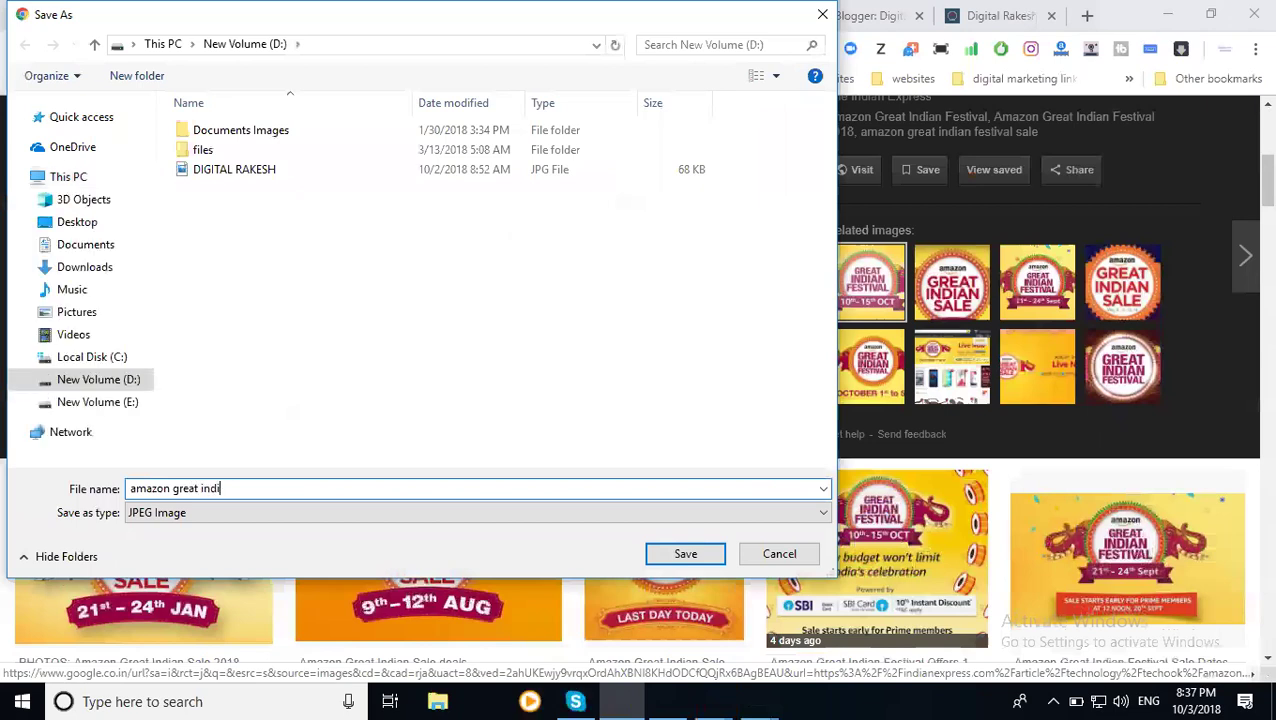
{"action": "type", "text": "an festival sal"}
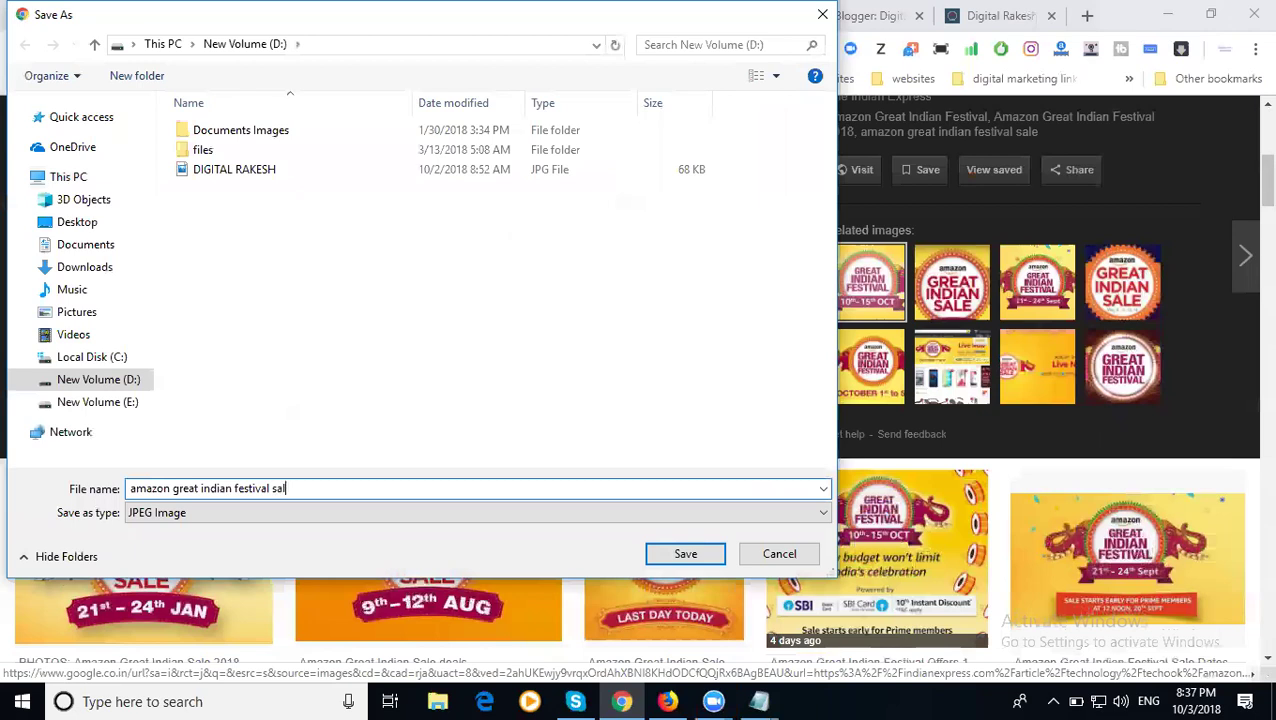
{"action": "type", "text": "e 2018"}
{"action": "key", "text": "ctrl+a"}
{"action": "key", "text": "ctrl+c"}
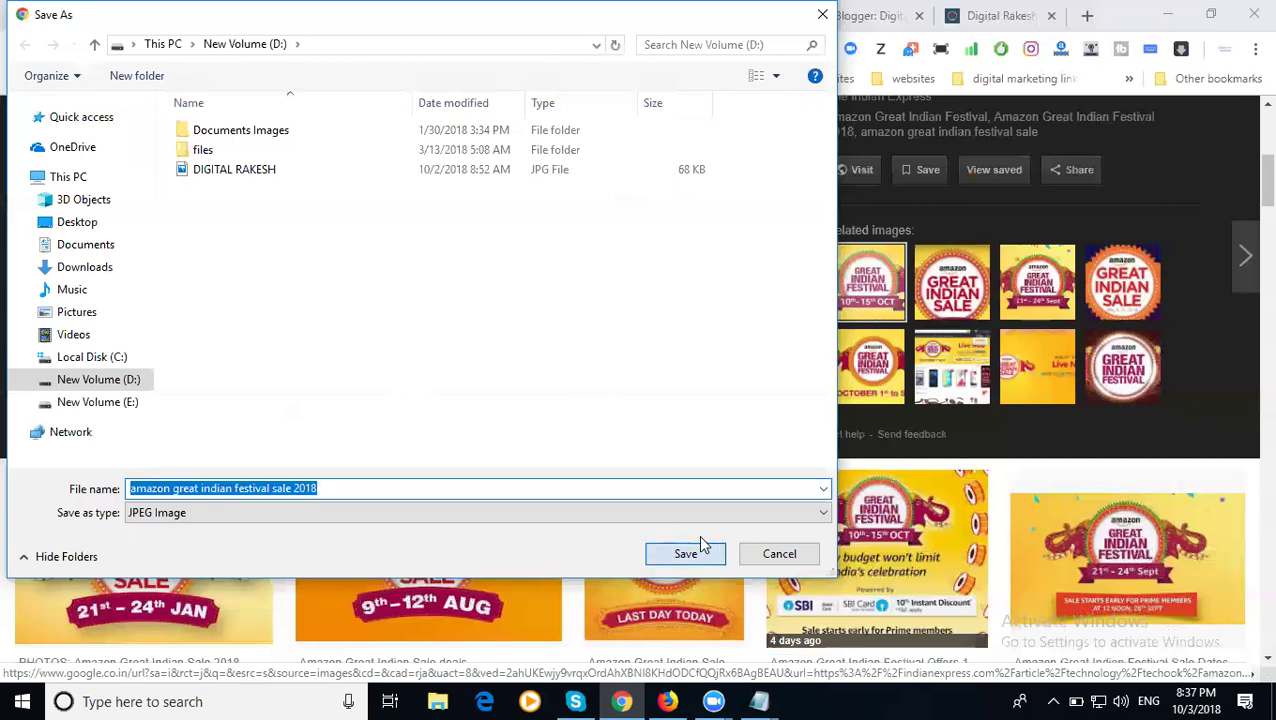
- Save the banner image, then search Google for 'amazon great indian festival sale 2018'
{"action": "left_click", "coordinate": [700, 538]}
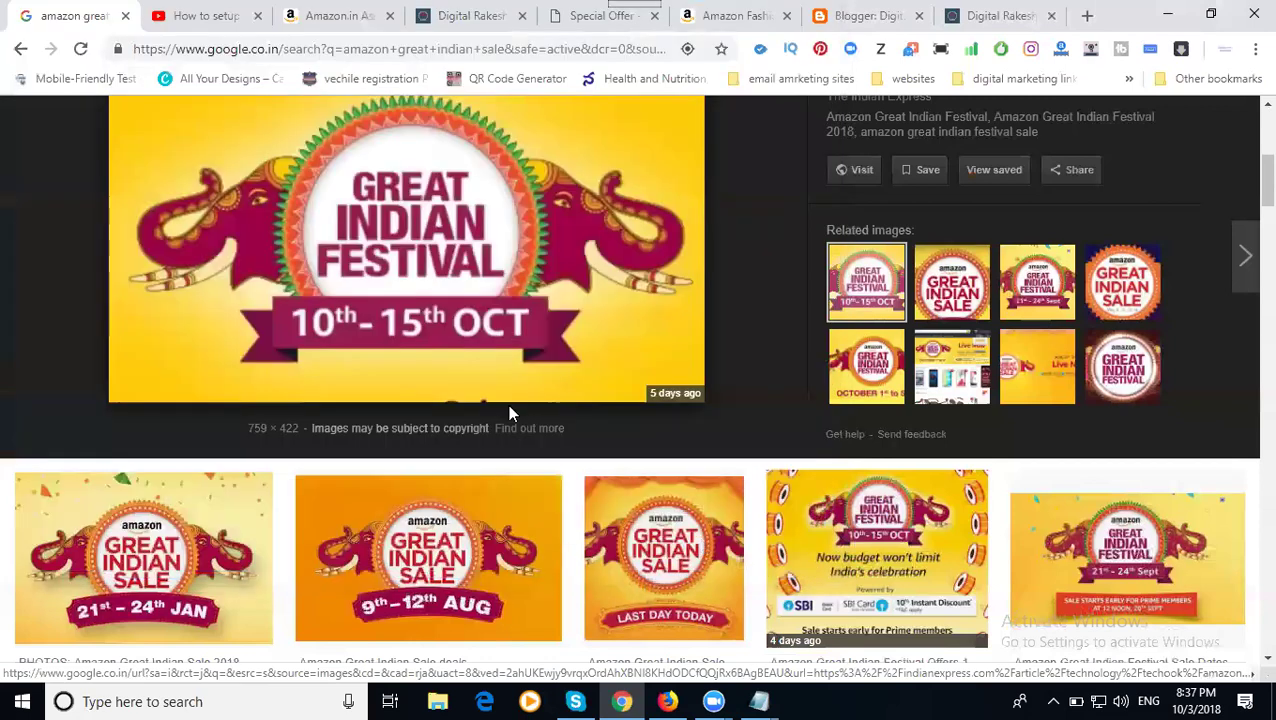
{"action": "scroll", "coordinate": [216, 148], "scroll_direction": "up", "scroll_amount": 5}
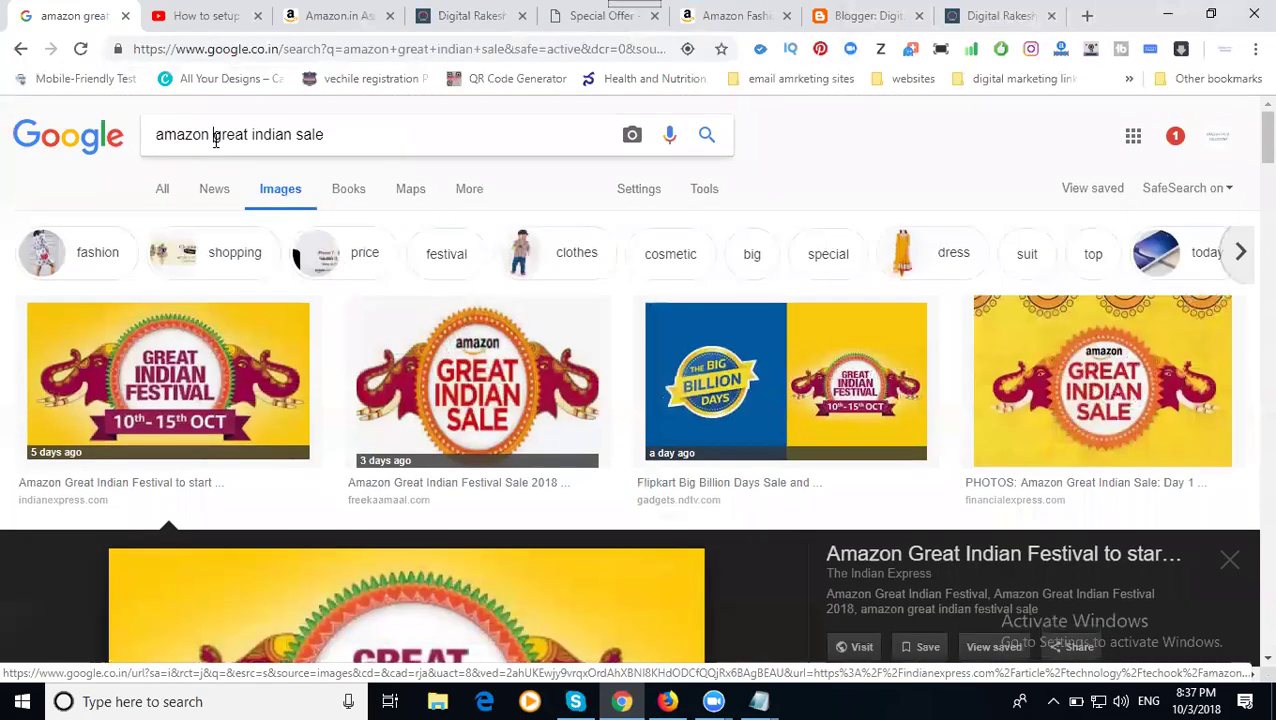
{"action": "triple_click", "coordinate": [215, 137]}
{"action": "key", "text": "ctrl+v"}
{"action": "key", "text": "Return"}
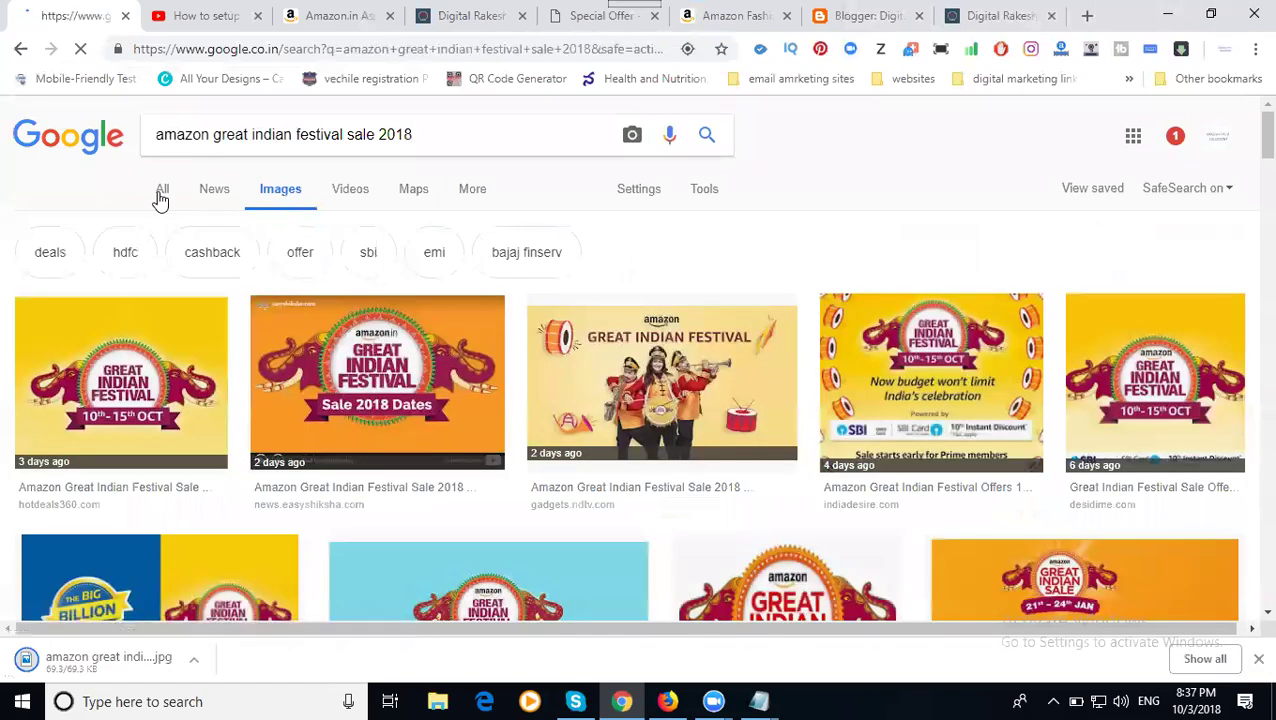
- Show all web results for the sale search and return to the Special Offer page
{"action": "left_click", "coordinate": [160, 199]}
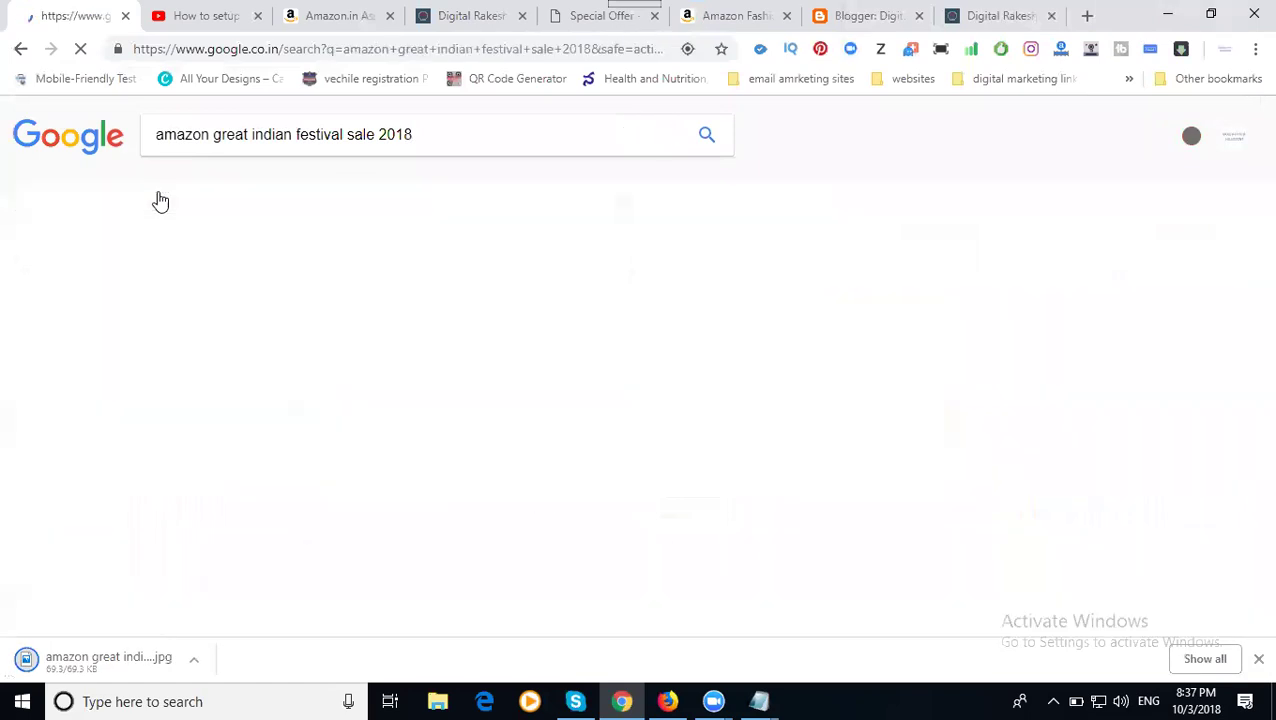
{"action": "triple_click", "coordinate": [305, 131]}
{"action": "key", "text": "ctrl+c"}
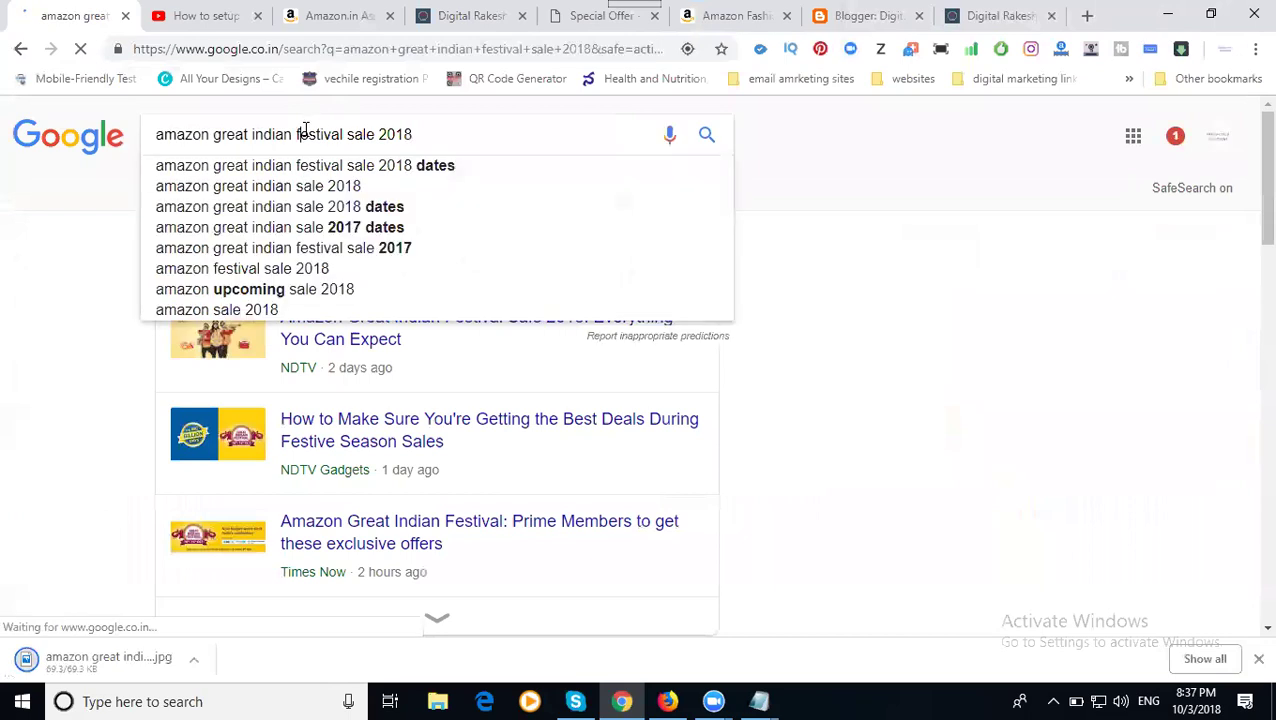
{"action": "left_click", "coordinate": [568, 20]}
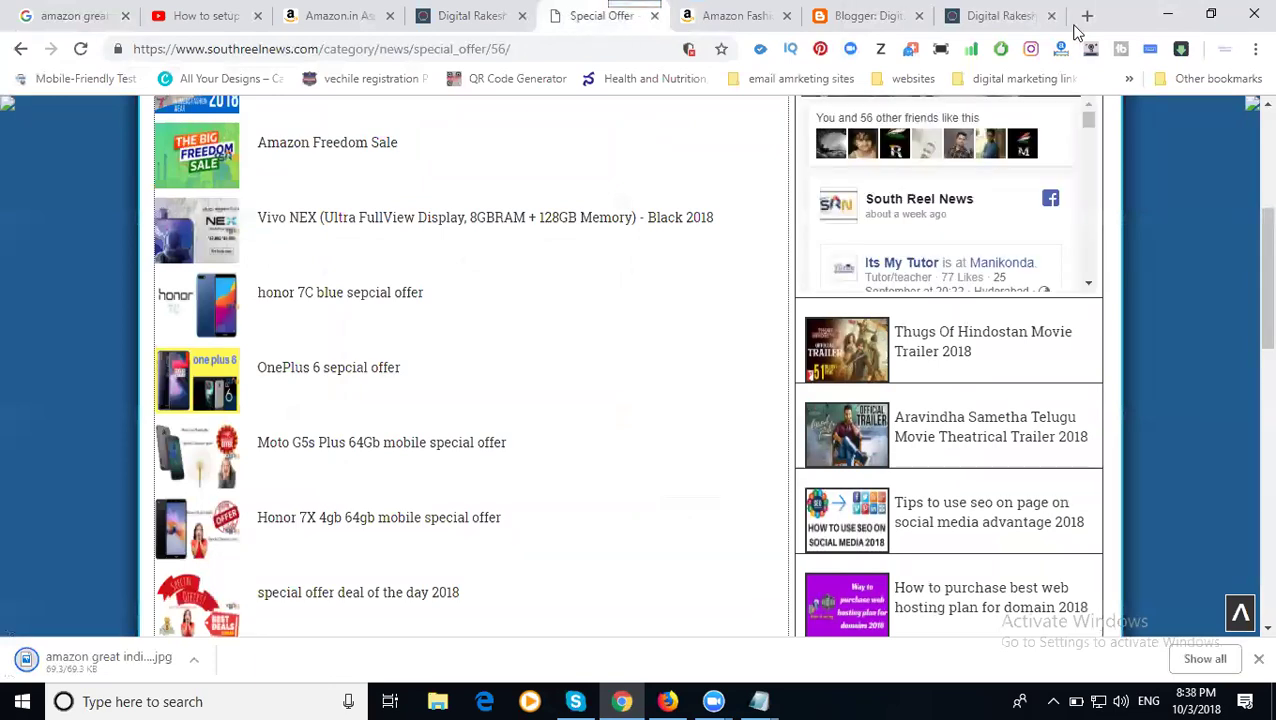
- Sign in at southreelnews.com/admin in a new tab and go to the Posts list
{"action": "left_click", "coordinate": [1087, 17]}
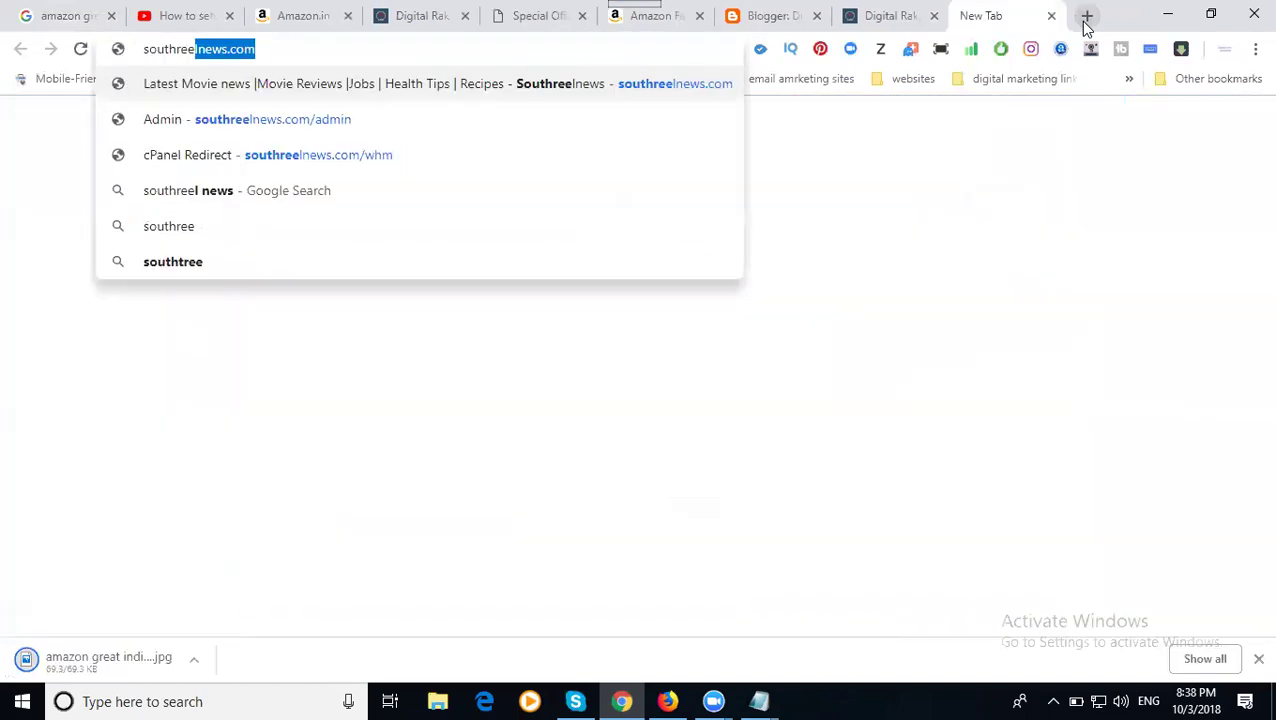
{"action": "key", "text": "Down"}
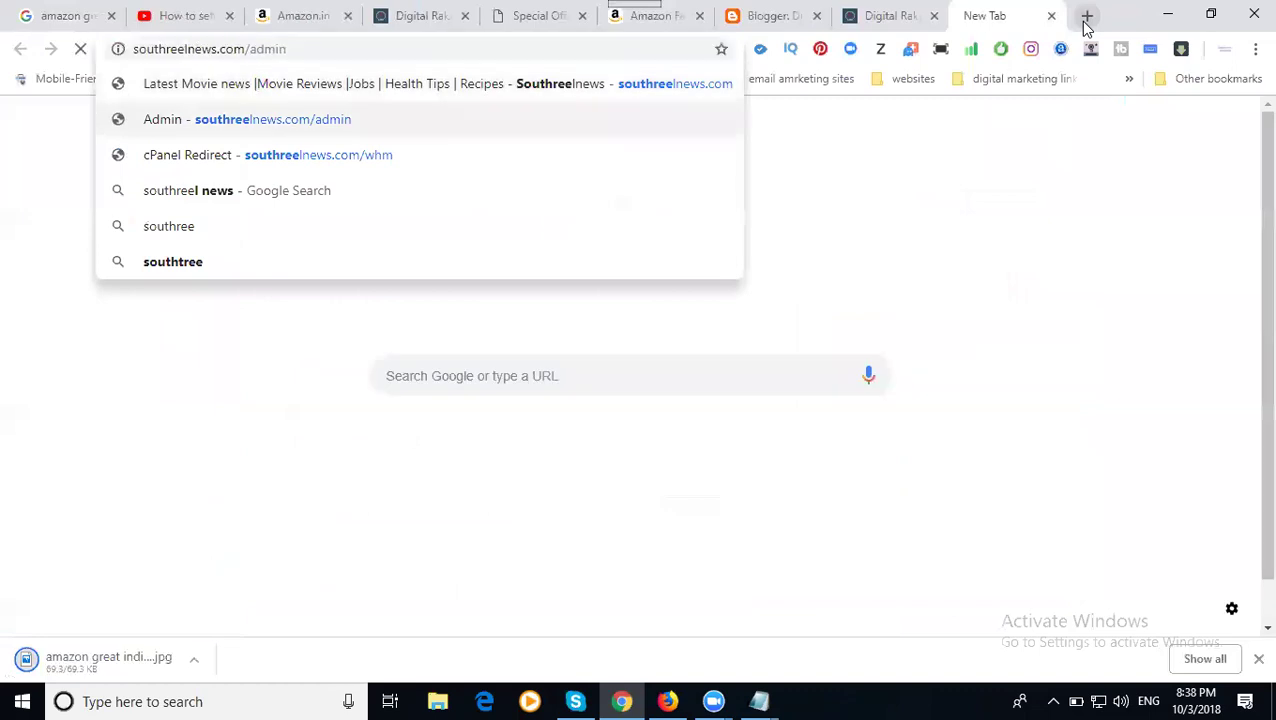
{"action": "key", "text": "Return"}
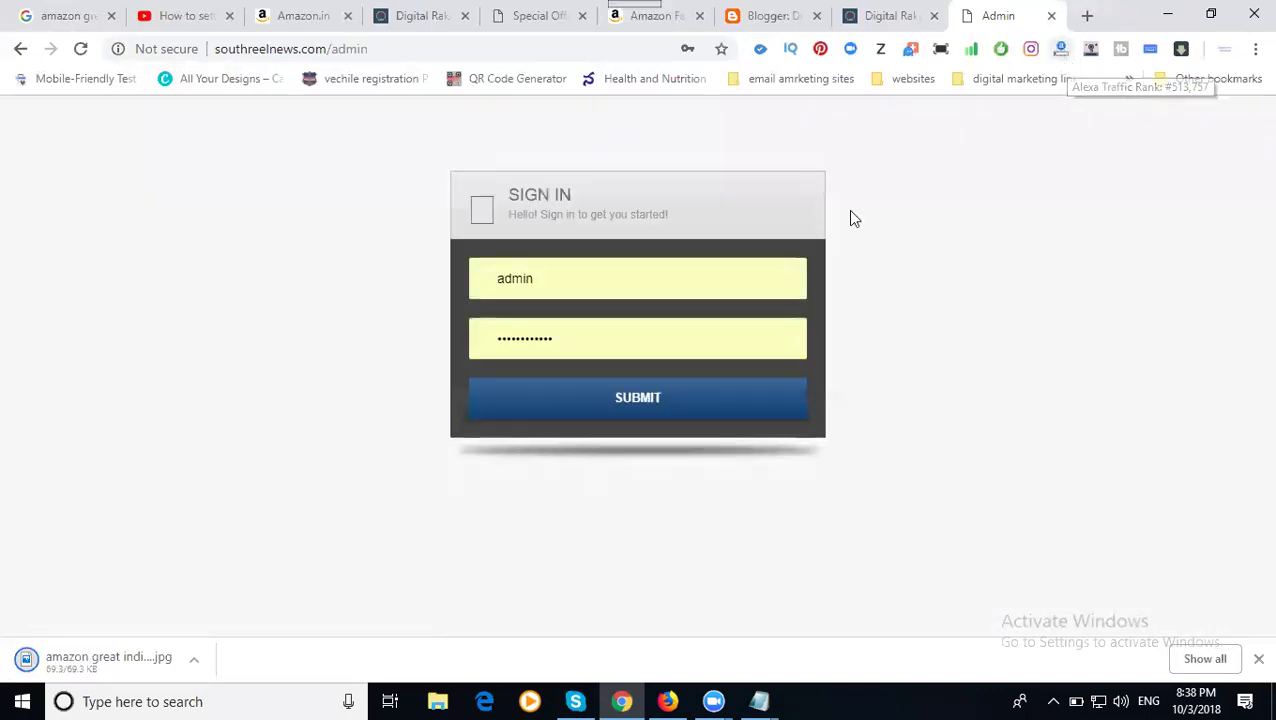
{"action": "left_click", "coordinate": [686, 402]}
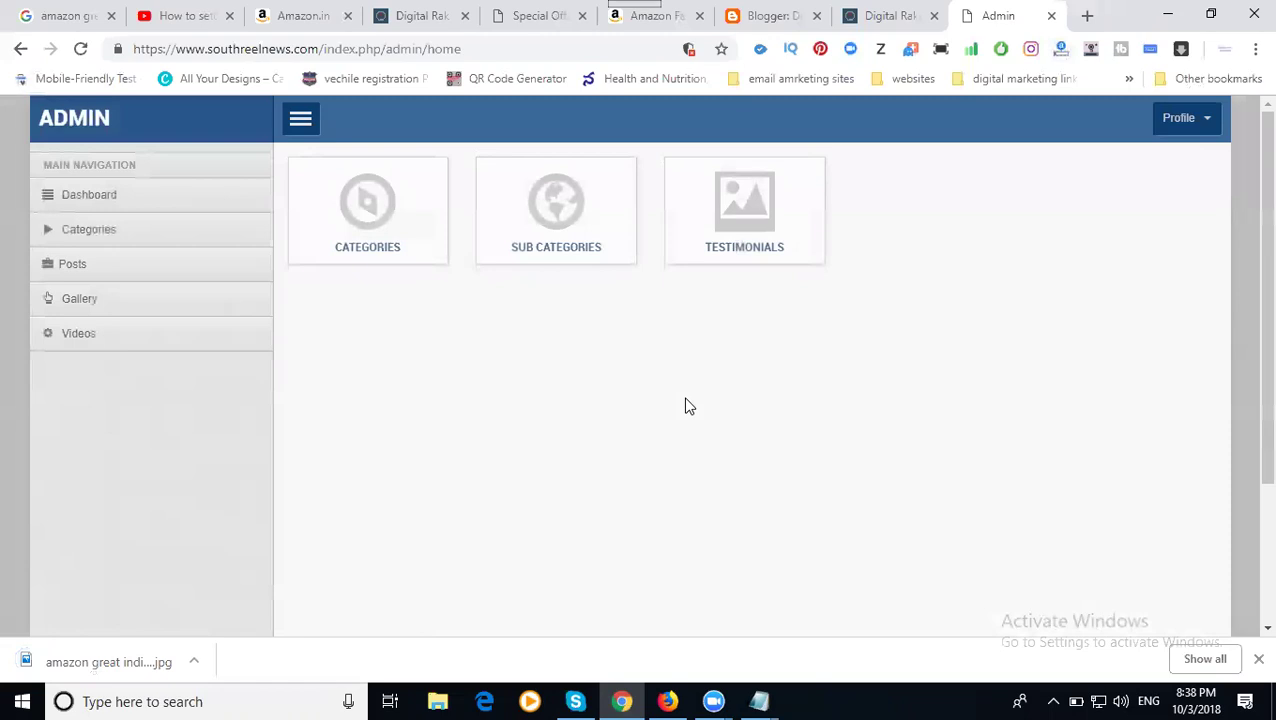
{"action": "left_click", "coordinate": [94, 266]}
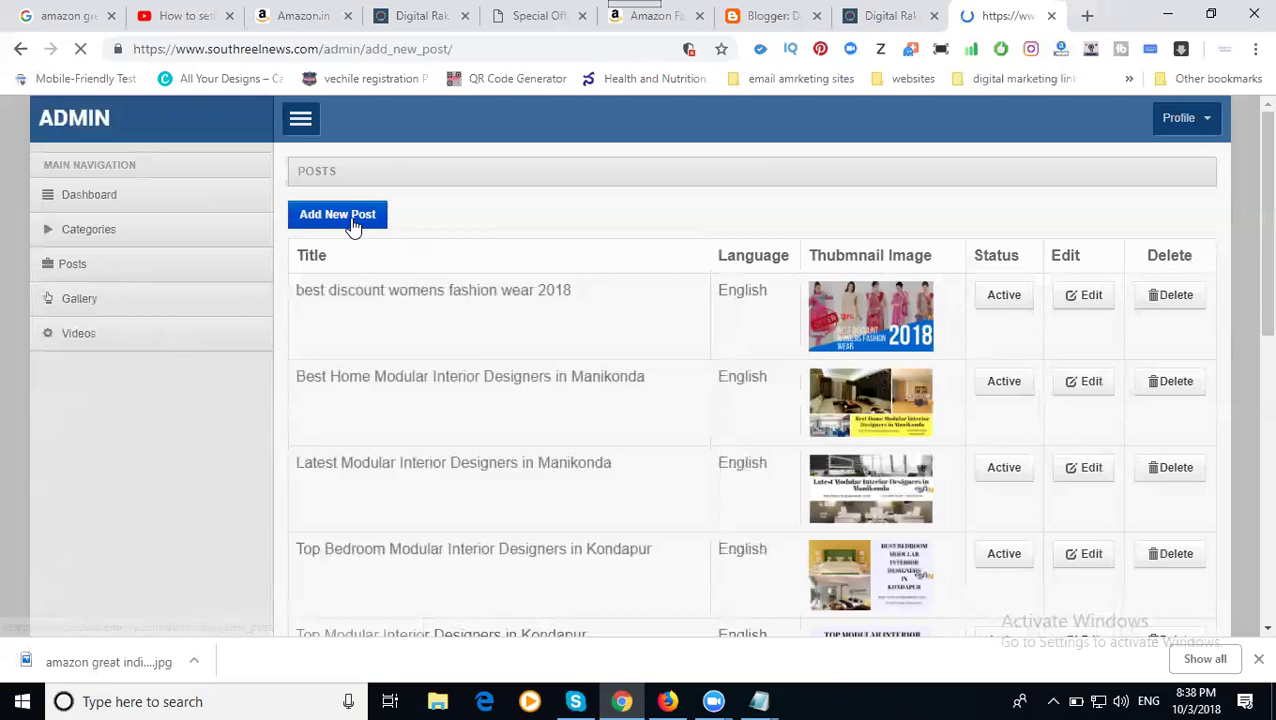
- Paste the sale name as post title and description, with English language and a category chosen
{"action": "left_click", "coordinate": [579, 221]}
{"action": "key", "text": "ctrl+v"}
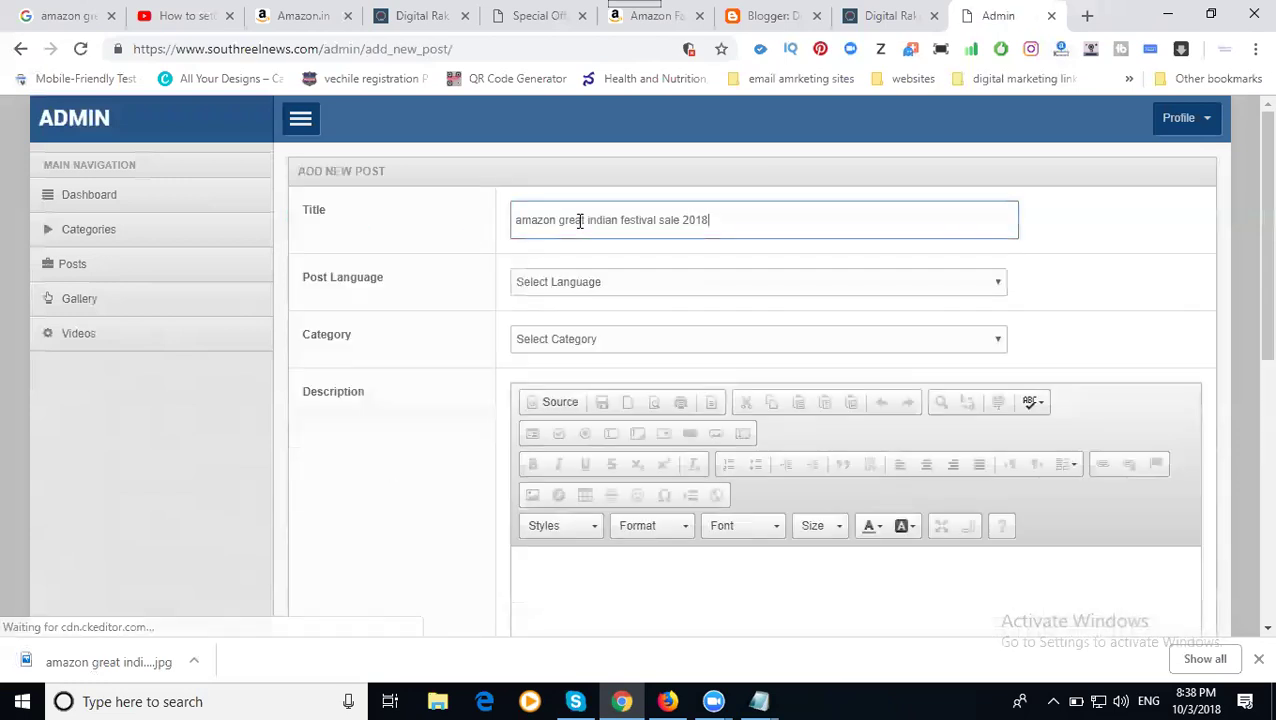
{"action": "scroll", "coordinate": [518, 197], "scroll_direction": "down", "scroll_amount": 1}
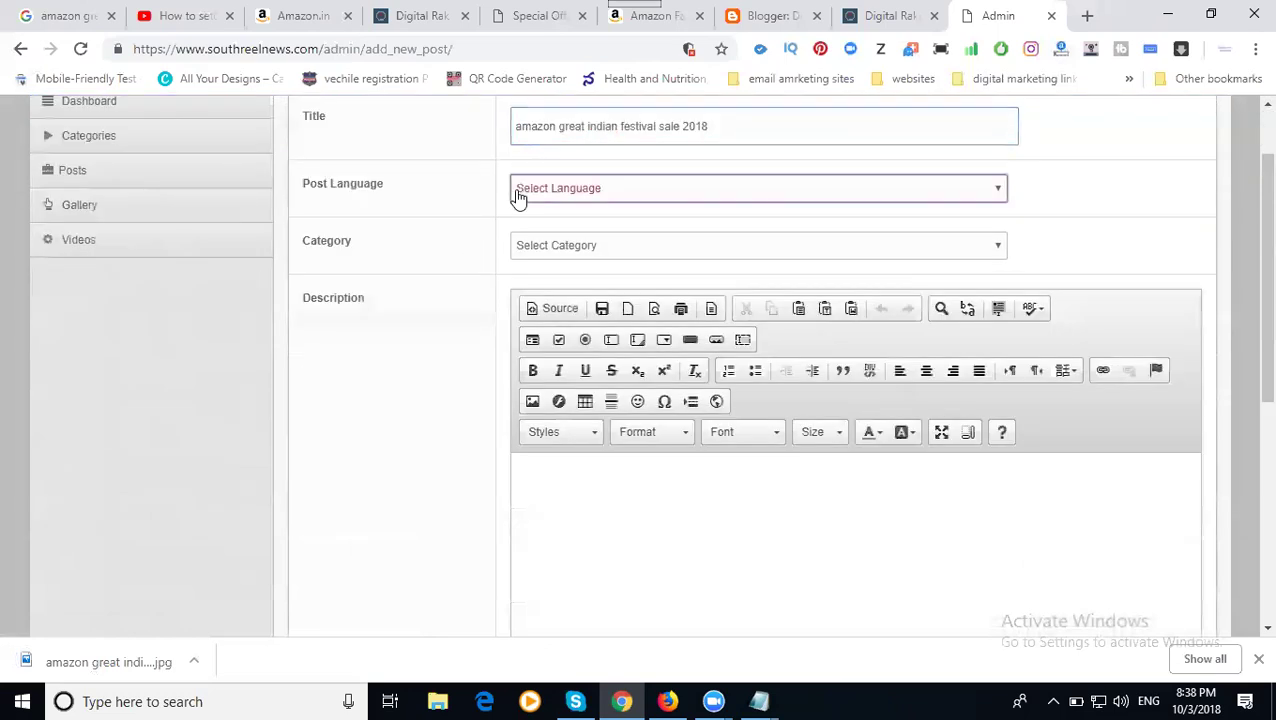
{"action": "left_click", "coordinate": [535, 225]}
{"action": "left_click", "coordinate": [541, 245]}
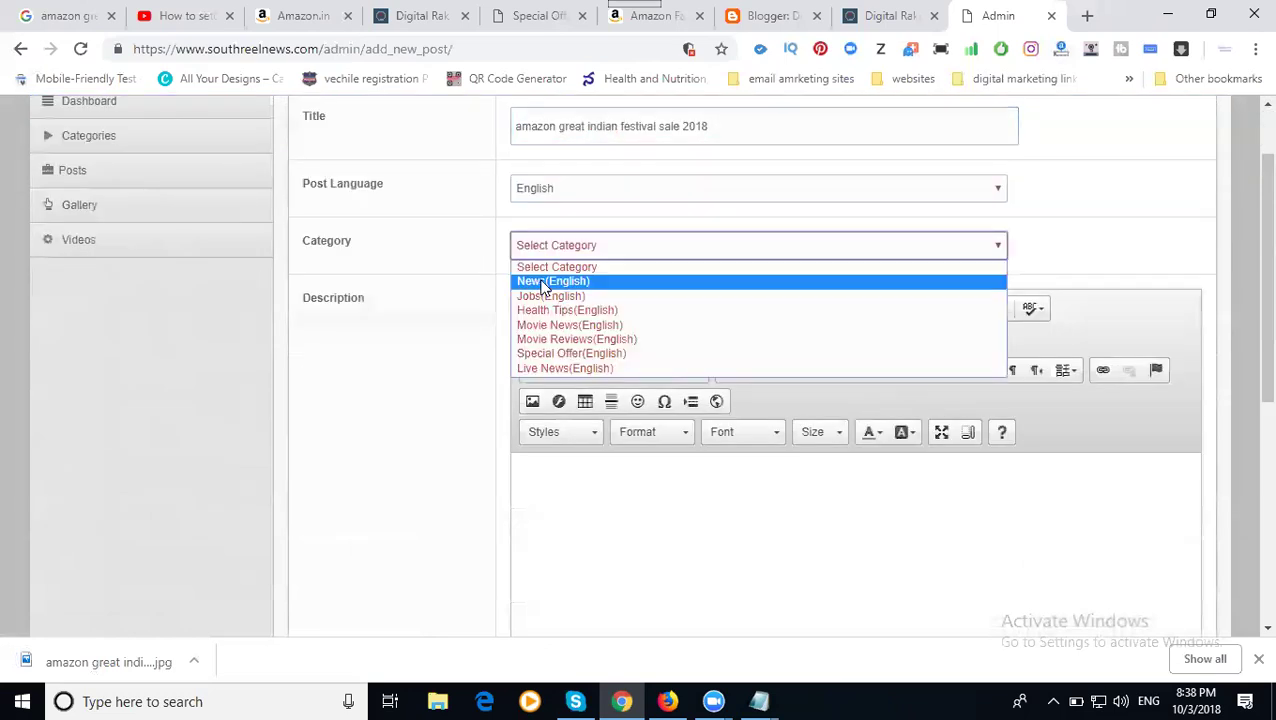
{"action": "left_click", "coordinate": [541, 283]}
{"action": "scroll", "coordinate": [478, 333], "scroll_direction": "down", "scroll_amount": 2}
{"action": "left_click", "coordinate": [545, 287]}
{"action": "key", "text": "ctrl+v"}
{"action": "scroll", "coordinate": [479, 358], "scroll_direction": "down", "scroll_amount": 3}
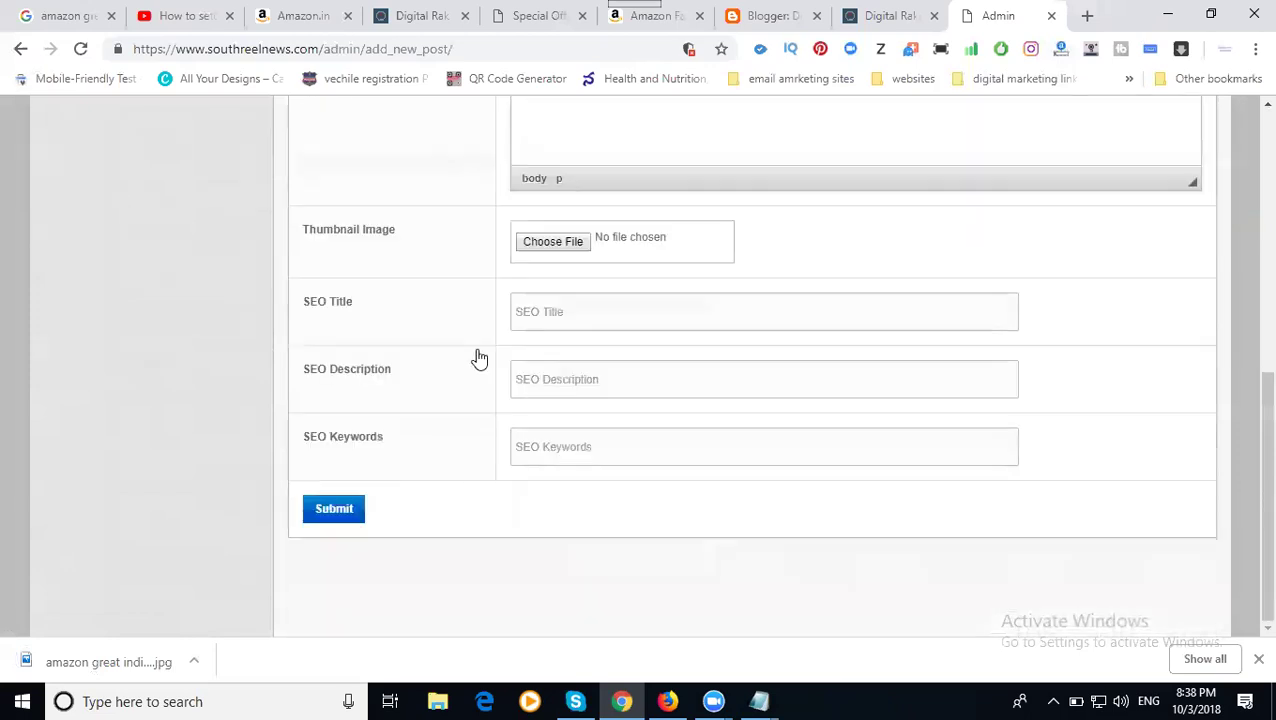
- Fill SEO title, description and keywords with the sale name and attach the sale thumbnail image
{"action": "left_click", "coordinate": [565, 316]}
{"action": "key", "text": "ctrl+v"}
{"action": "left_click", "coordinate": [559, 385]}
{"action": "key", "text": "ctrl+v"}
{"action": "left_click", "coordinate": [538, 445]}
{"action": "key", "text": "ctrl+v"}
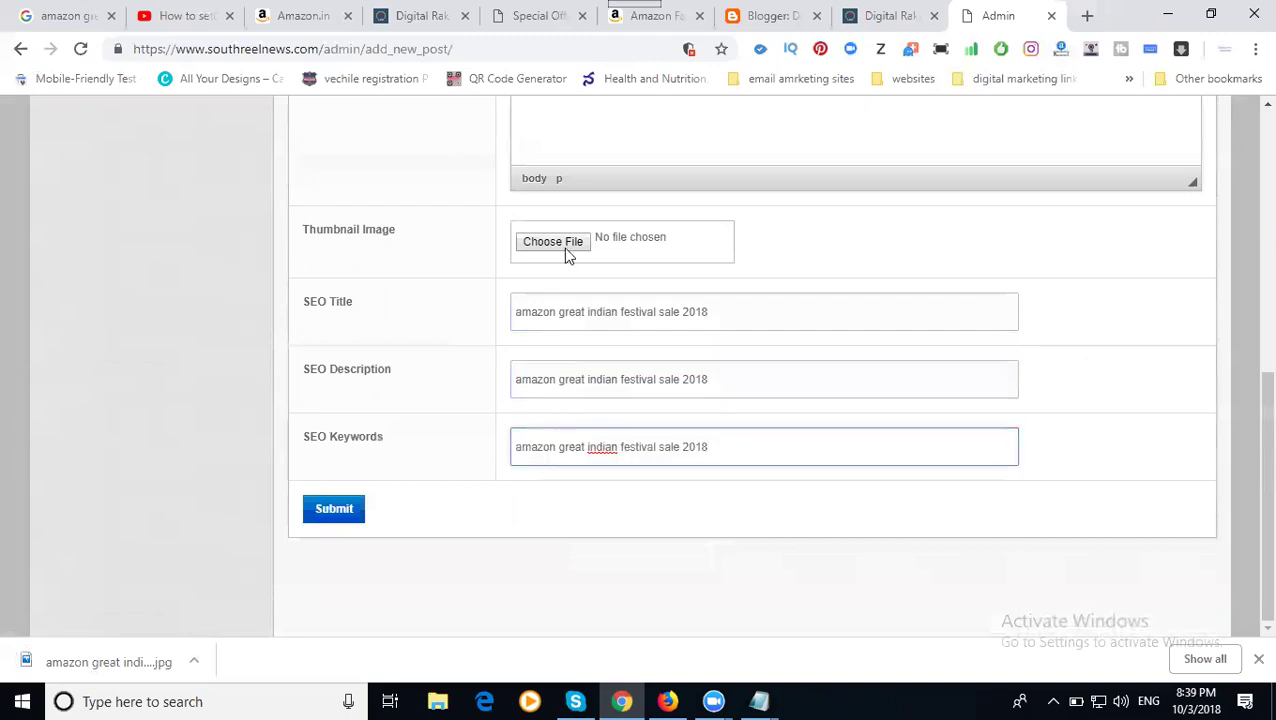
{"action": "left_click", "coordinate": [563, 247]}
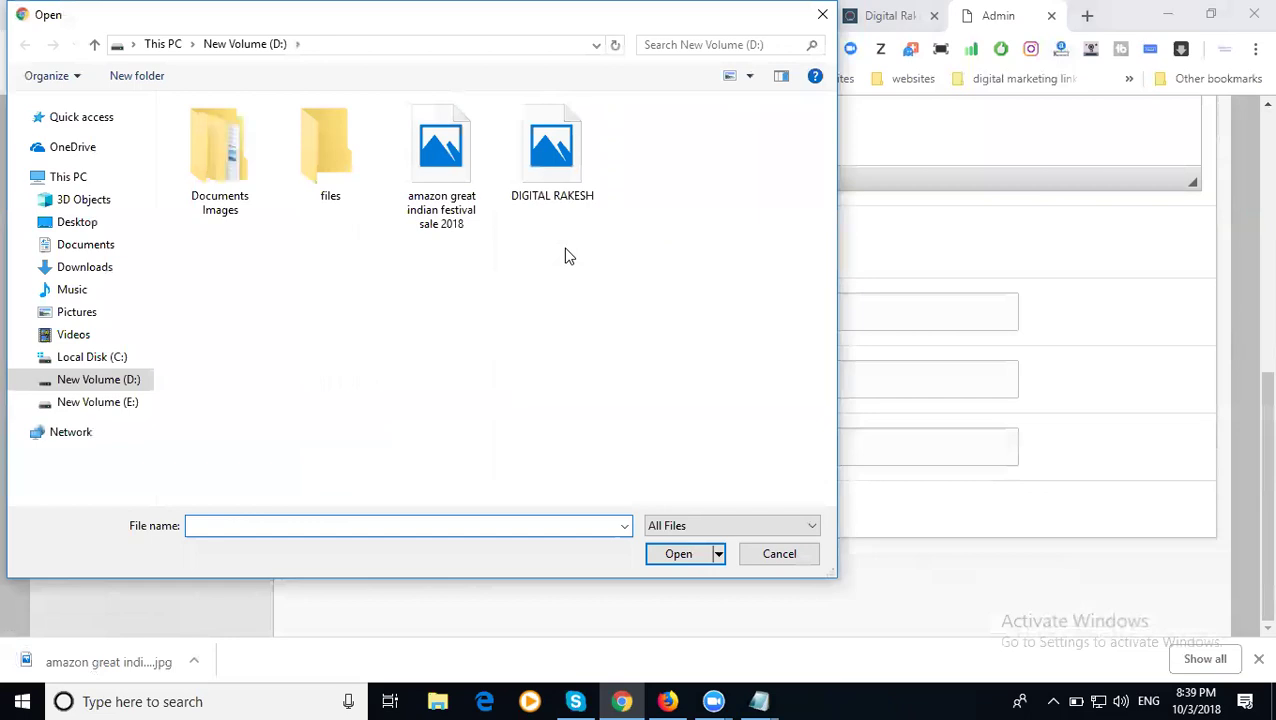
{"action": "double_click", "coordinate": [450, 190]}
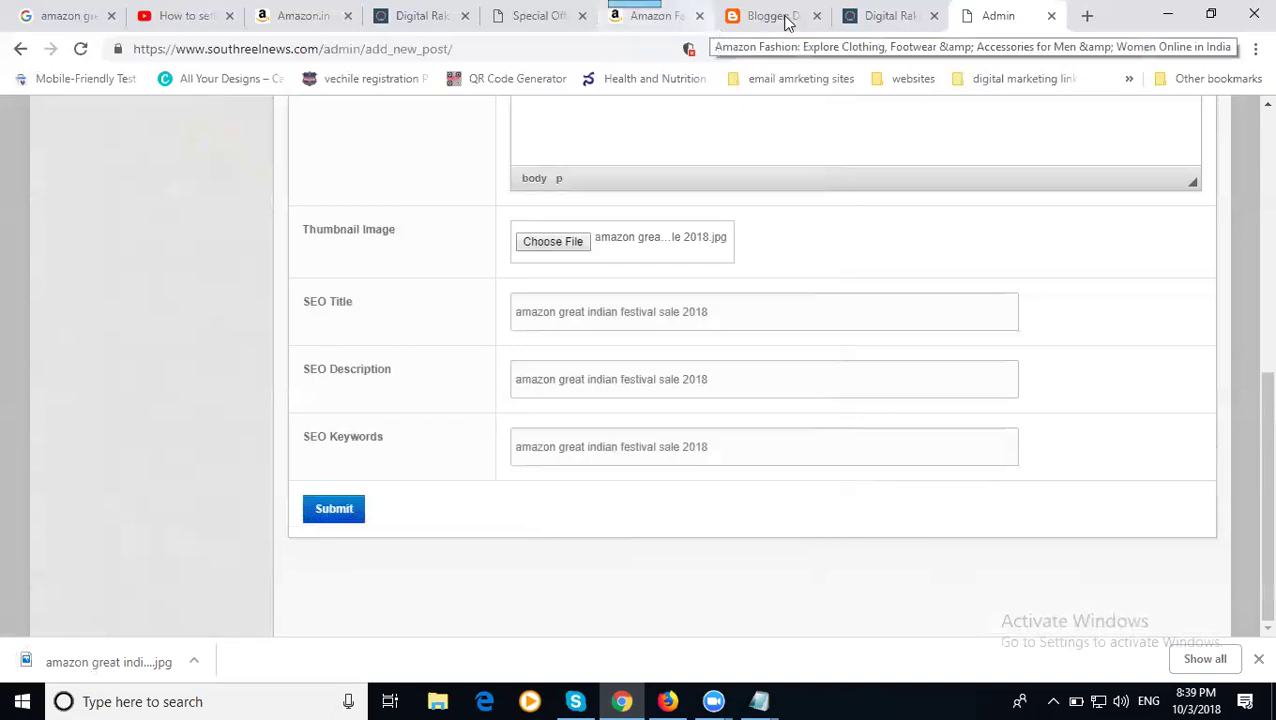
- Close the Blogger and Digital Rakesh tabs and open Amazon Associates' Product Links page
{"action": "left_click", "coordinate": [816, 17]}
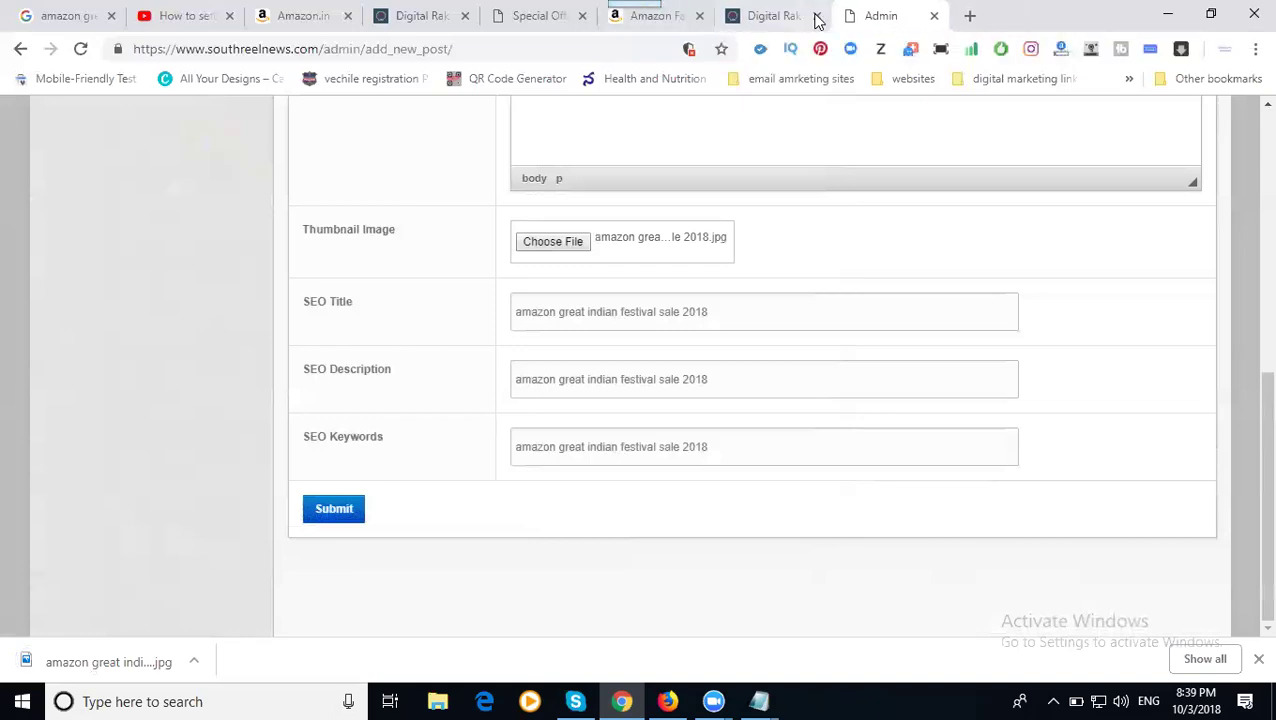
{"action": "left_click", "coordinate": [816, 17]}
{"action": "left_click", "coordinate": [309, 20]}
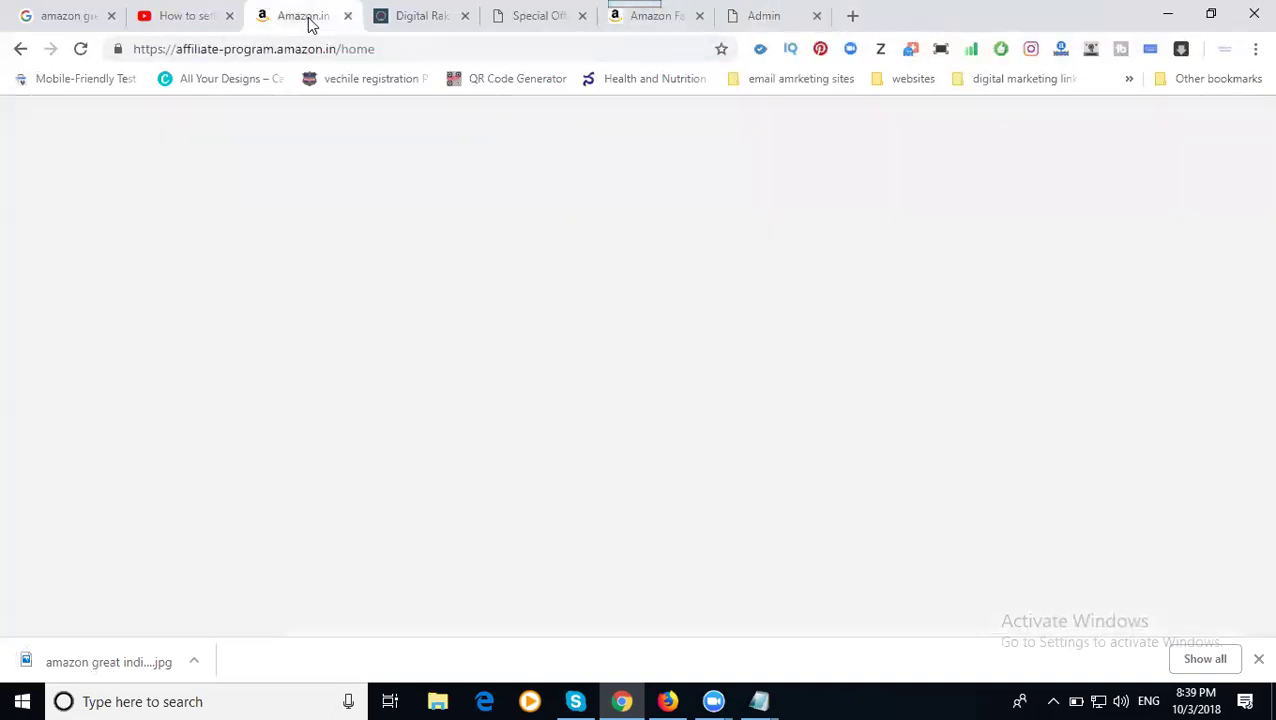
{"action": "scroll", "coordinate": [345, 212], "scroll_direction": "up", "scroll_amount": 3}
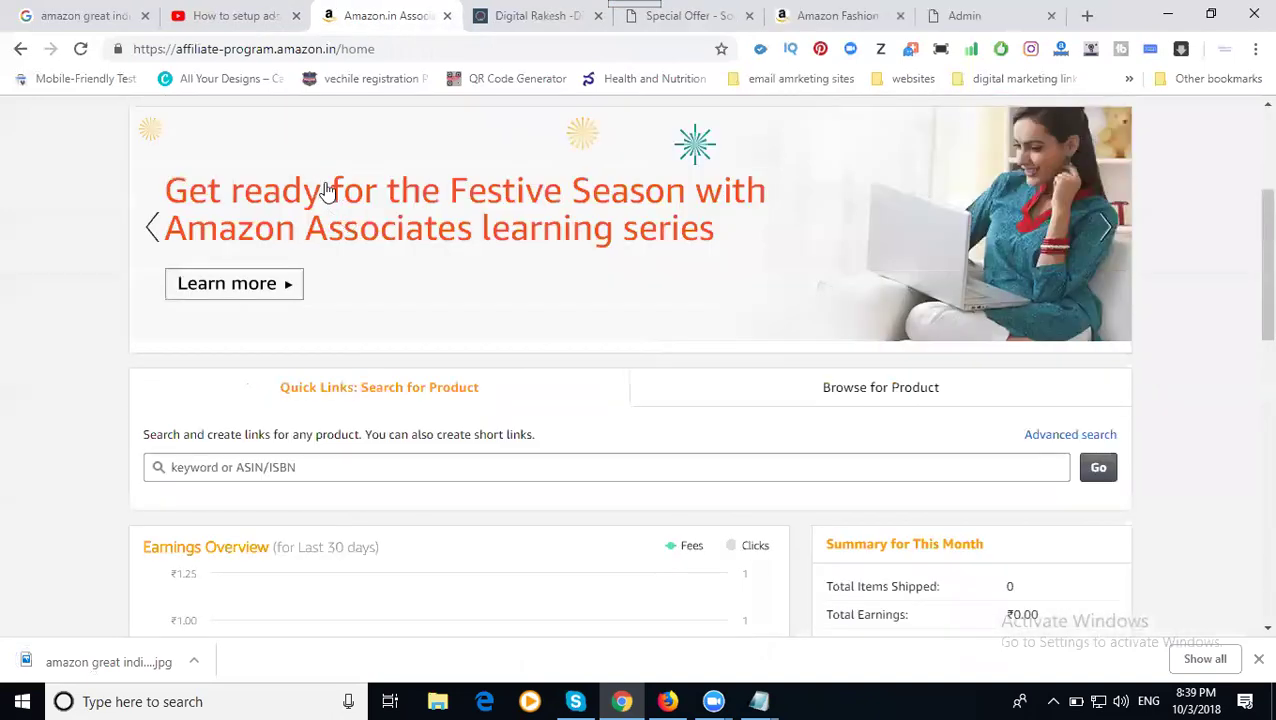
{"action": "scroll", "coordinate": [326, 190], "scroll_direction": "up", "scroll_amount": 2}
{"action": "mouse_move", "coordinate": [239, 131]}
{"action": "left_click", "coordinate": [268, 165]}
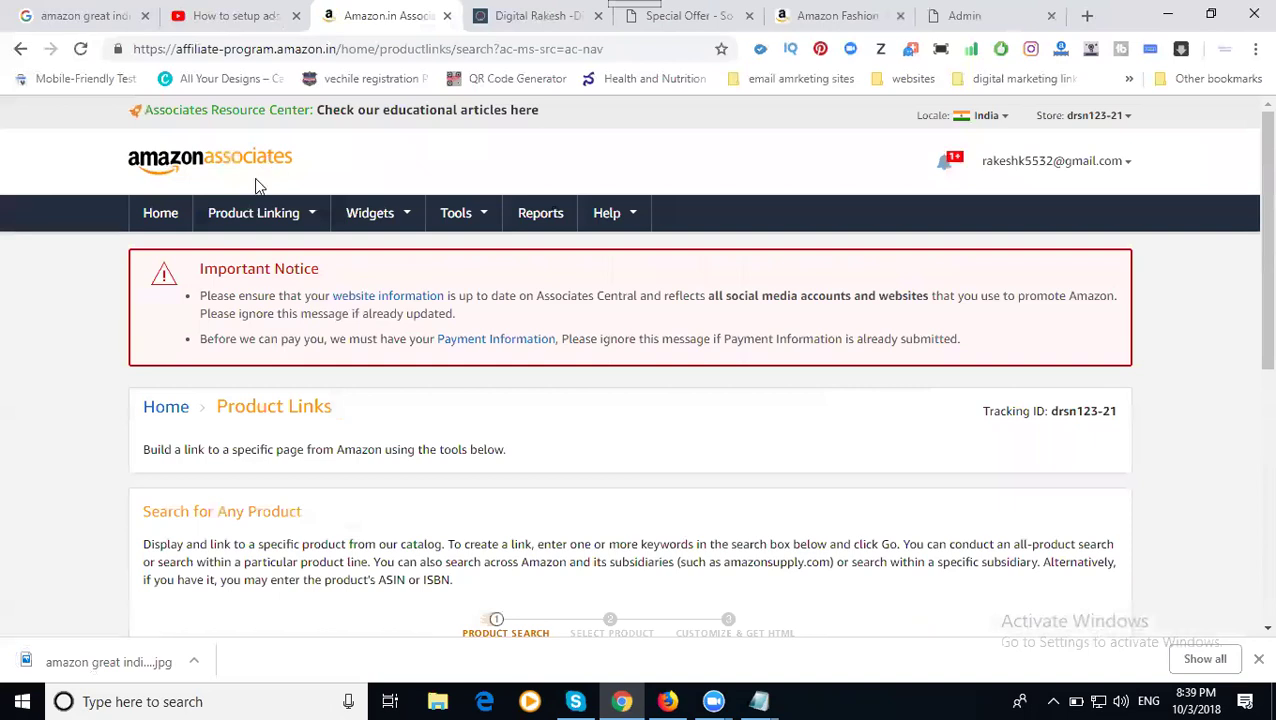
- Search product links for 'mobile phone' and get a link for the Vivo V11 Pro
{"action": "scroll", "coordinate": [400, 330], "scroll_direction": "down", "scroll_amount": 5}
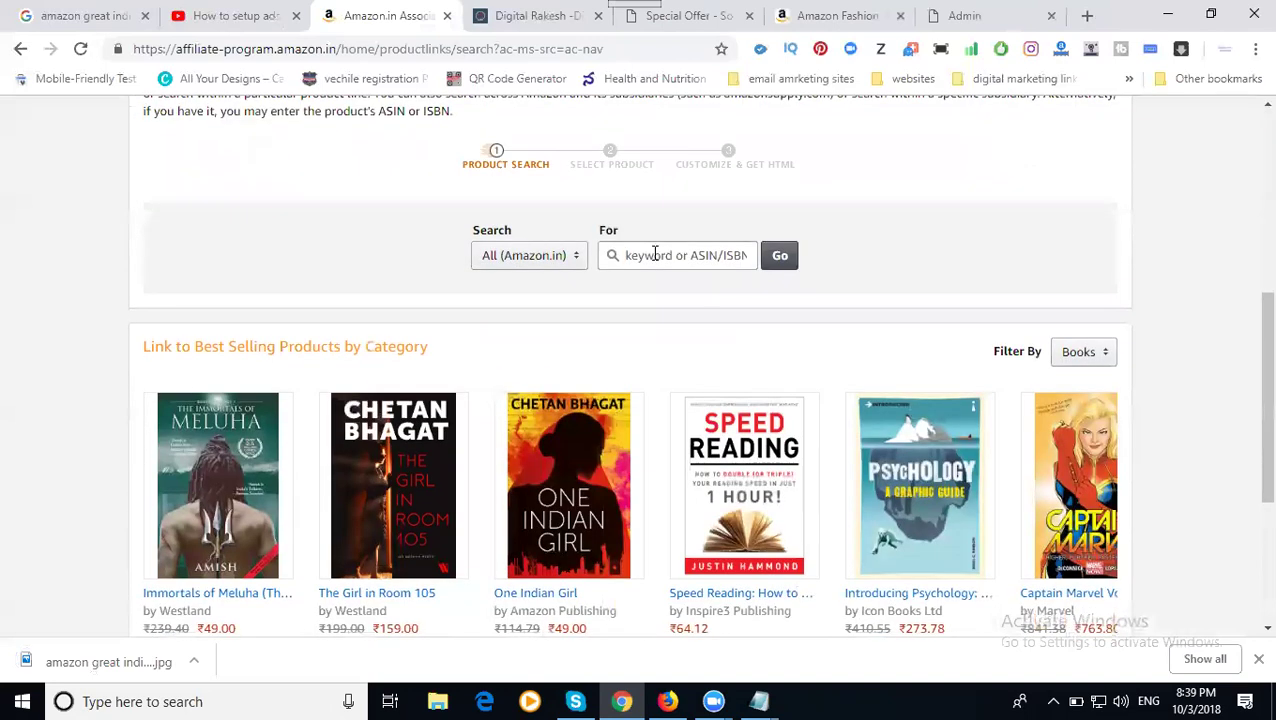
{"action": "left_click", "coordinate": [655, 255]}
{"action": "type", "text": "mobile"}
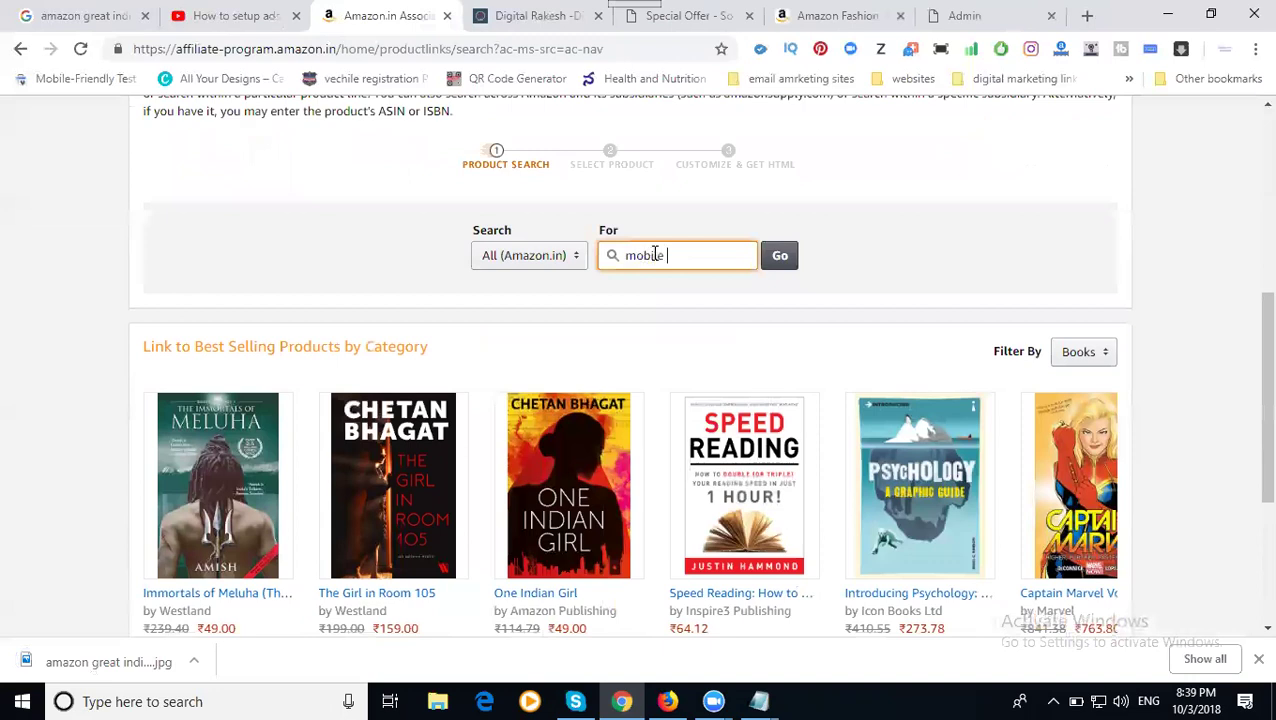
{"action": "type", "text": " phones"}
{"action": "key", "text": "Return"}
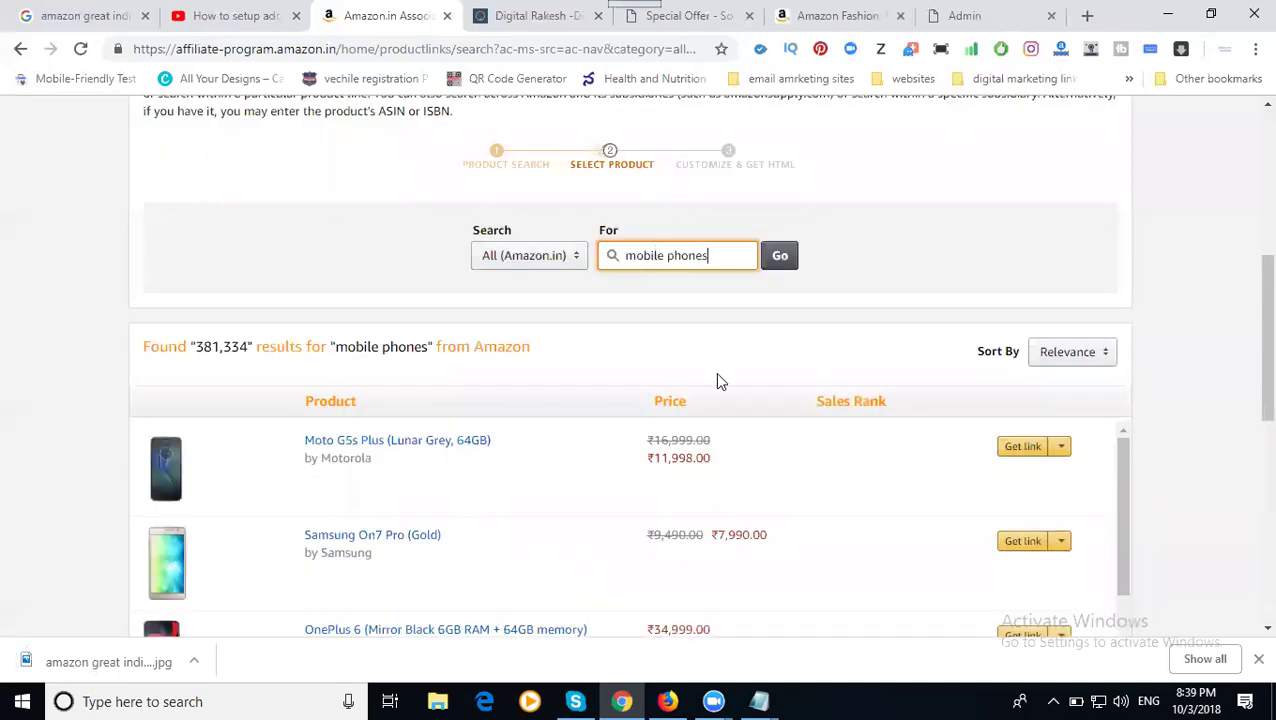
{"action": "scroll", "coordinate": [715, 372], "scroll_direction": "down", "scroll_amount": 3}
{"action": "scroll", "coordinate": [718, 385], "scroll_direction": "down", "scroll_amount": 2}
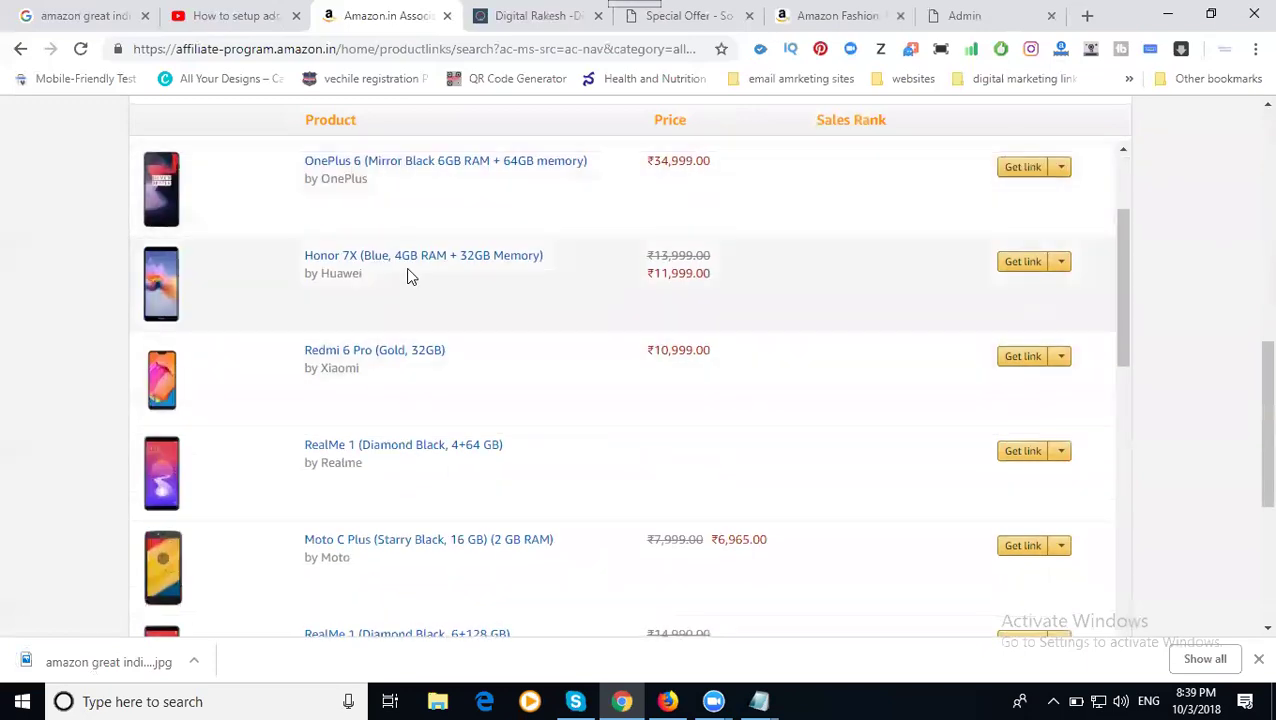
{"action": "scroll", "coordinate": [410, 278], "scroll_direction": "down", "scroll_amount": 2}
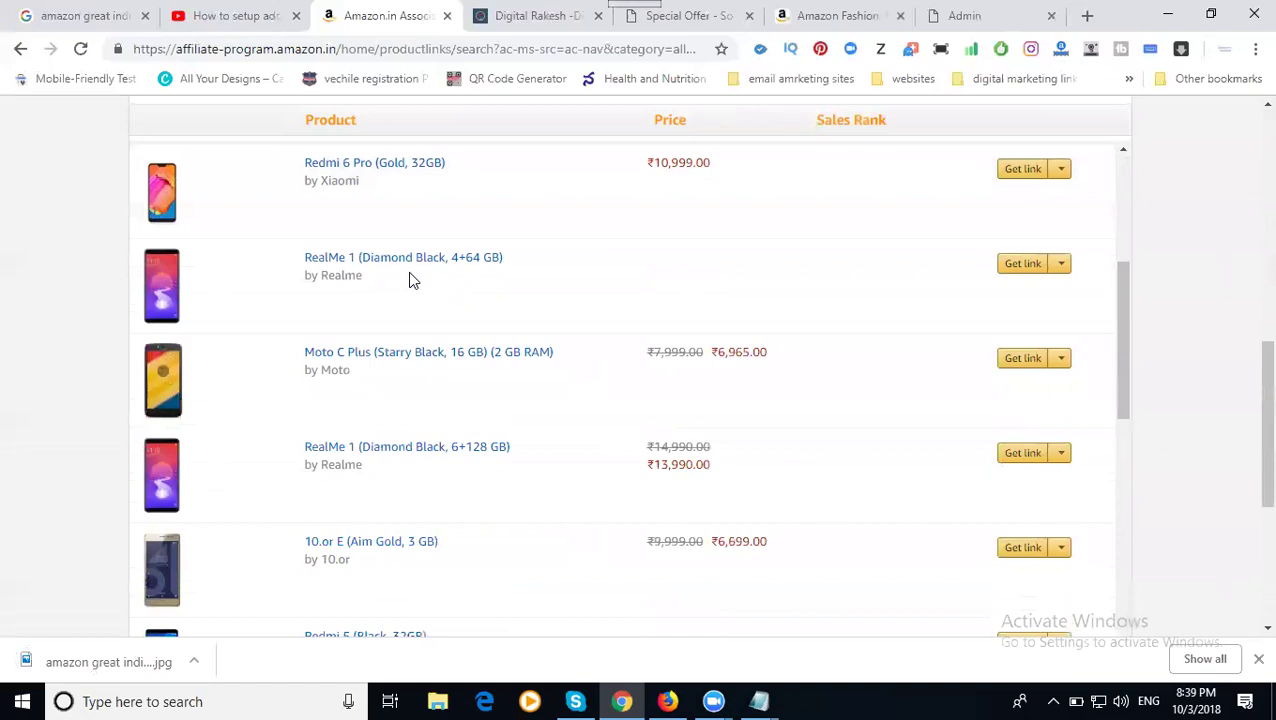
{"action": "scroll", "coordinate": [410, 280], "scroll_direction": "down", "scroll_amount": 2}
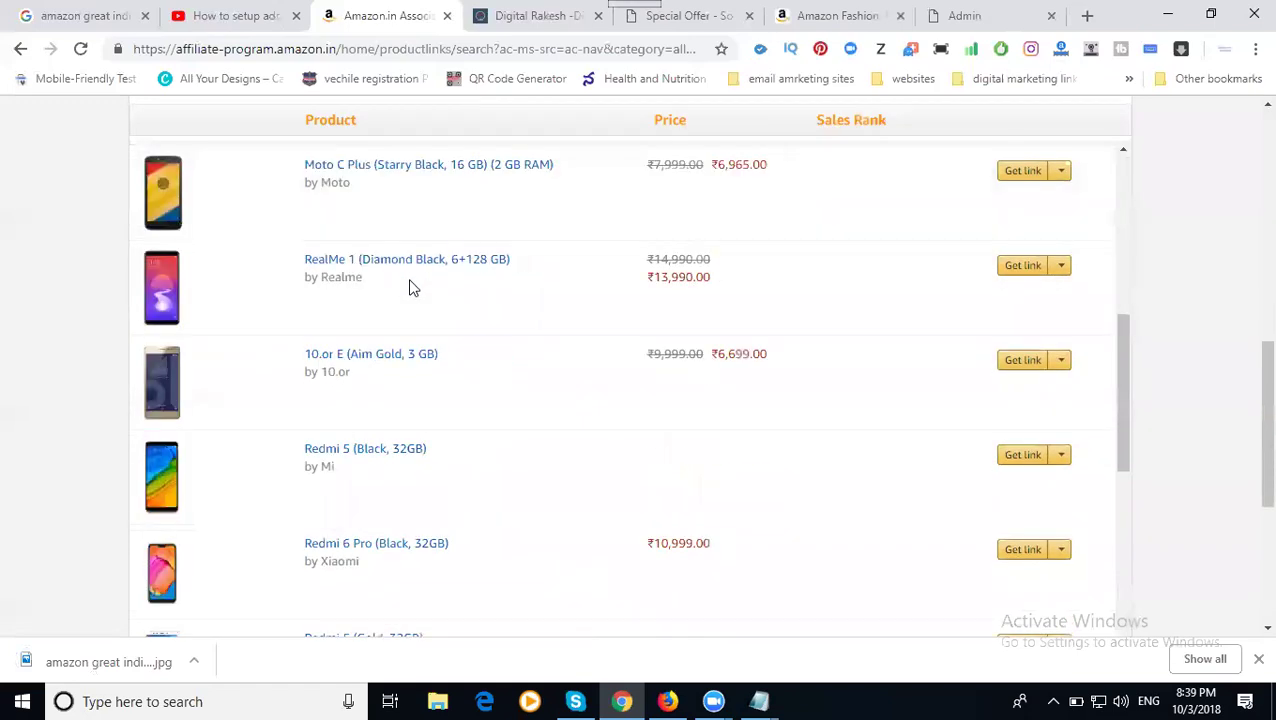
{"action": "scroll", "coordinate": [412, 288], "scroll_direction": "down", "scroll_amount": 1}
{"action": "scroll", "coordinate": [411, 291], "scroll_direction": "down", "scroll_amount": 2}
{"action": "scroll", "coordinate": [410, 297], "scroll_direction": "down", "scroll_amount": 3}
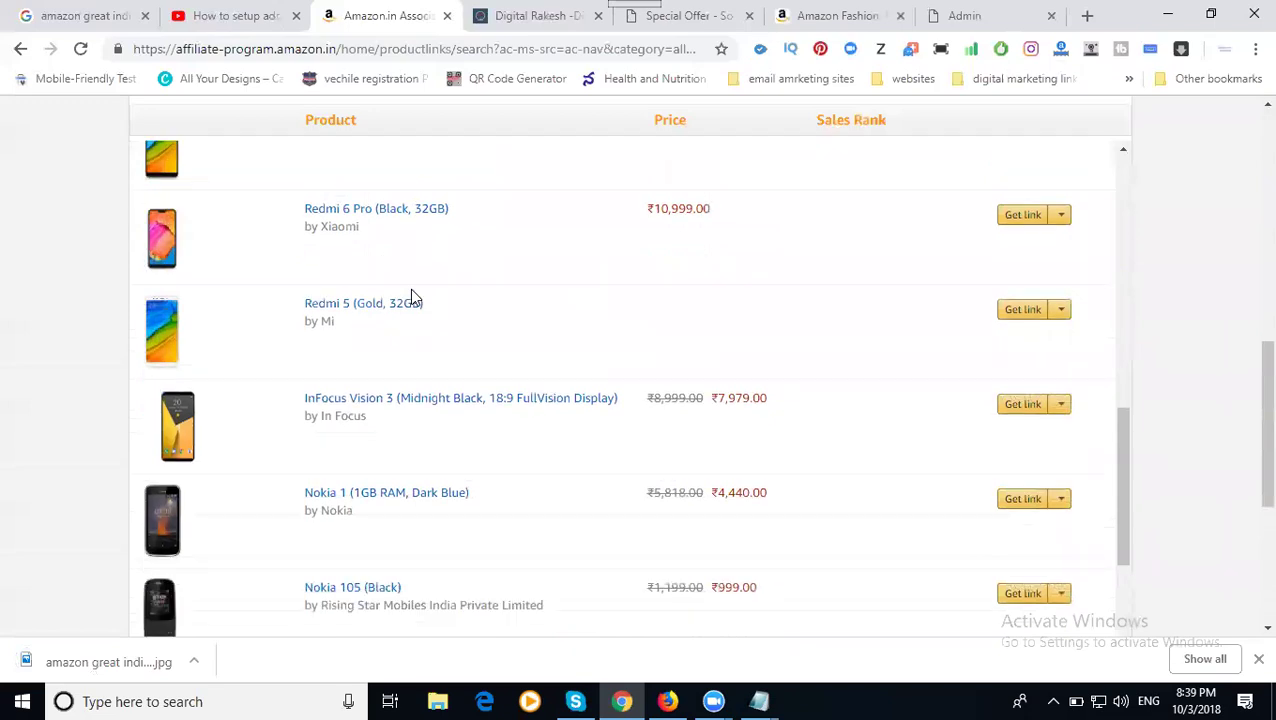
{"action": "scroll", "coordinate": [414, 297], "scroll_direction": "down", "scroll_amount": 4}
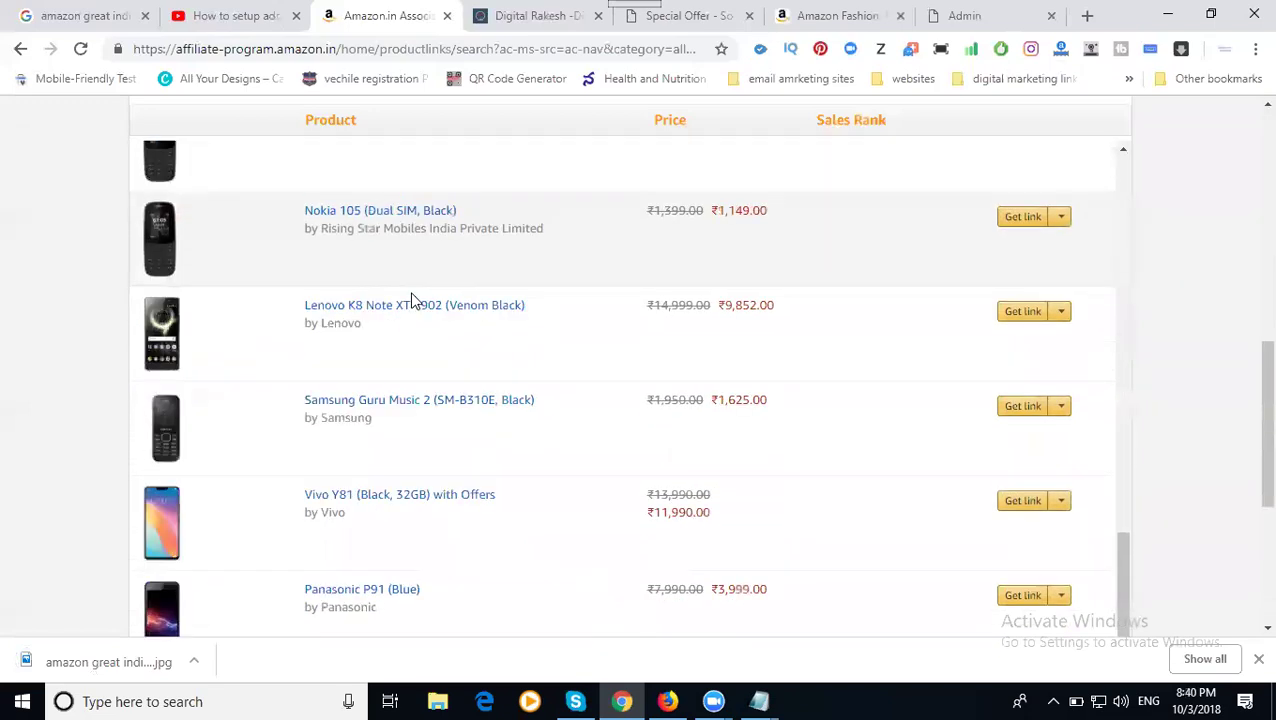
{"action": "scroll", "coordinate": [413, 310], "scroll_direction": "down", "scroll_amount": 3}
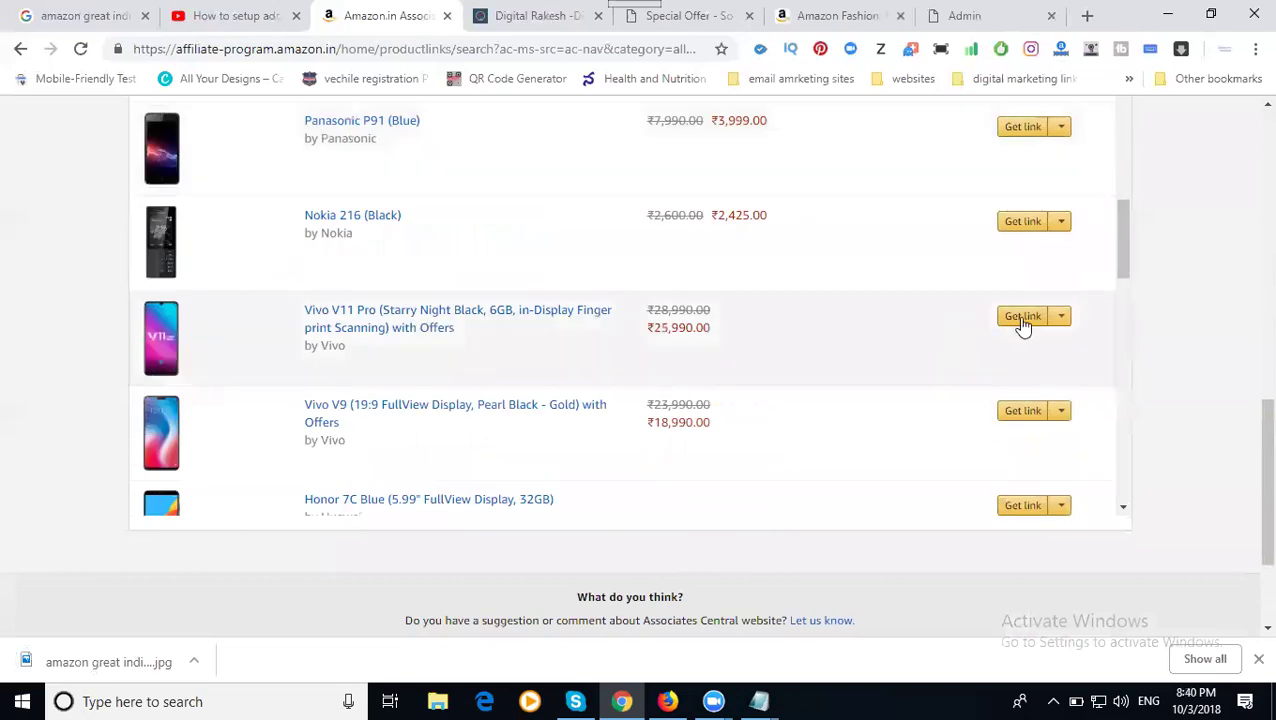
{"action": "left_click", "coordinate": [1022, 322]}
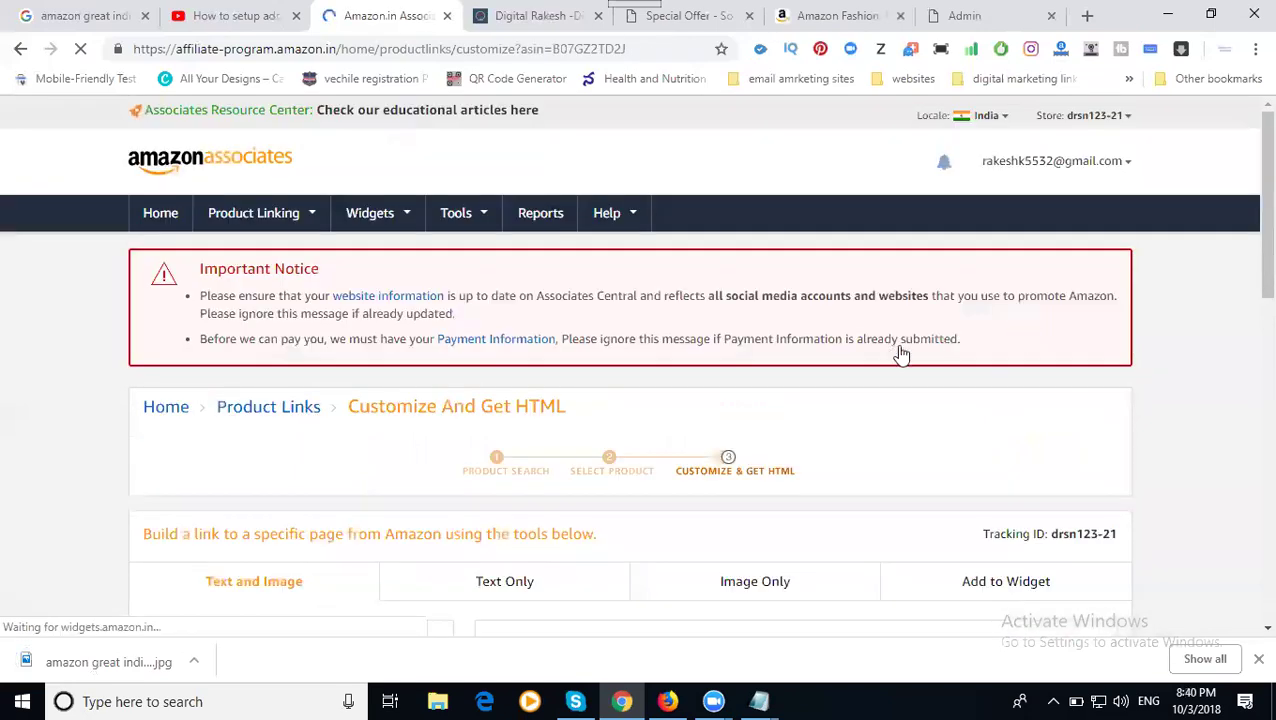
- Switch the Vivo V11 Pro link to Image Only and select its HTML code
{"action": "scroll", "coordinate": [900, 353], "scroll_direction": "down", "scroll_amount": 9}
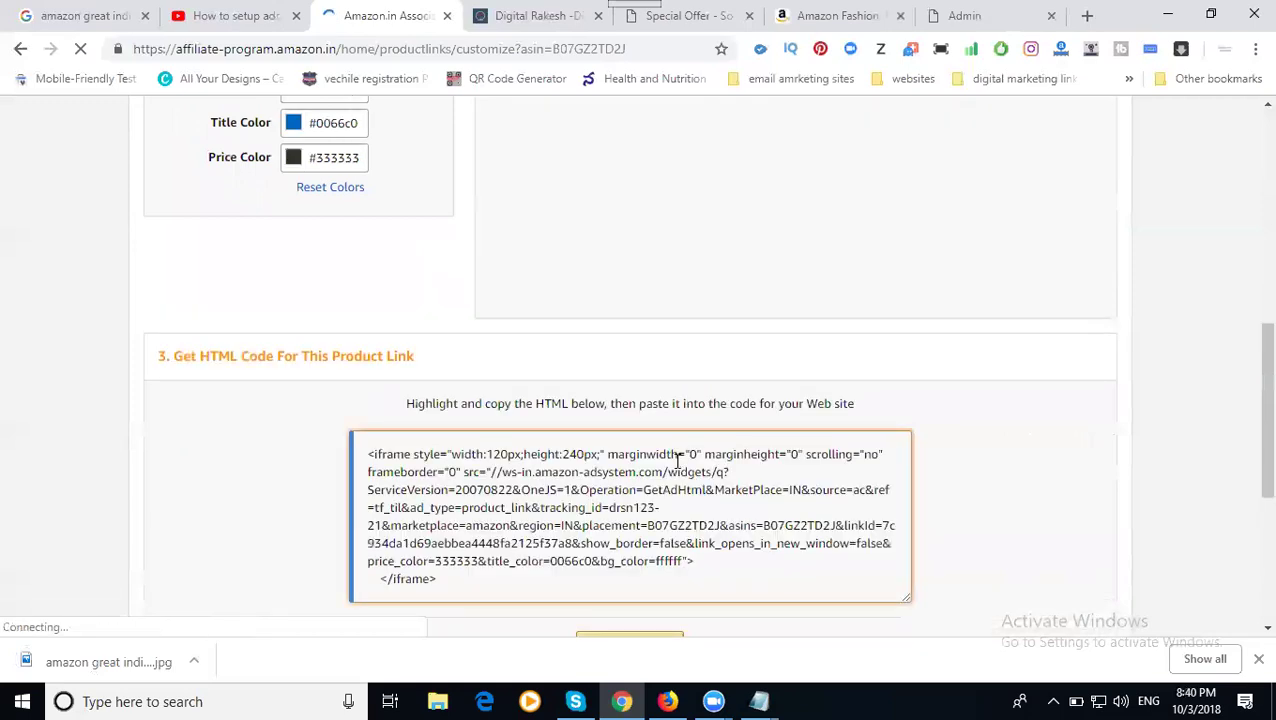
{"action": "left_click", "coordinate": [678, 460]}
{"action": "scroll", "coordinate": [686, 420], "scroll_direction": "up", "scroll_amount": 9}
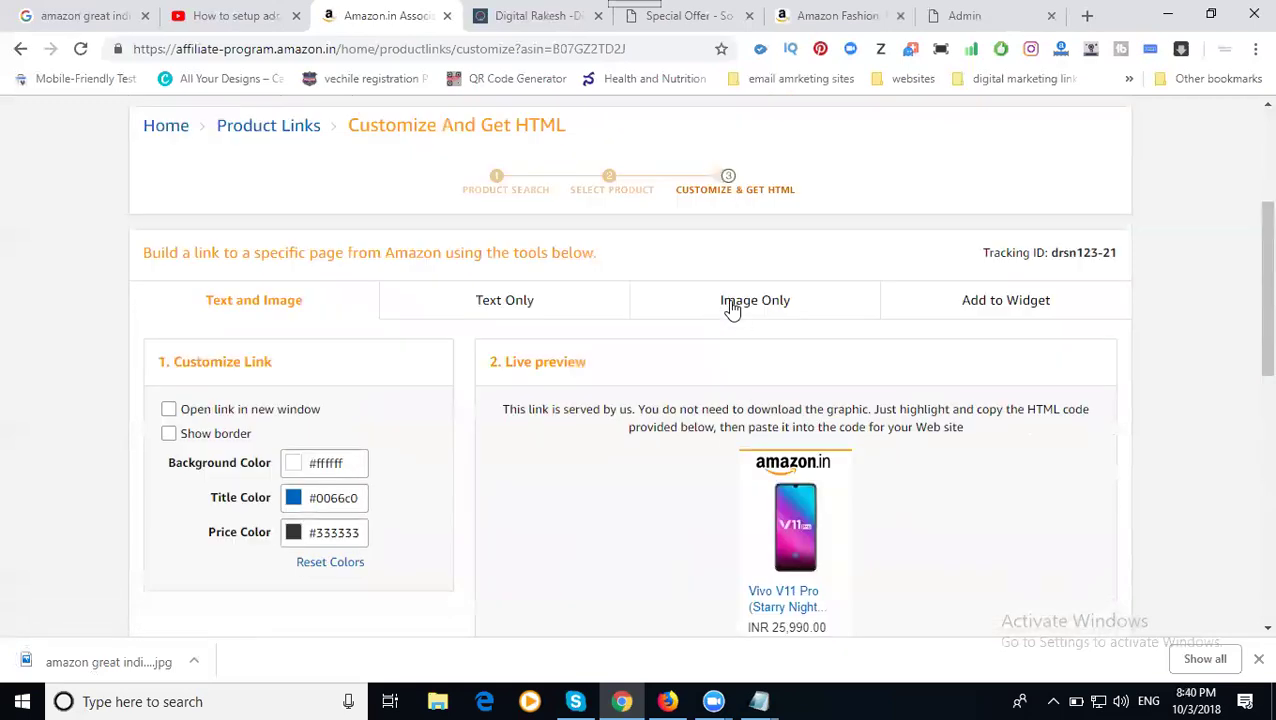
{"action": "left_click", "coordinate": [729, 305]}
{"action": "scroll", "coordinate": [720, 376], "scroll_direction": "down", "scroll_amount": 8}
{"action": "scroll", "coordinate": [718, 376], "scroll_direction": "down", "scroll_amount": 2}
{"action": "left_click", "coordinate": [625, 283]}
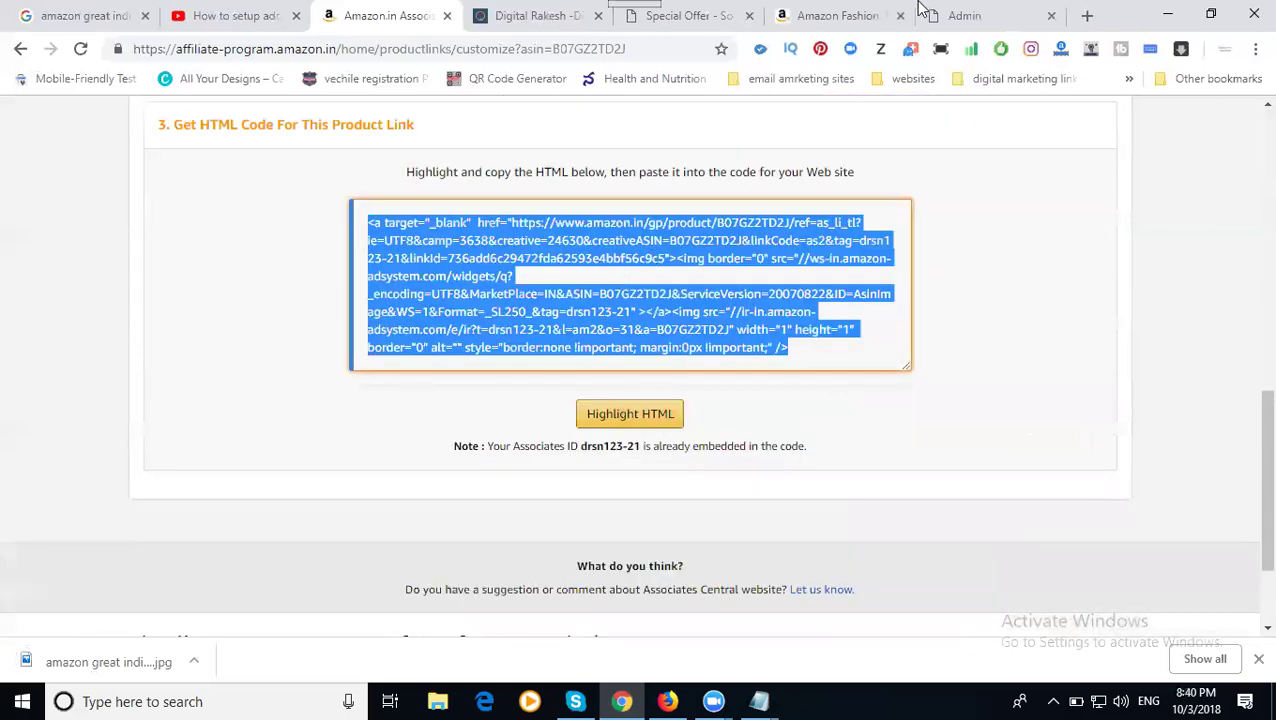
- Paste the Vivo V11 Pro image code into the description's HTML source below the title line
{"action": "left_click", "coordinate": [957, 18]}
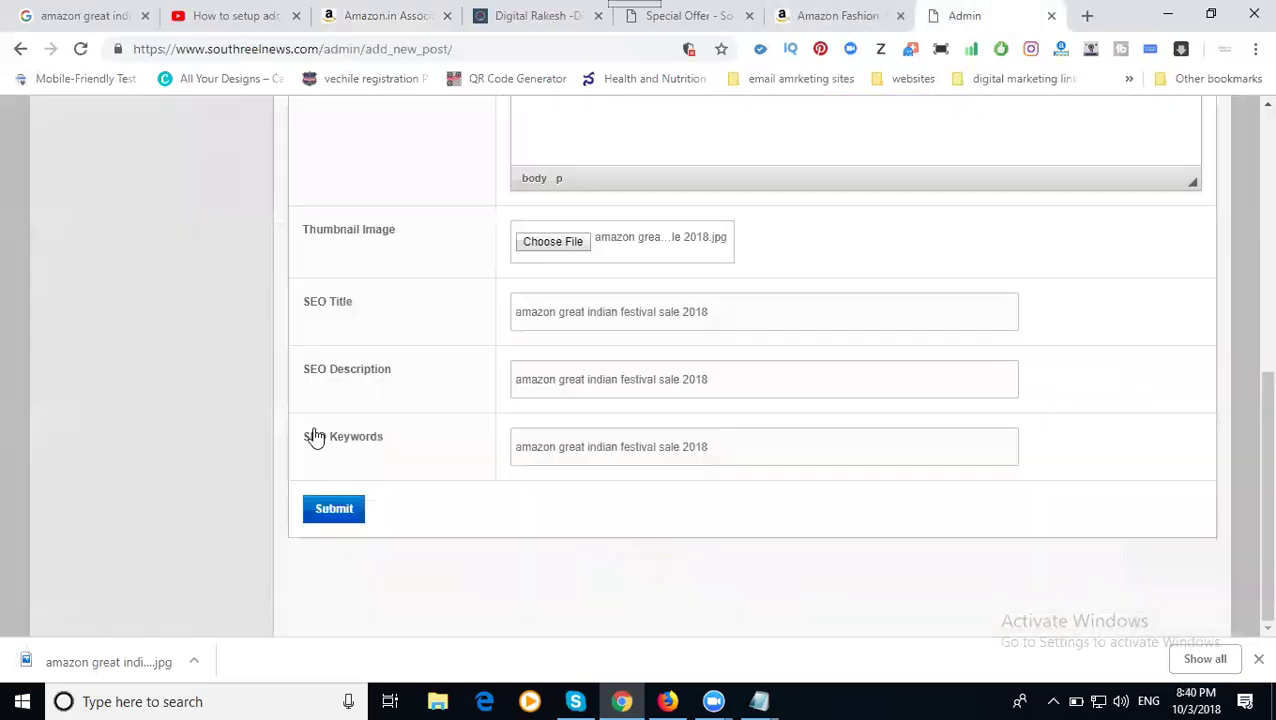
{"action": "scroll", "coordinate": [320, 430], "scroll_direction": "up", "scroll_amount": 3}
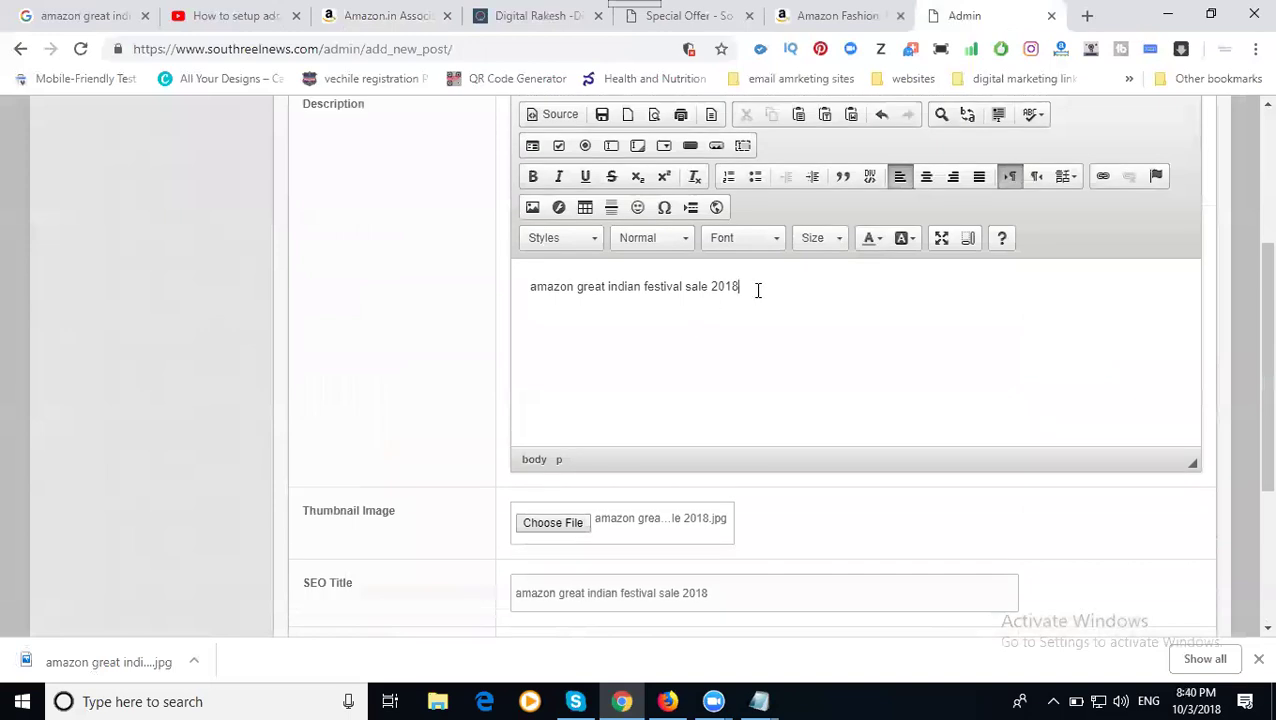
{"action": "key", "text": "ctrl+v"}
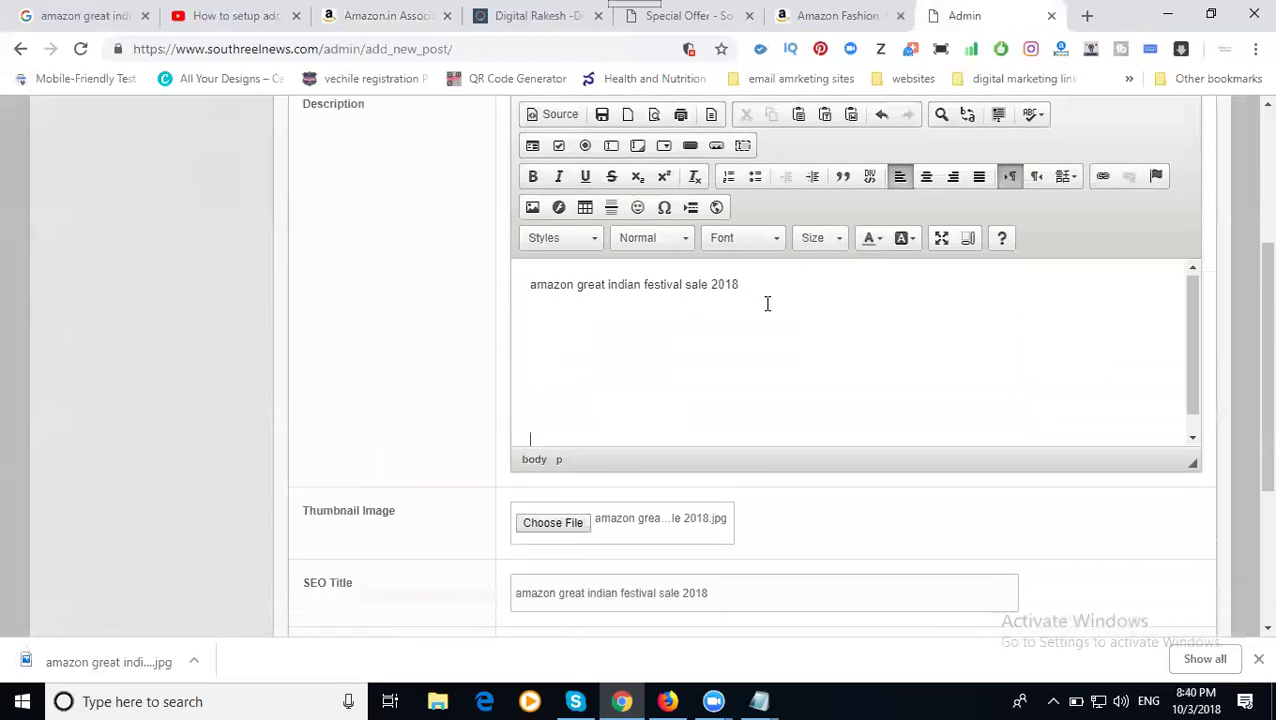
{"action": "left_click", "coordinate": [561, 116]}
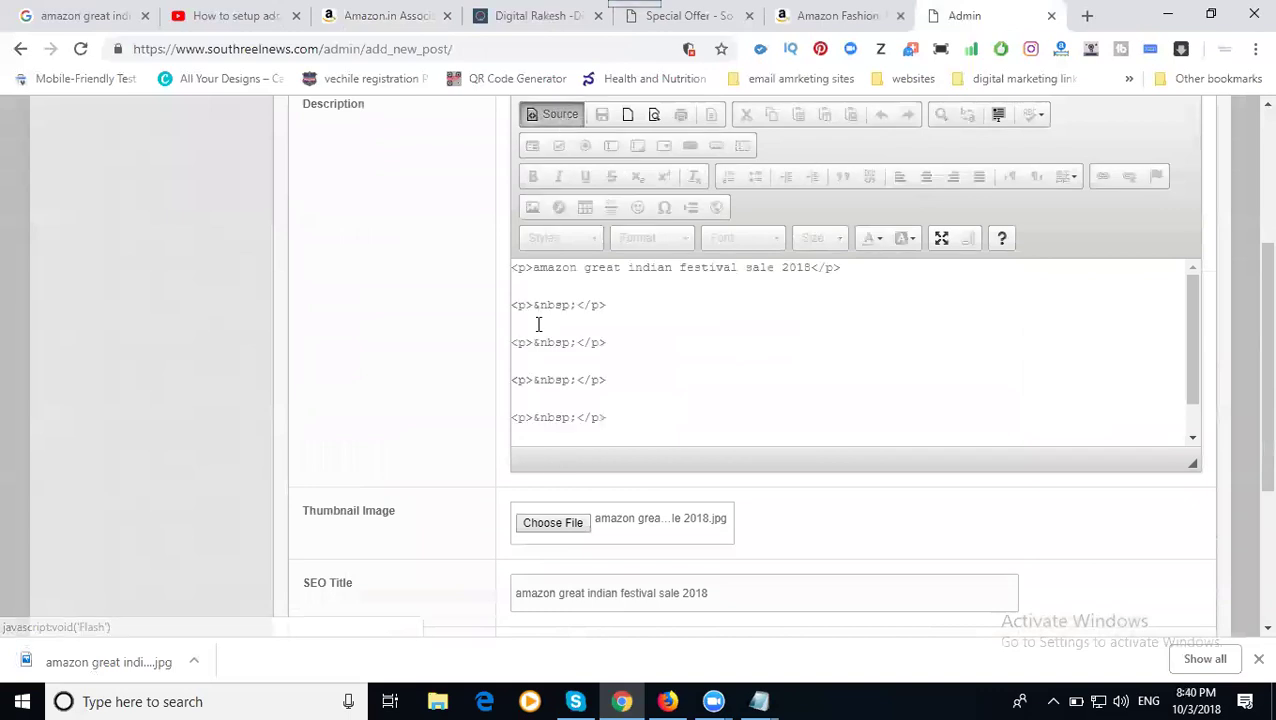
{"action": "key", "text": "ctrl+v"}
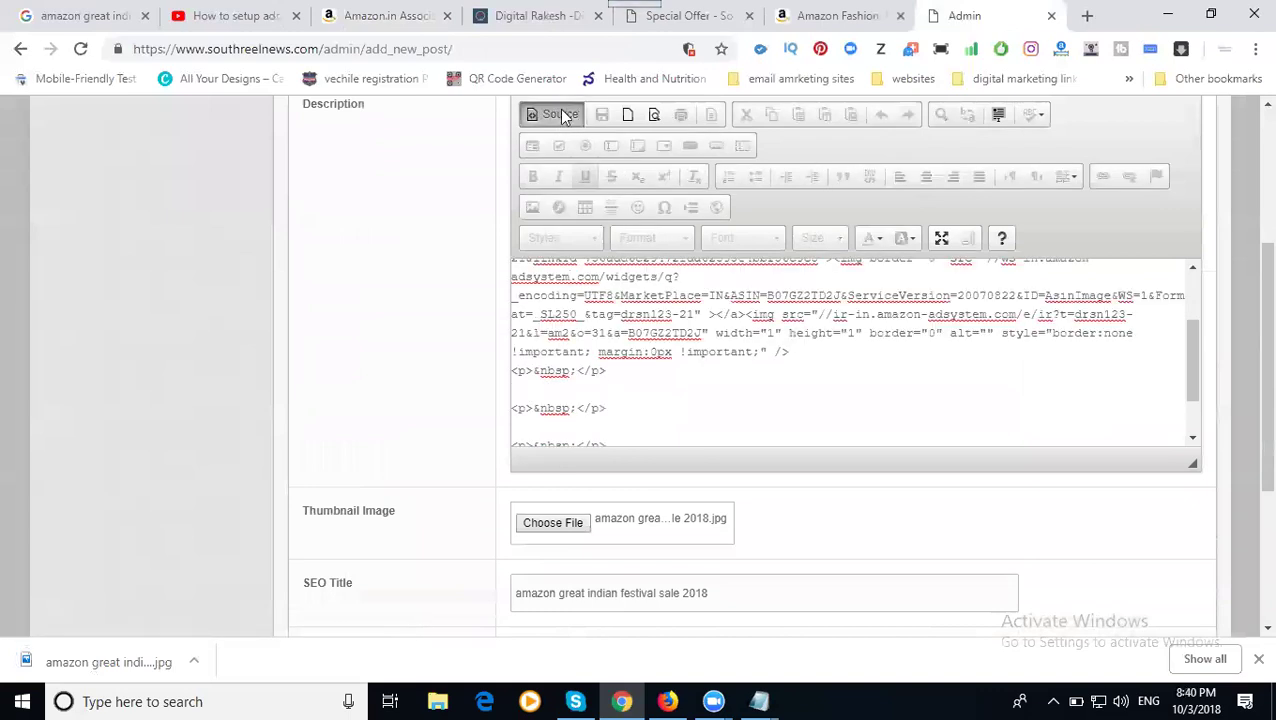
{"action": "left_click", "coordinate": [558, 116]}
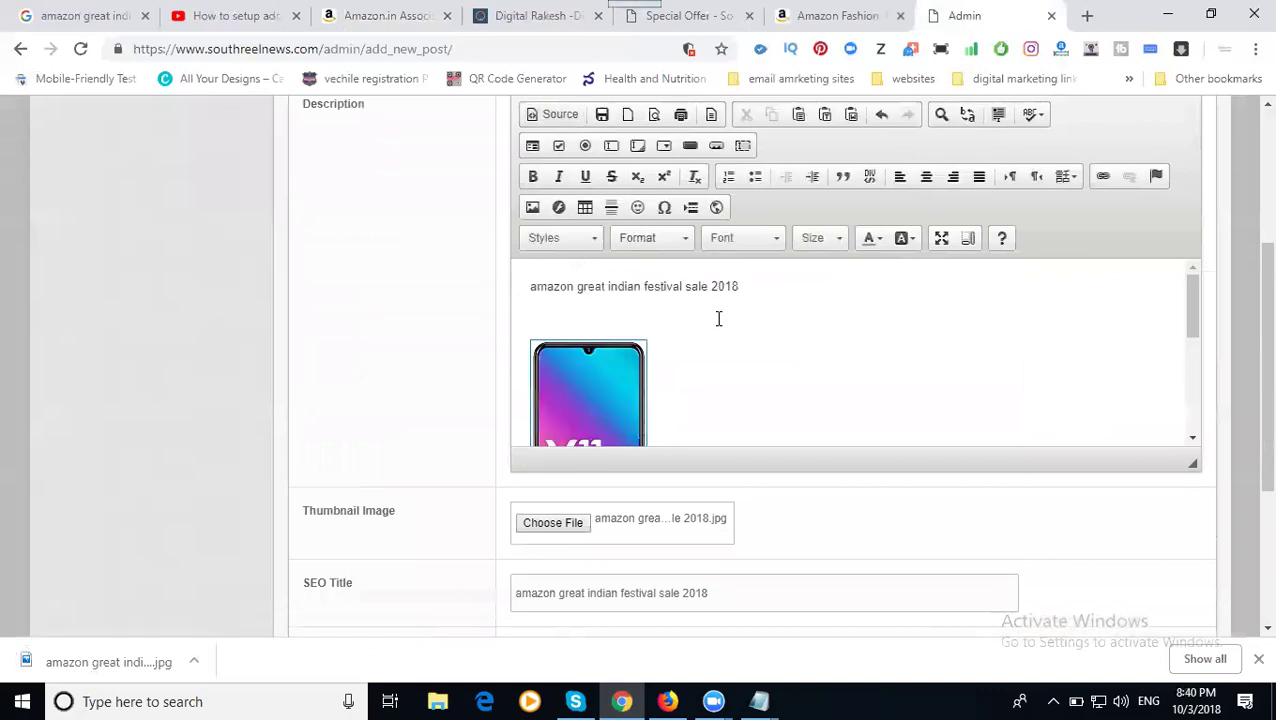
{"action": "scroll", "coordinate": [718, 318], "scroll_direction": "down", "scroll_amount": 2}
{"action": "left_click", "coordinate": [711, 340]}
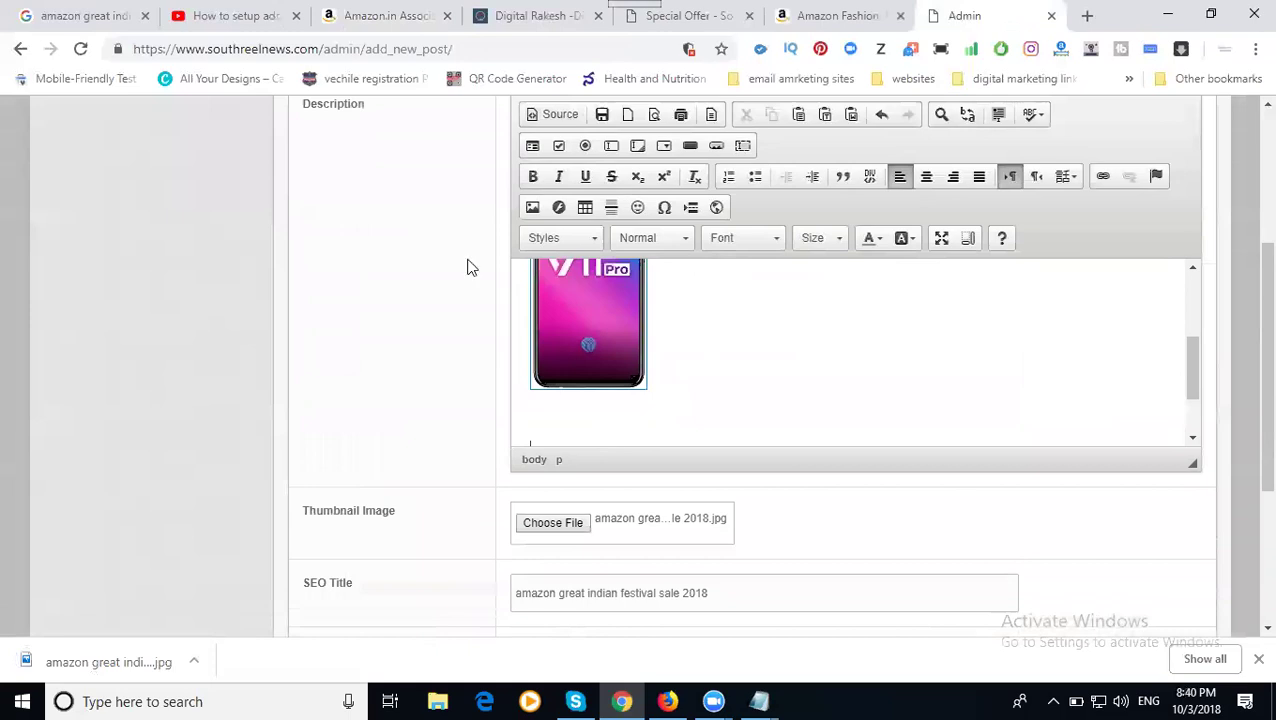
- Return to the mobile phone results and get a link for the ₹11,999 Honor 7X
{"action": "left_click", "coordinate": [391, 12]}
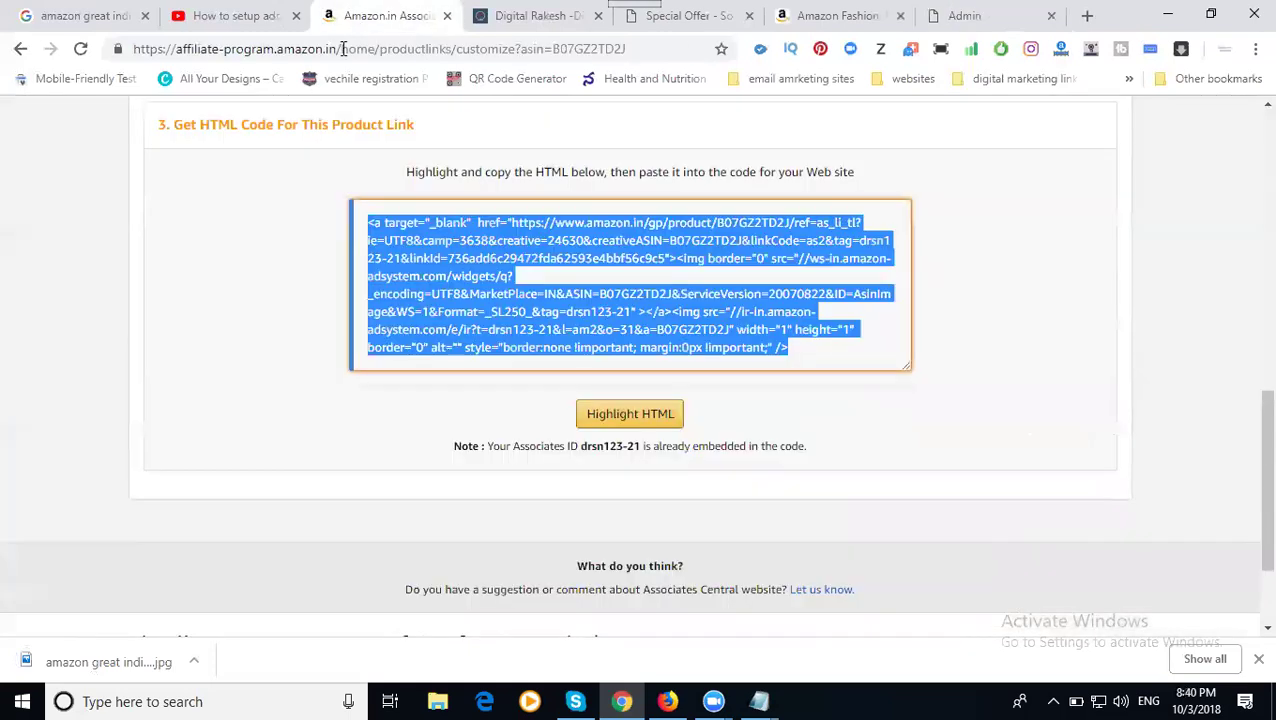
{"action": "left_click", "coordinate": [20, 50]}
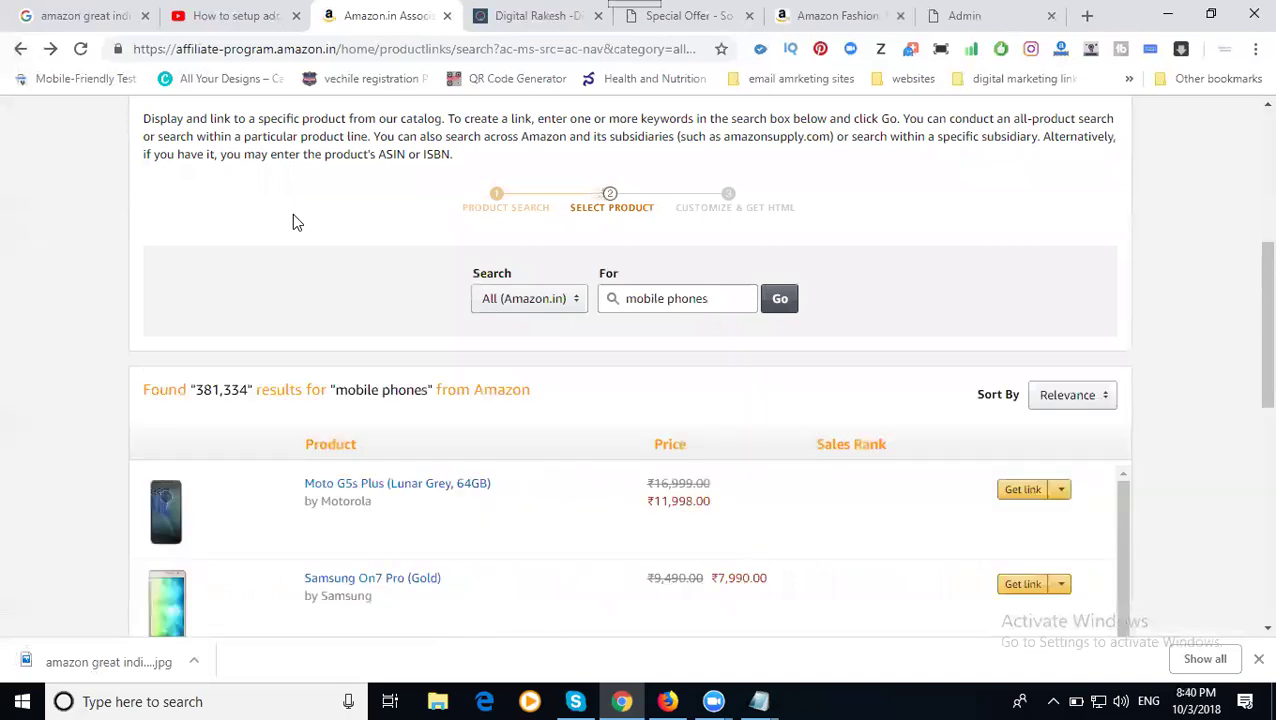
{"action": "scroll", "coordinate": [355, 260], "scroll_direction": "down", "scroll_amount": 4}
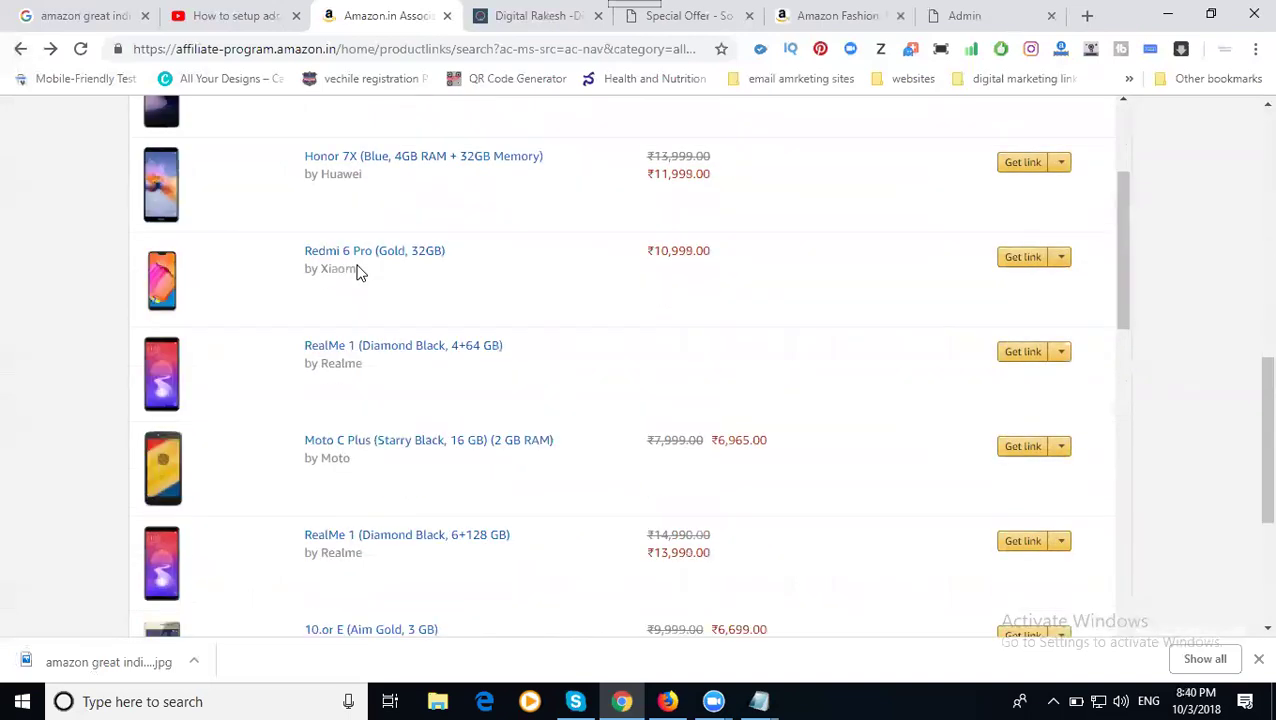
{"action": "scroll", "coordinate": [356, 273], "scroll_direction": "down", "scroll_amount": 3}
{"action": "left_click", "coordinate": [1010, 121]}
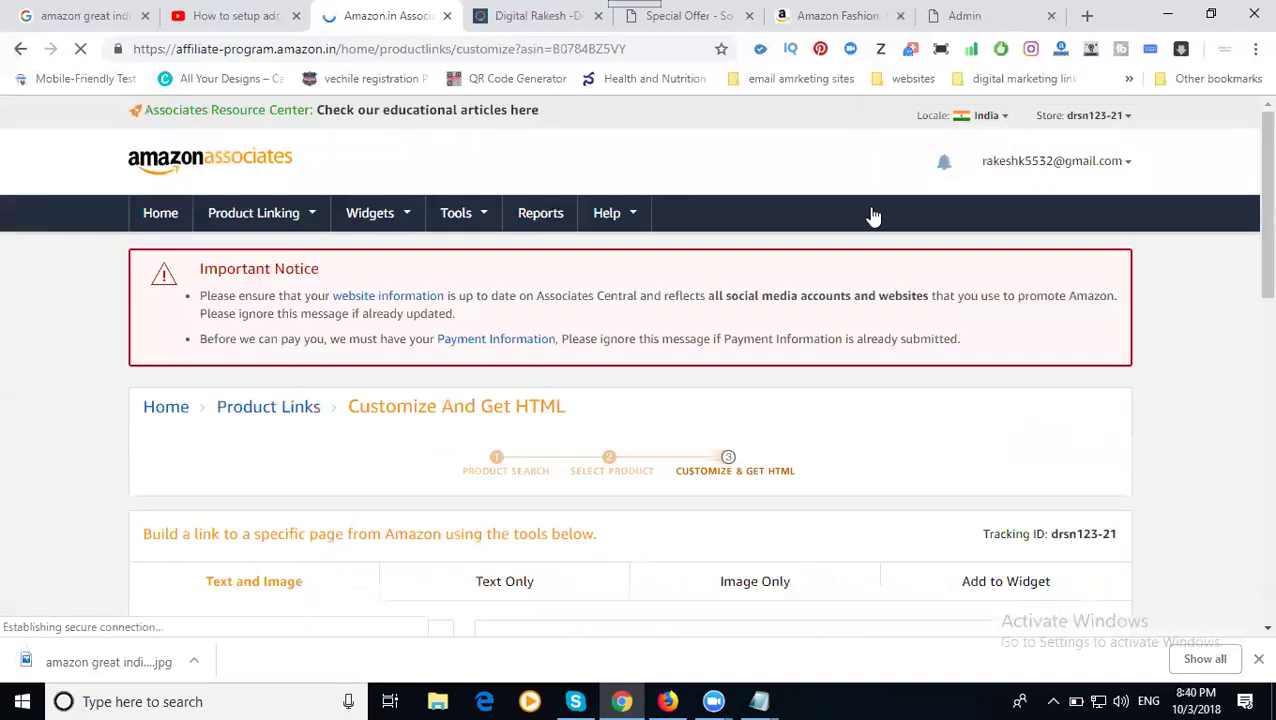
- Switch the Honor 7X link to Image Only and select its HTML code
{"action": "scroll", "coordinate": [817, 244], "scroll_direction": "down", "scroll_amount": 3}
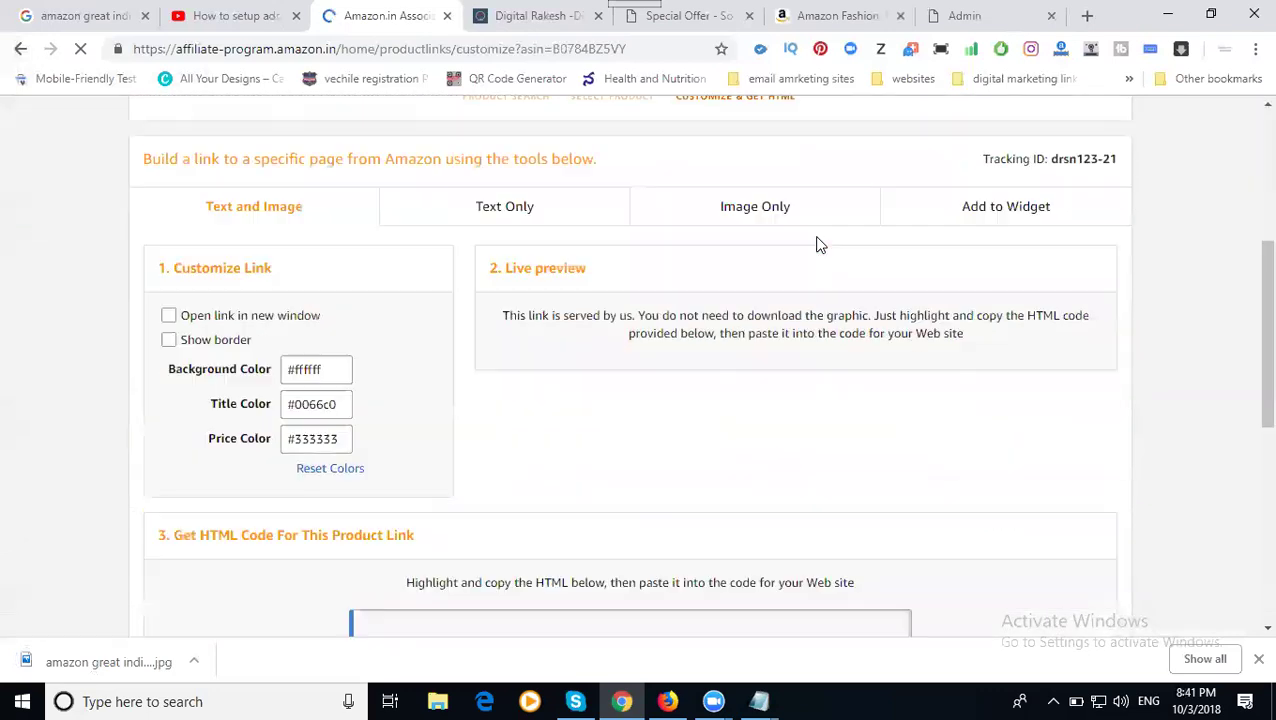
{"action": "left_click", "coordinate": [765, 212]}
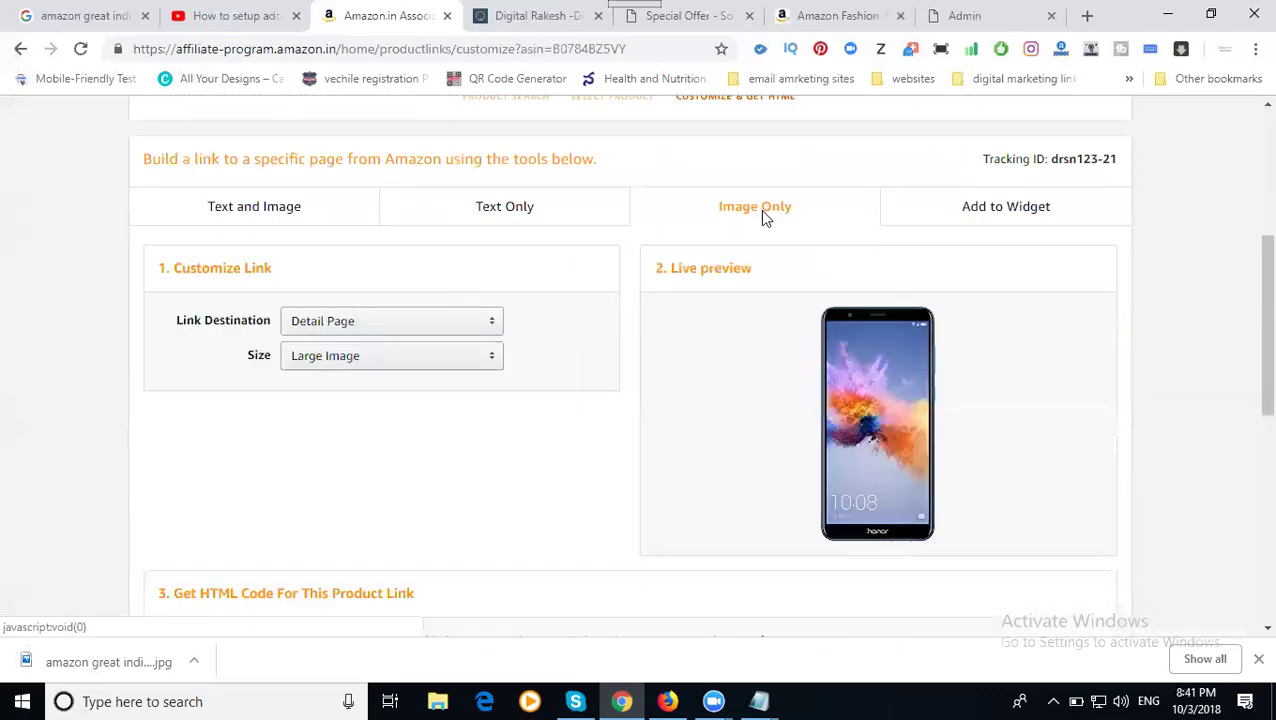
{"action": "scroll", "coordinate": [760, 212], "scroll_direction": "down", "scroll_amount": 2}
{"action": "scroll", "coordinate": [748, 212], "scroll_direction": "down", "scroll_amount": 2}
{"action": "left_click", "coordinate": [651, 155]}
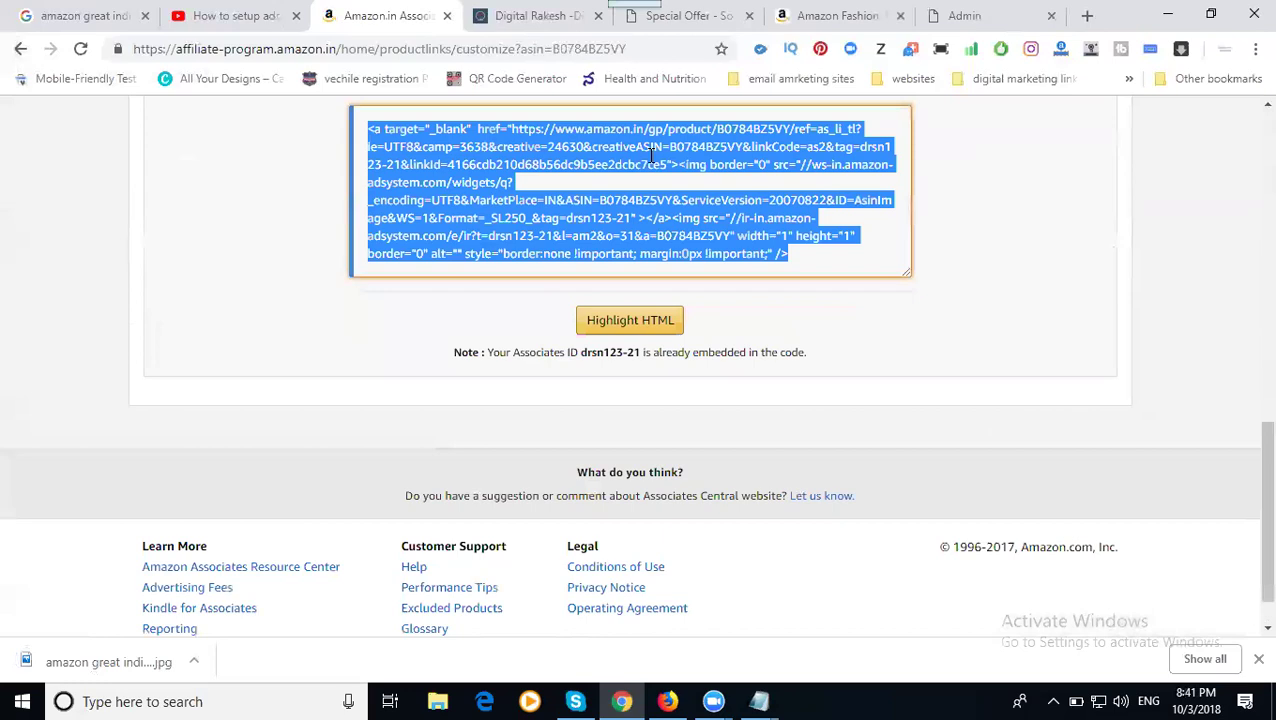
- Paste the Honor 7X image code into the description's HTML source after the Vivo image
{"action": "left_click", "coordinate": [940, 20]}
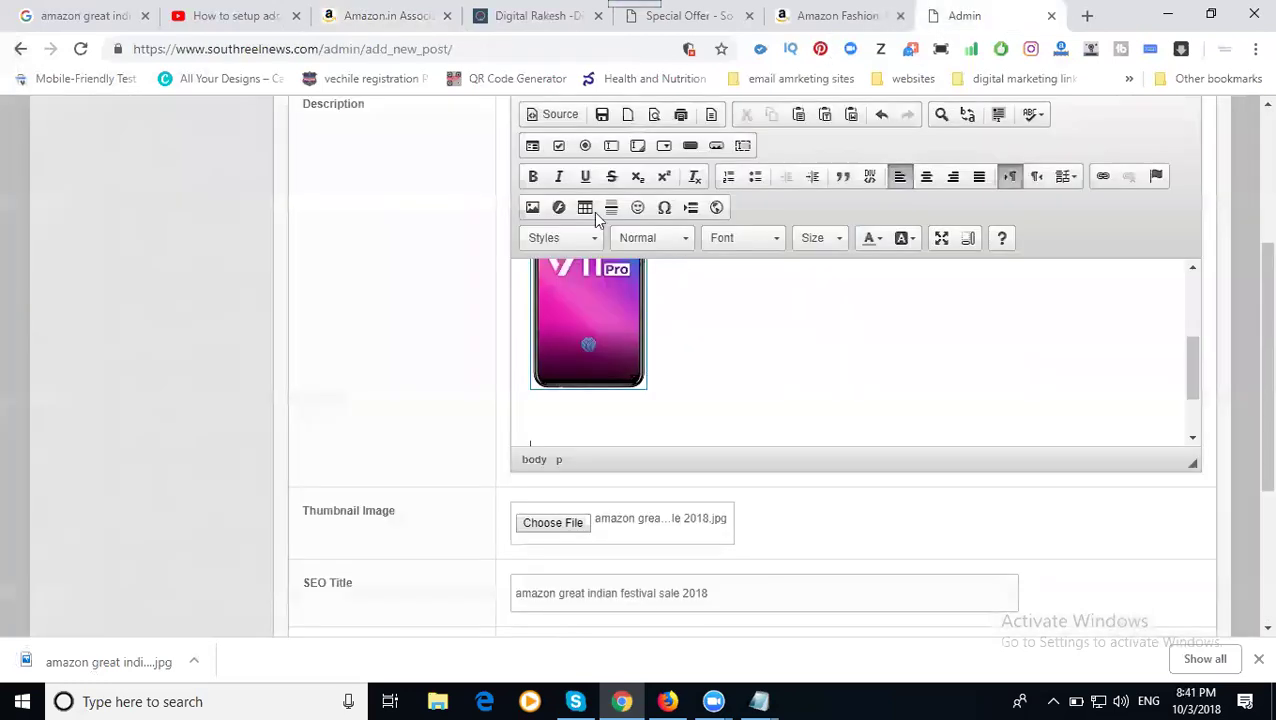
{"action": "left_click", "coordinate": [561, 116]}
{"action": "scroll", "coordinate": [551, 390], "scroll_direction": "down", "scroll_amount": 5}
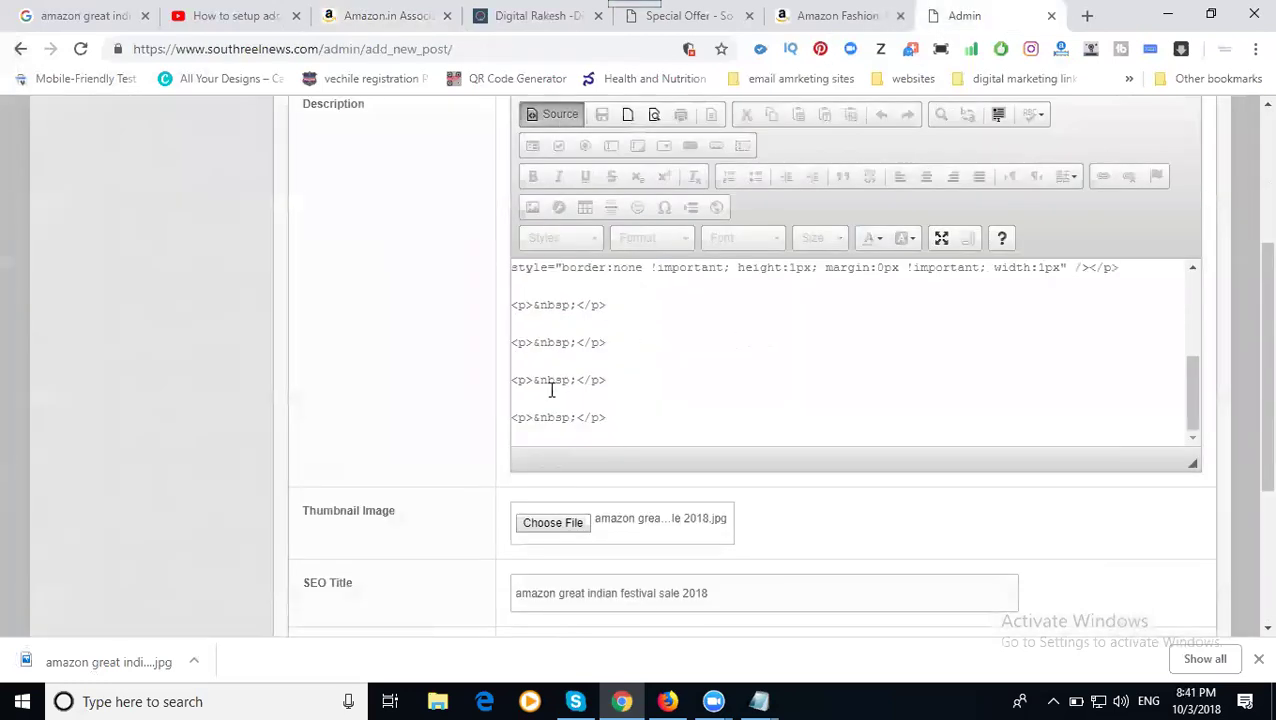
{"action": "key", "text": "ctrl+v"}
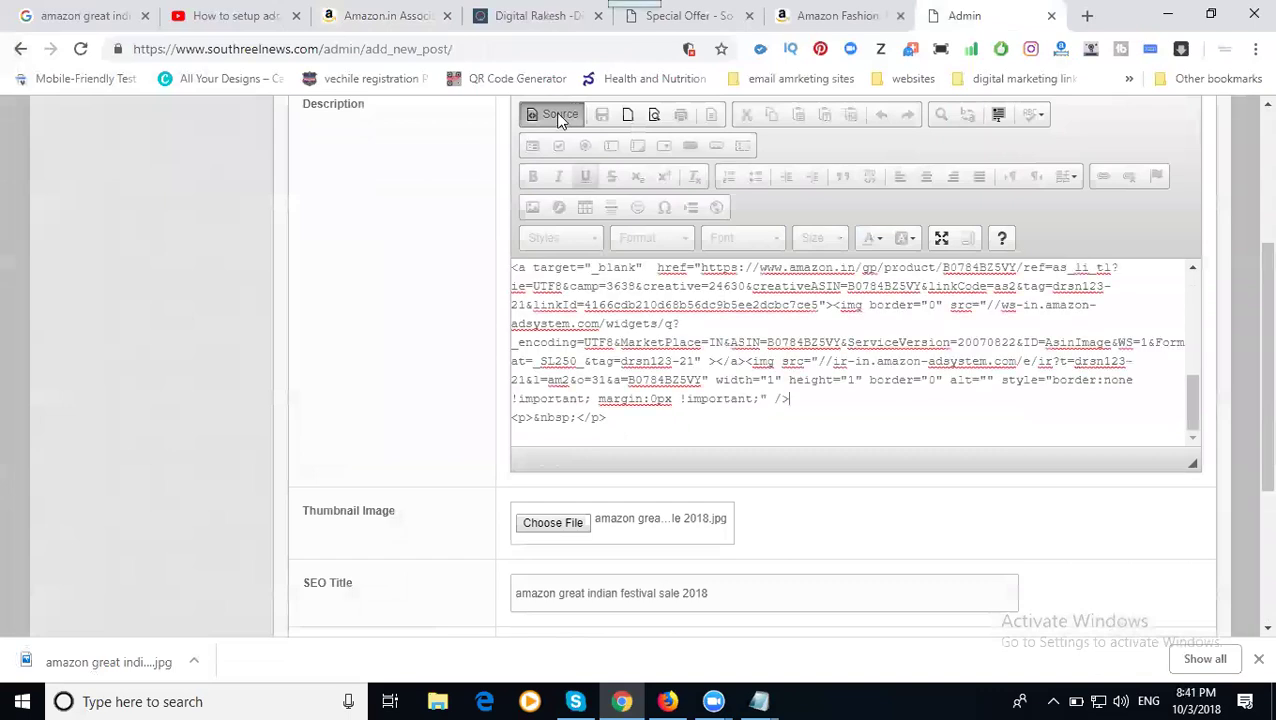
{"action": "left_click", "coordinate": [556, 114]}
- Submit the new 'amazon great indian festival sale 2018' post
{"action": "scroll", "coordinate": [402, 293], "scroll_direction": "down", "scroll_amount": 3}
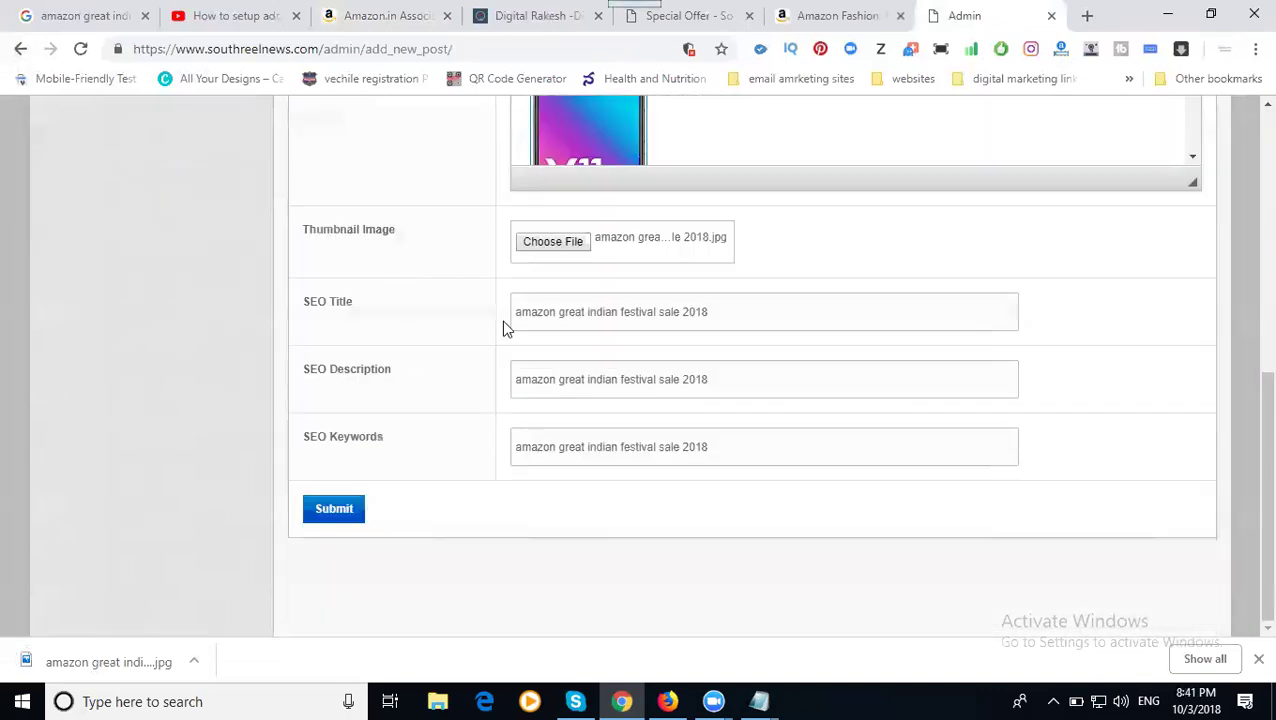
{"action": "scroll", "coordinate": [504, 328], "scroll_direction": "up", "scroll_amount": 2}
{"action": "scroll", "coordinate": [763, 253], "scroll_direction": "down", "scroll_amount": 2}
{"action": "scroll", "coordinate": [763, 253], "scroll_direction": "down", "scroll_amount": 2}
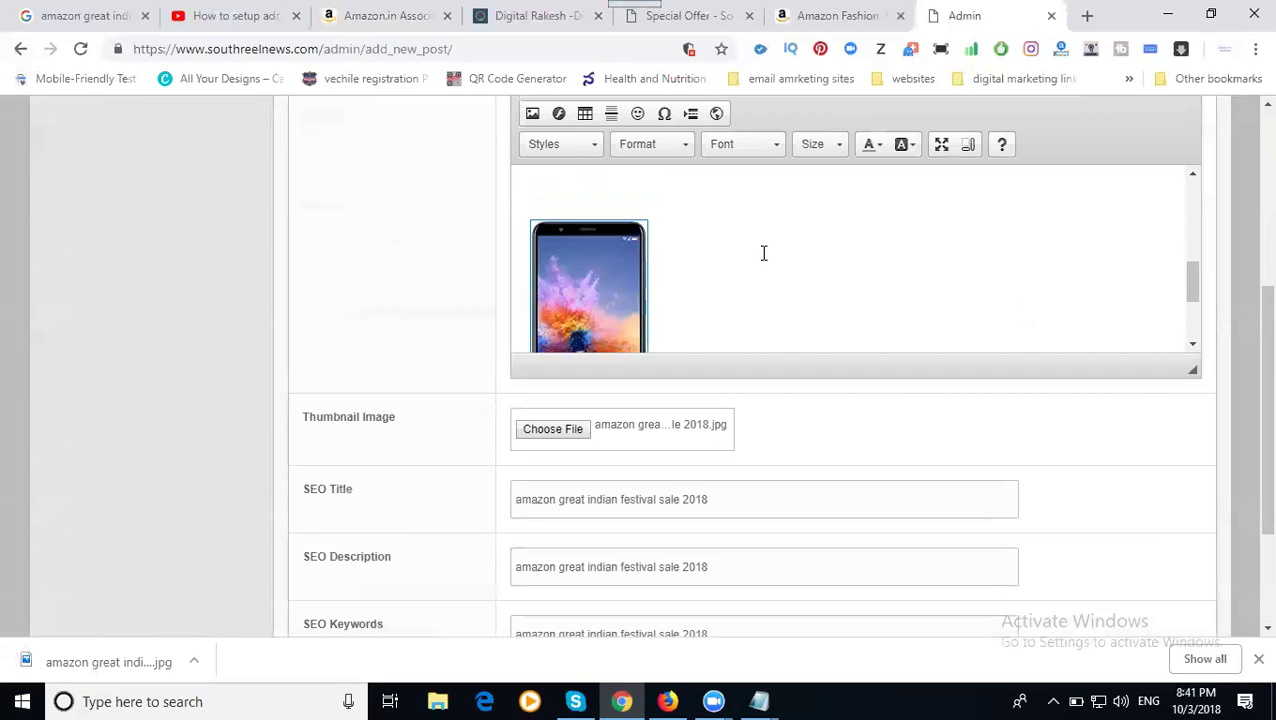
{"action": "scroll", "coordinate": [441, 293], "scroll_direction": "down", "scroll_amount": 2}
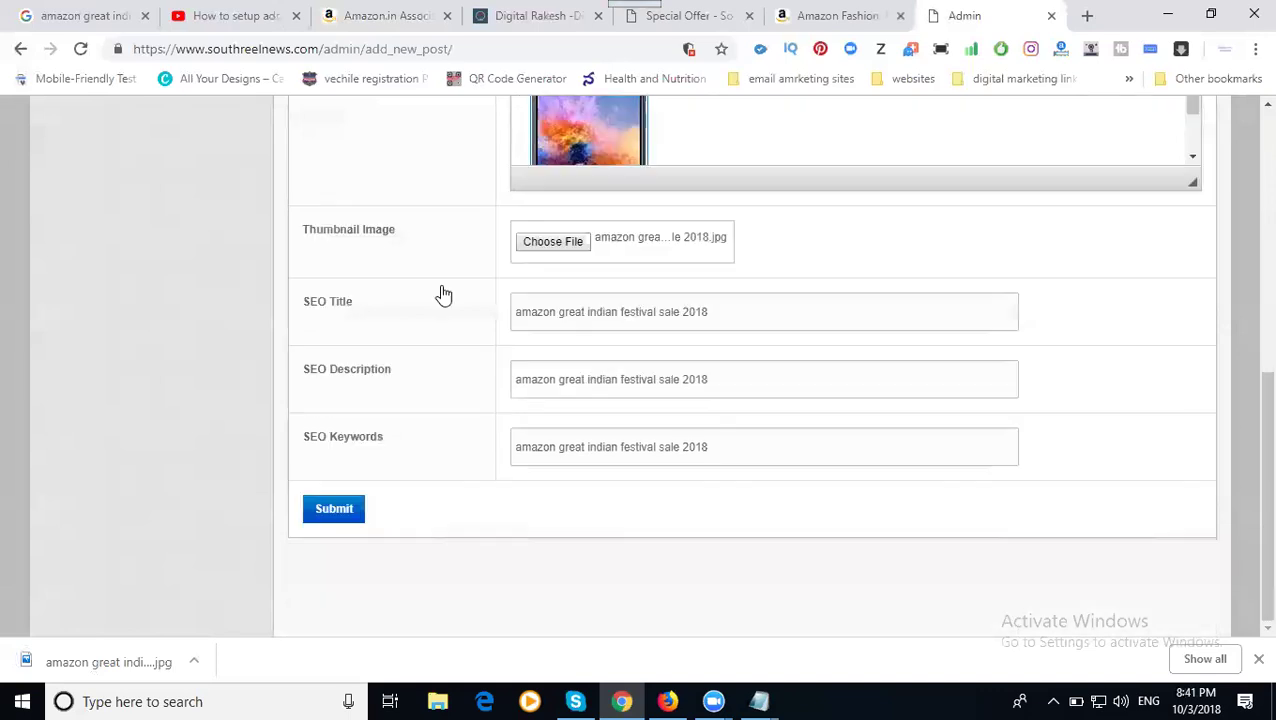
{"action": "left_click", "coordinate": [336, 511]}
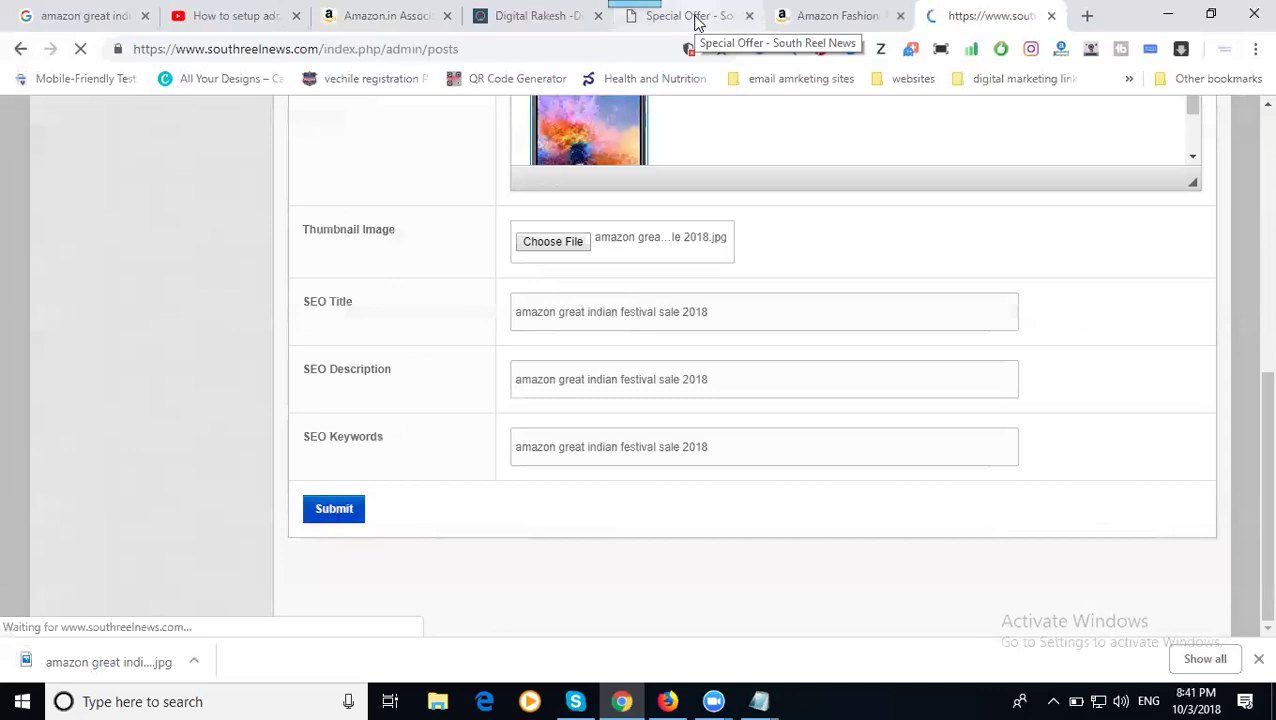
- Reload the South Reel News Special Offer page to look for the new post
{"action": "left_click", "coordinate": [697, 23]}
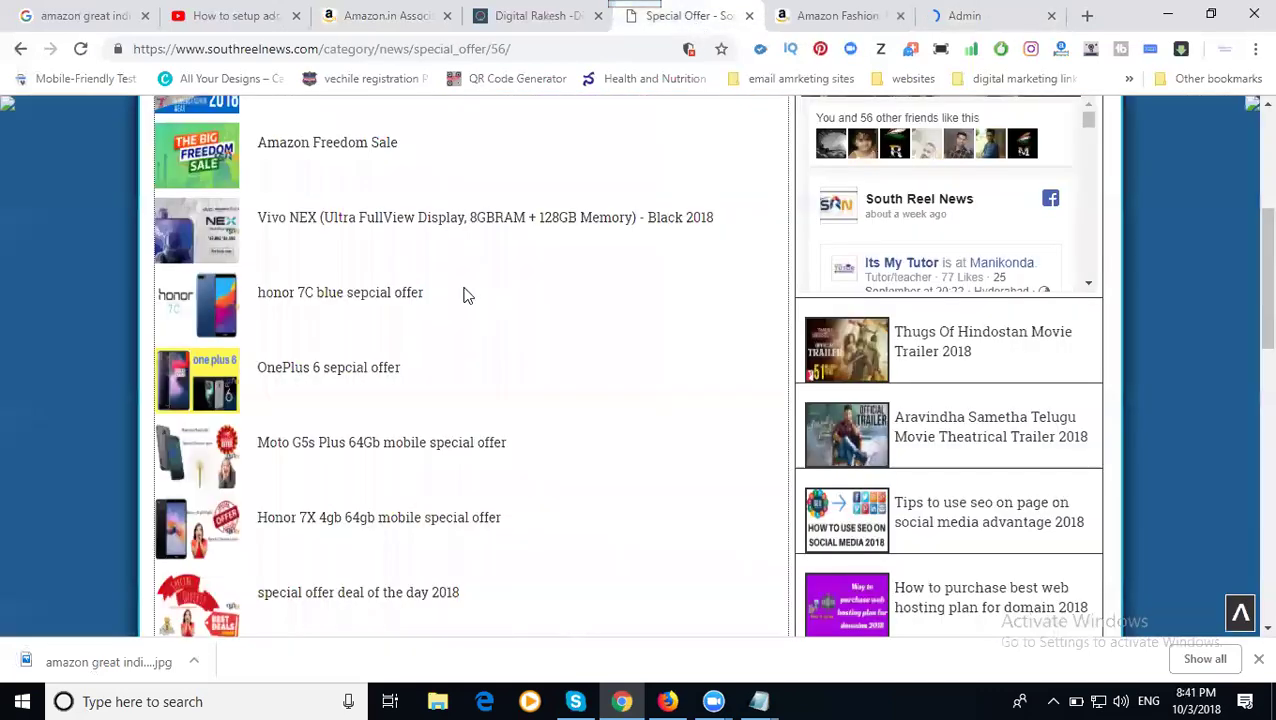
{"action": "scroll", "coordinate": [424, 285], "scroll_direction": "up", "scroll_amount": 2}
{"action": "scroll", "coordinate": [424, 285], "scroll_direction": "up", "scroll_amount": 2}
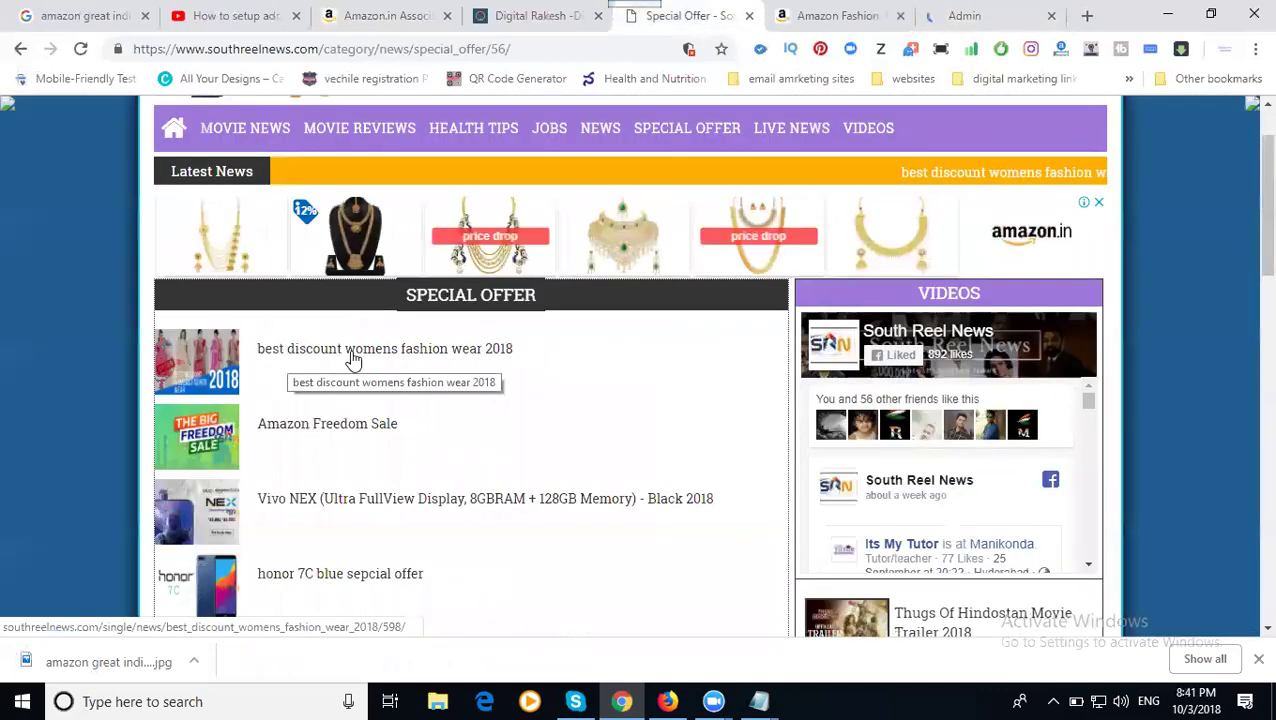
{"action": "left_click", "coordinate": [80, 49]}
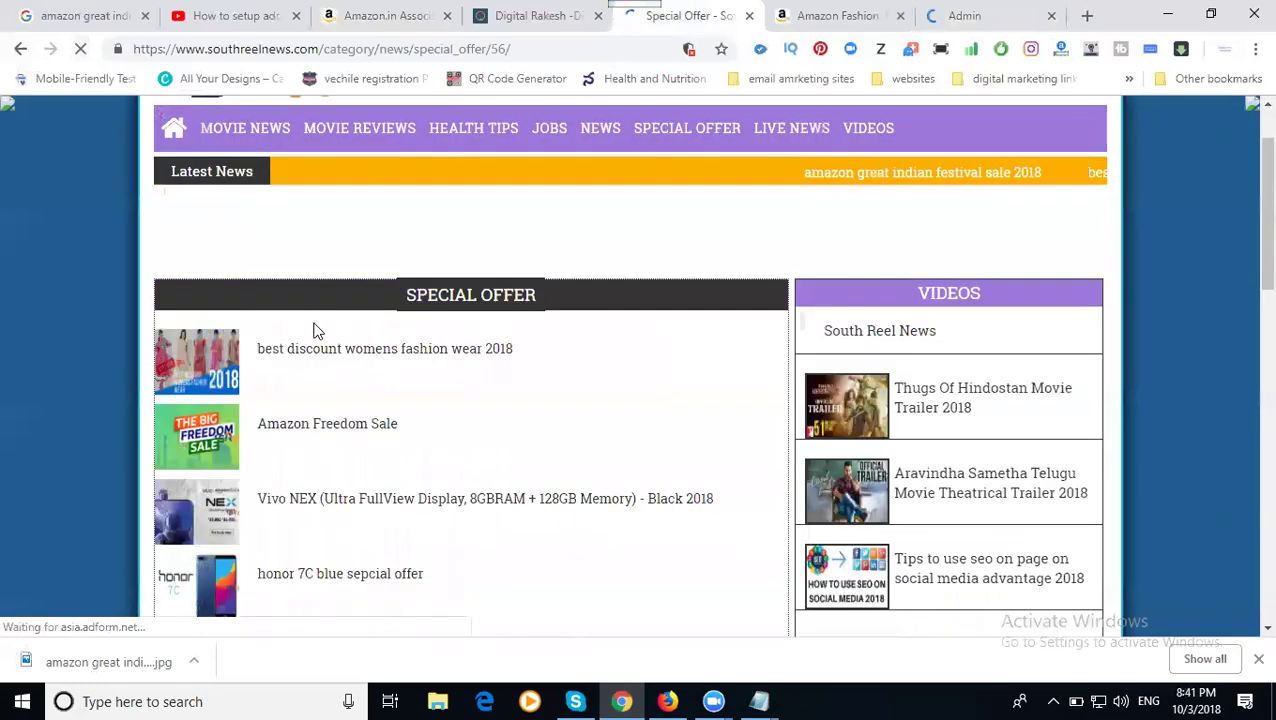
- Change the sale post's category to Special Offer(English) and update it
{"action": "left_click", "coordinate": [966, 17]}
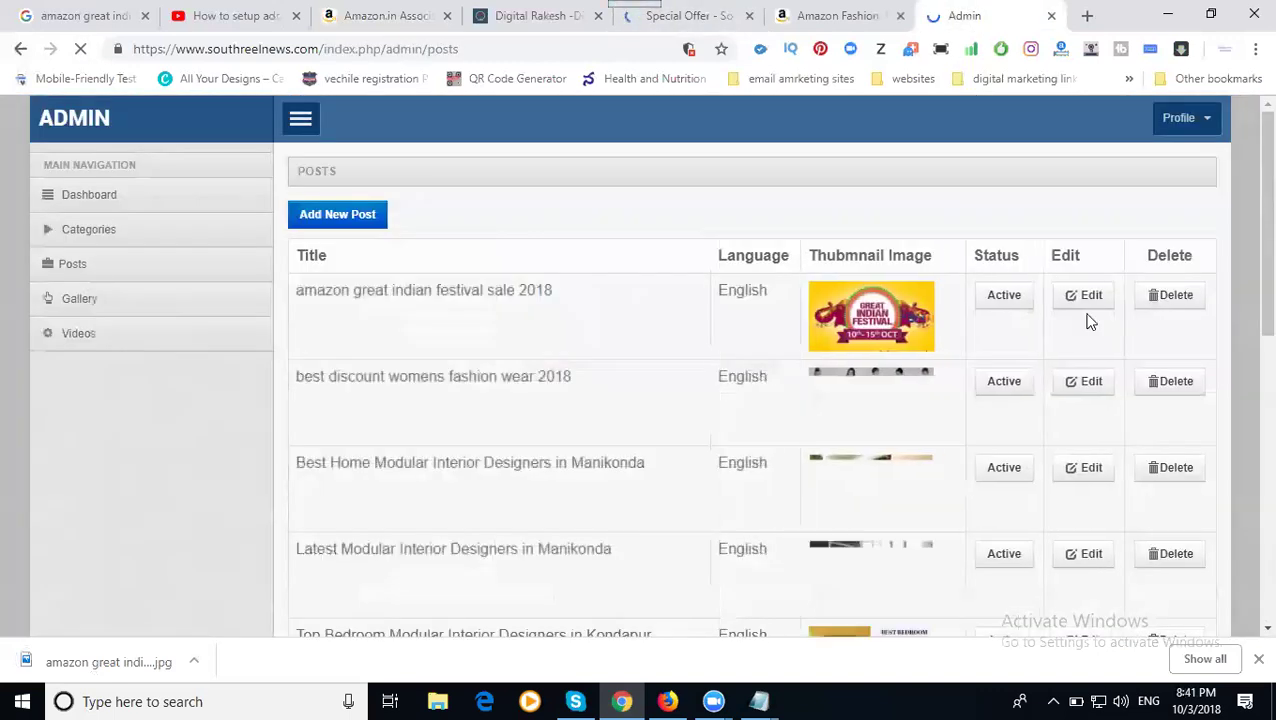
{"action": "left_click", "coordinate": [1079, 300]}
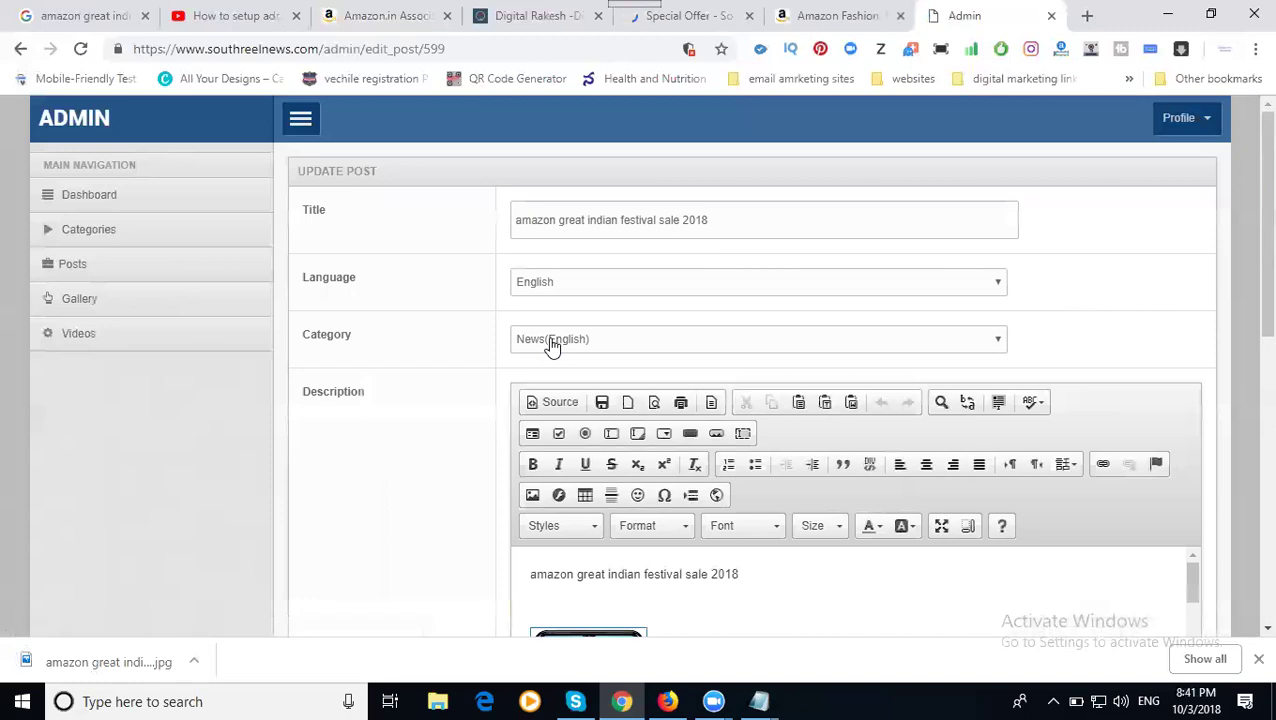
{"action": "left_click", "coordinate": [553, 341]}
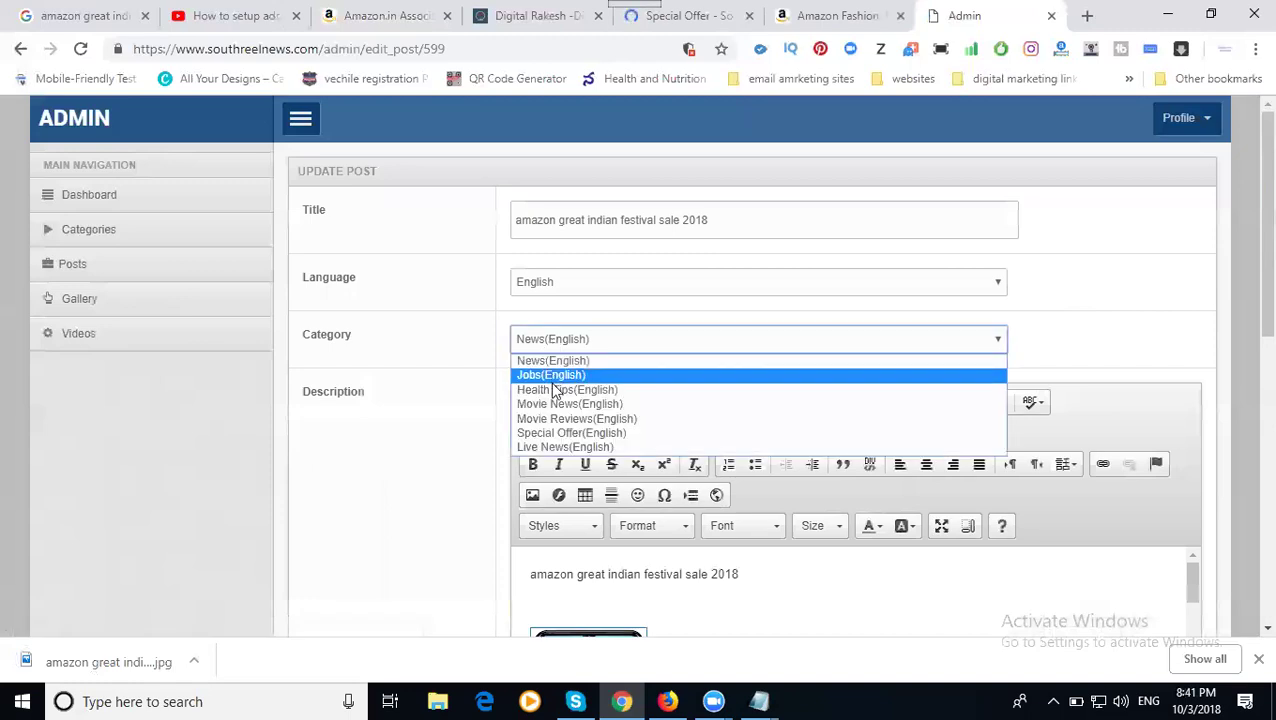
{"action": "left_click", "coordinate": [553, 434]}
{"action": "scroll", "coordinate": [427, 370], "scroll_direction": "down", "scroll_amount": 10}
{"action": "left_click", "coordinate": [345, 516]}
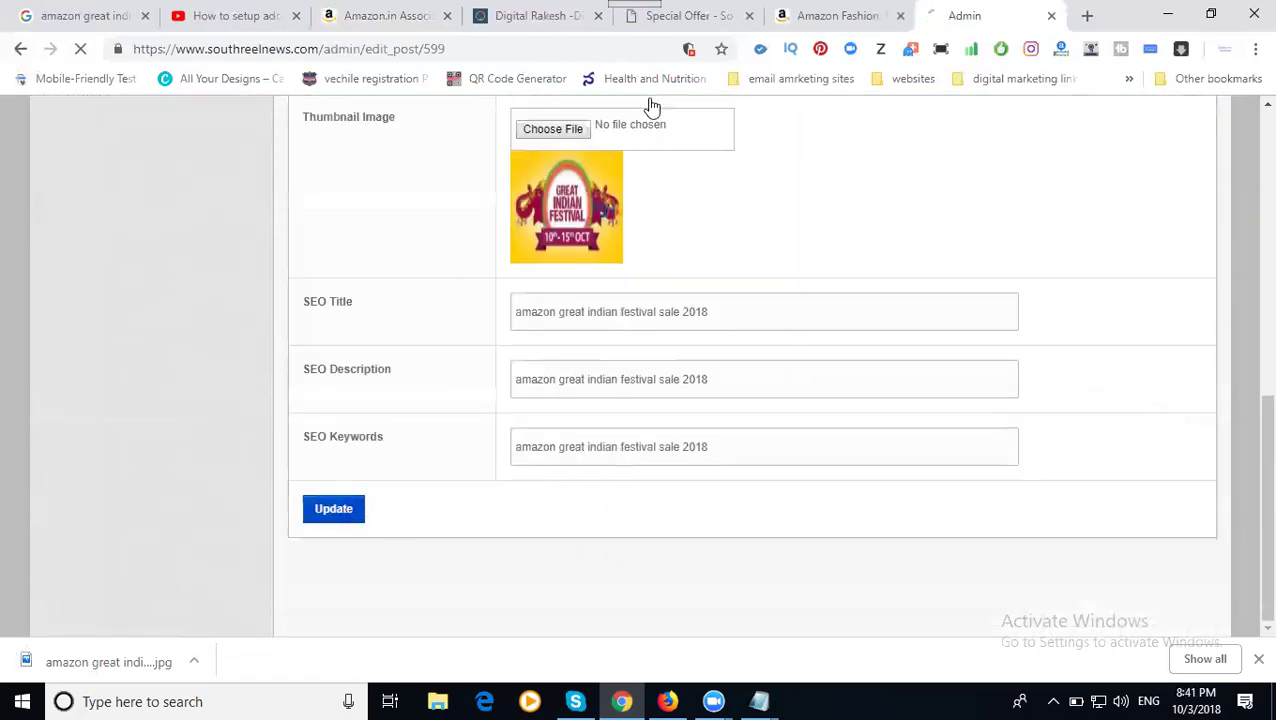
{"action": "left_click", "coordinate": [670, 30]}
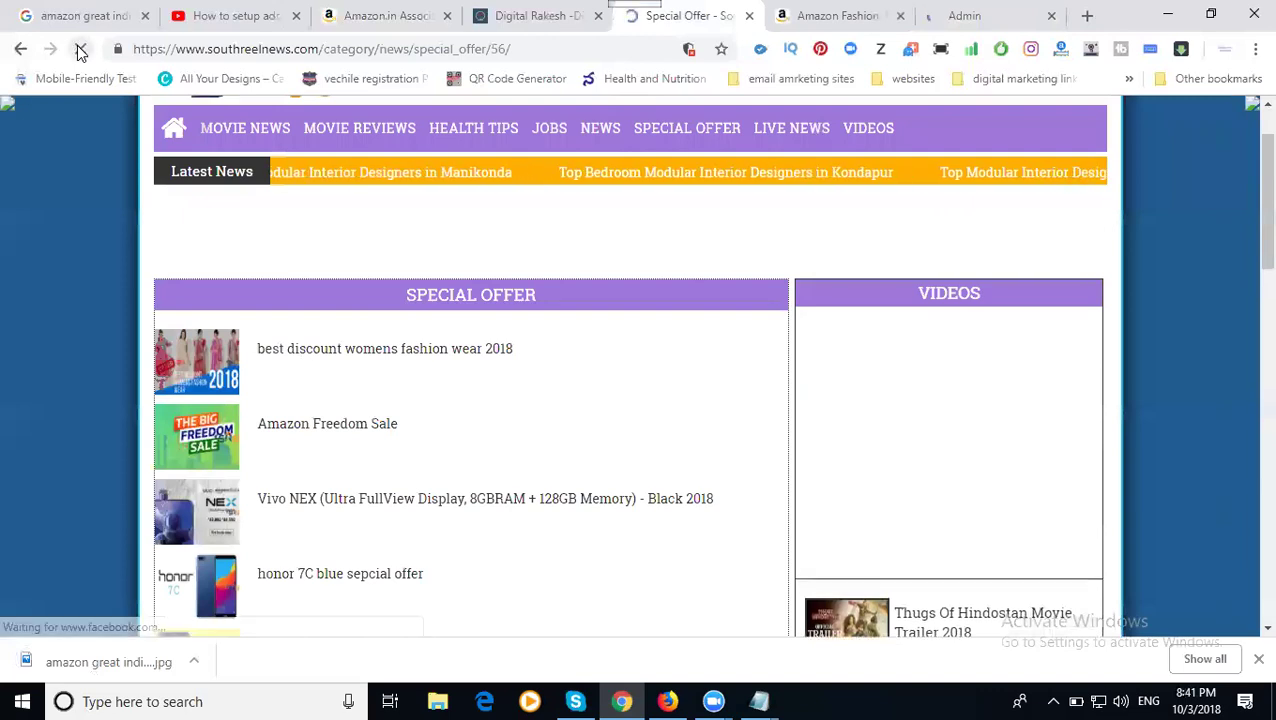
- Reload Special Offer, open the 'amazon great indian festival sale 2018' post, and view its phone images
{"action": "left_click", "coordinate": [80, 50]}
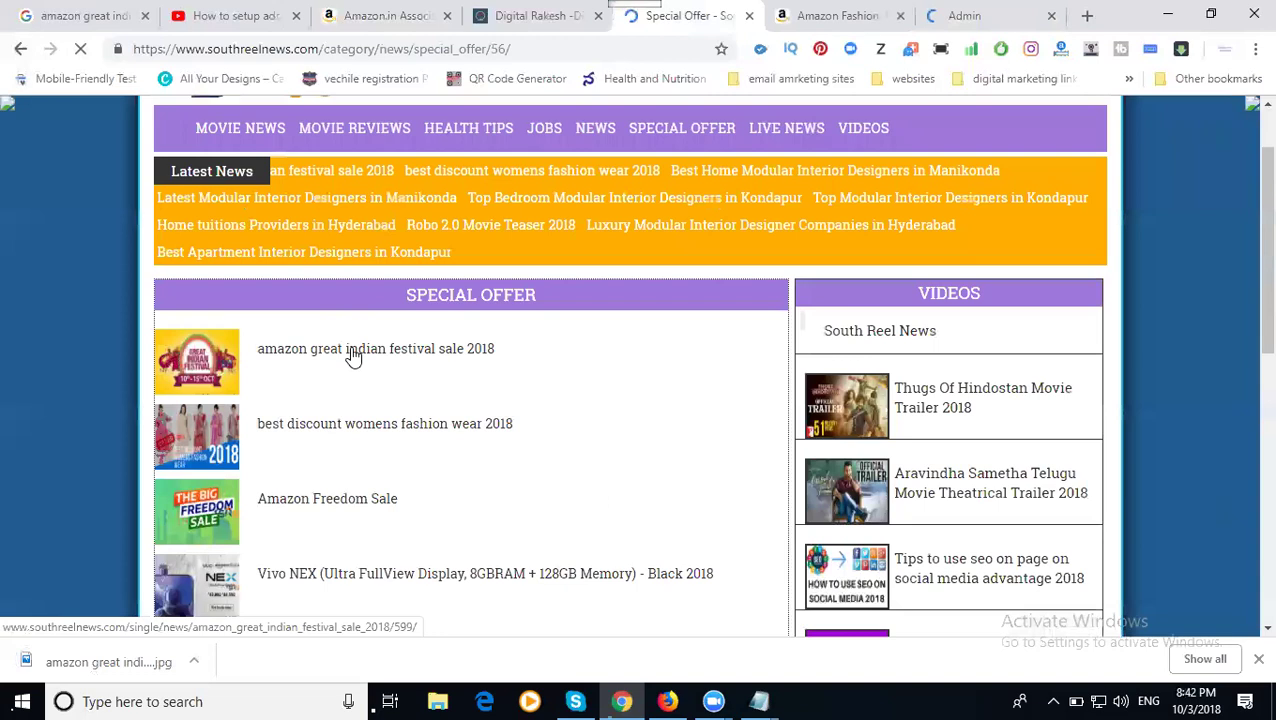
{"action": "left_click", "coordinate": [352, 350]}
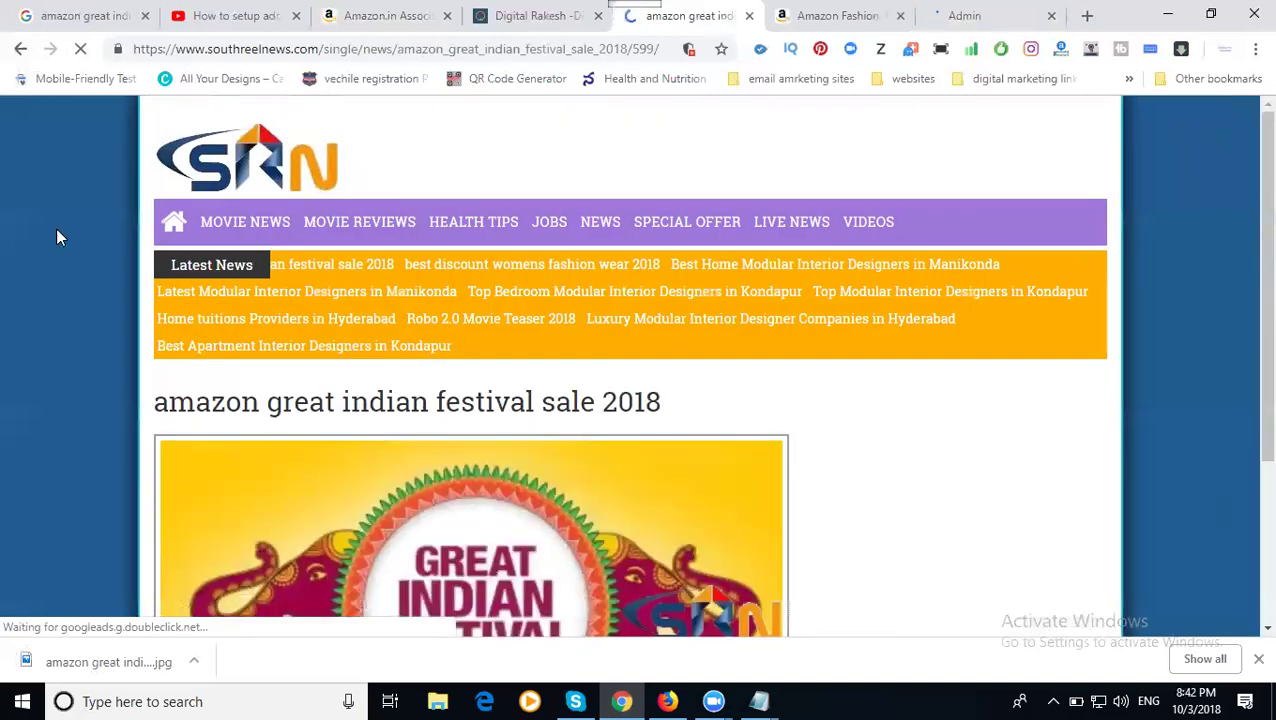
{"action": "scroll", "coordinate": [421, 284], "scroll_direction": "down", "scroll_amount": 3}
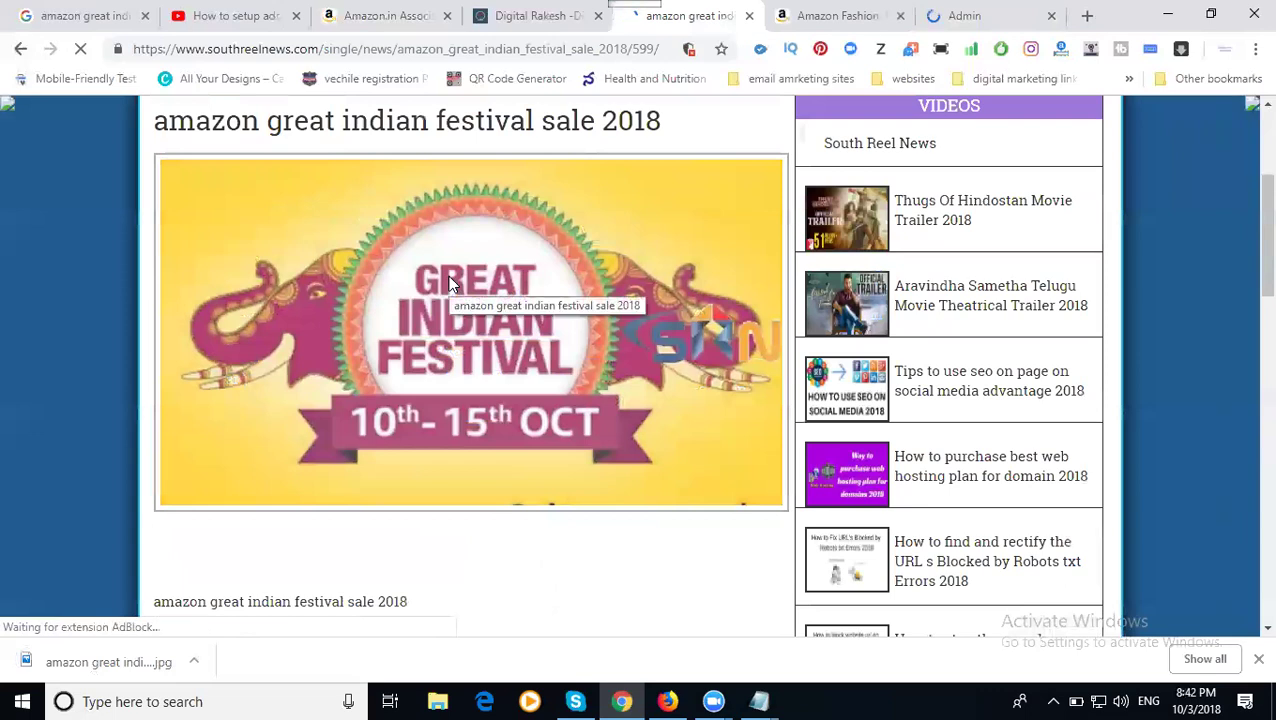
{"action": "scroll", "coordinate": [448, 283], "scroll_direction": "down", "scroll_amount": 3}
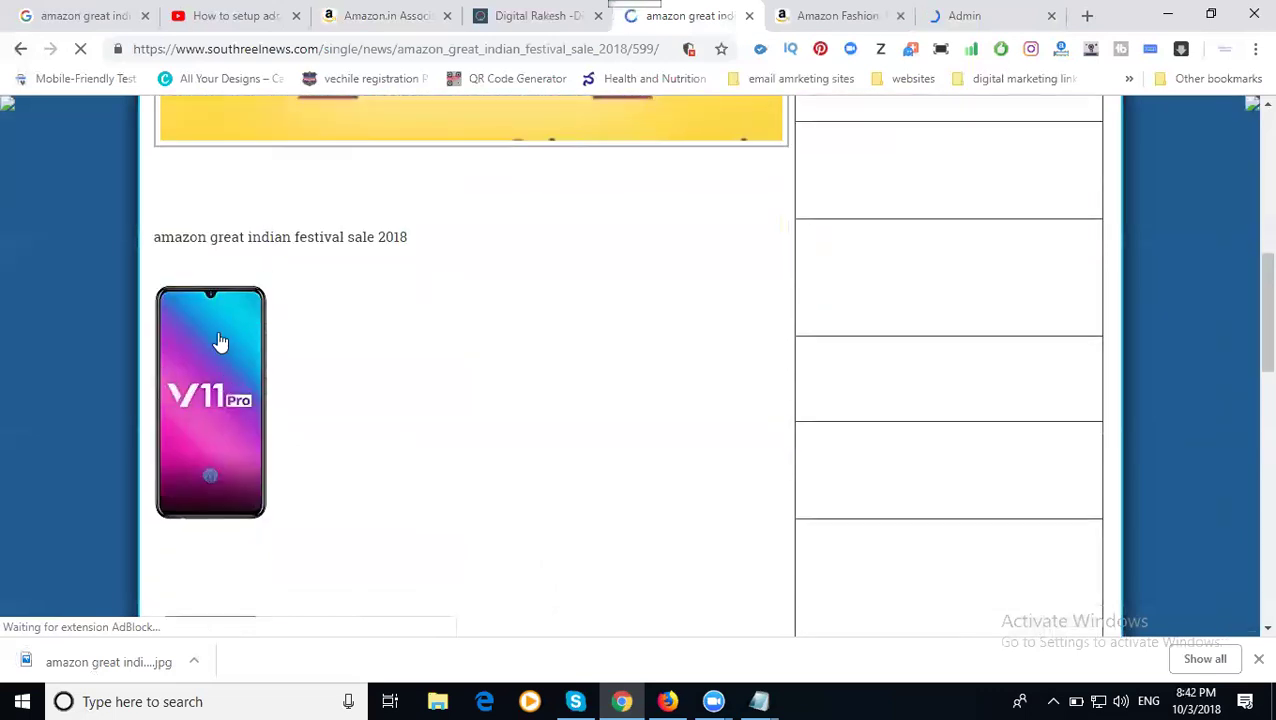
{"action": "scroll", "coordinate": [217, 342], "scroll_direction": "down", "scroll_amount": 2}
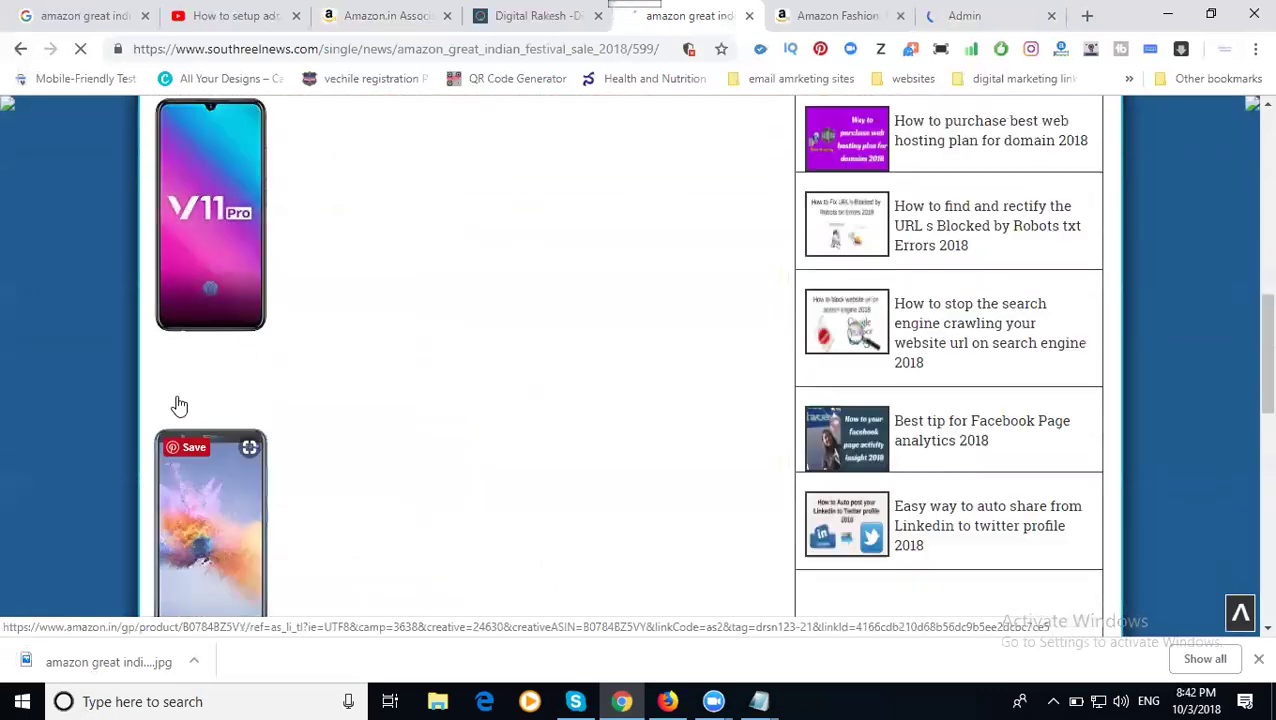